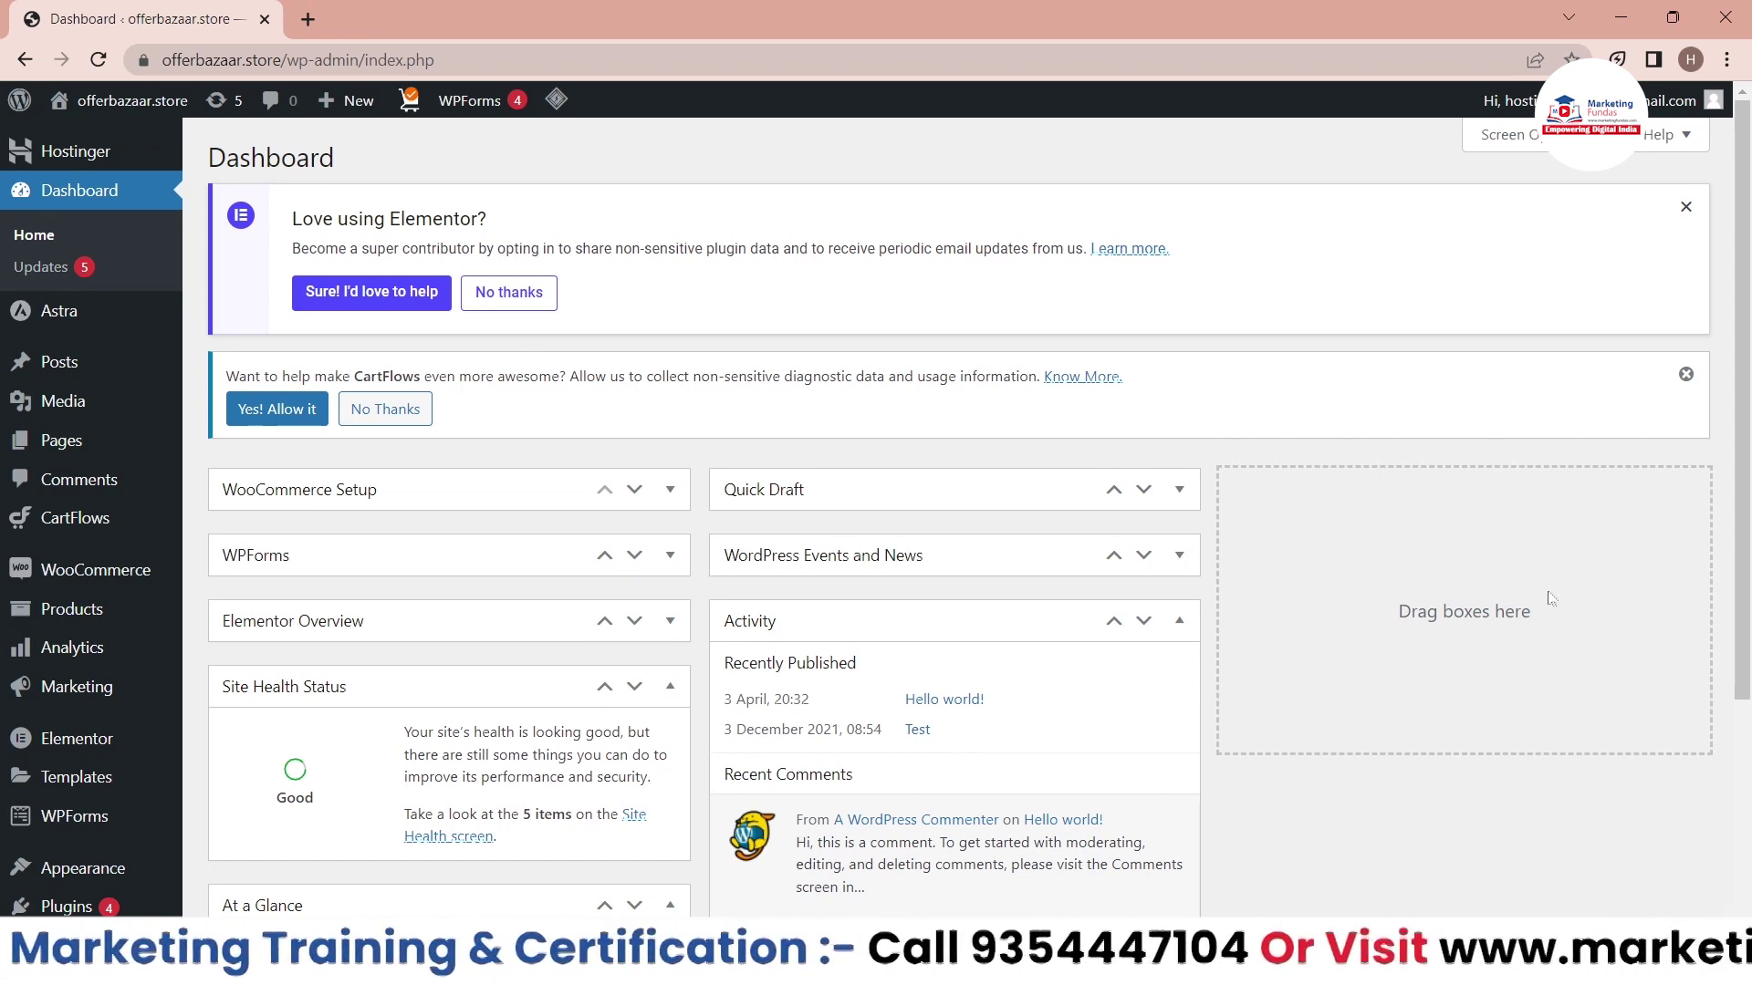
- Search the Plugins > Add New directory for 'CTXf'
scroll(1748, 582, down, 3)
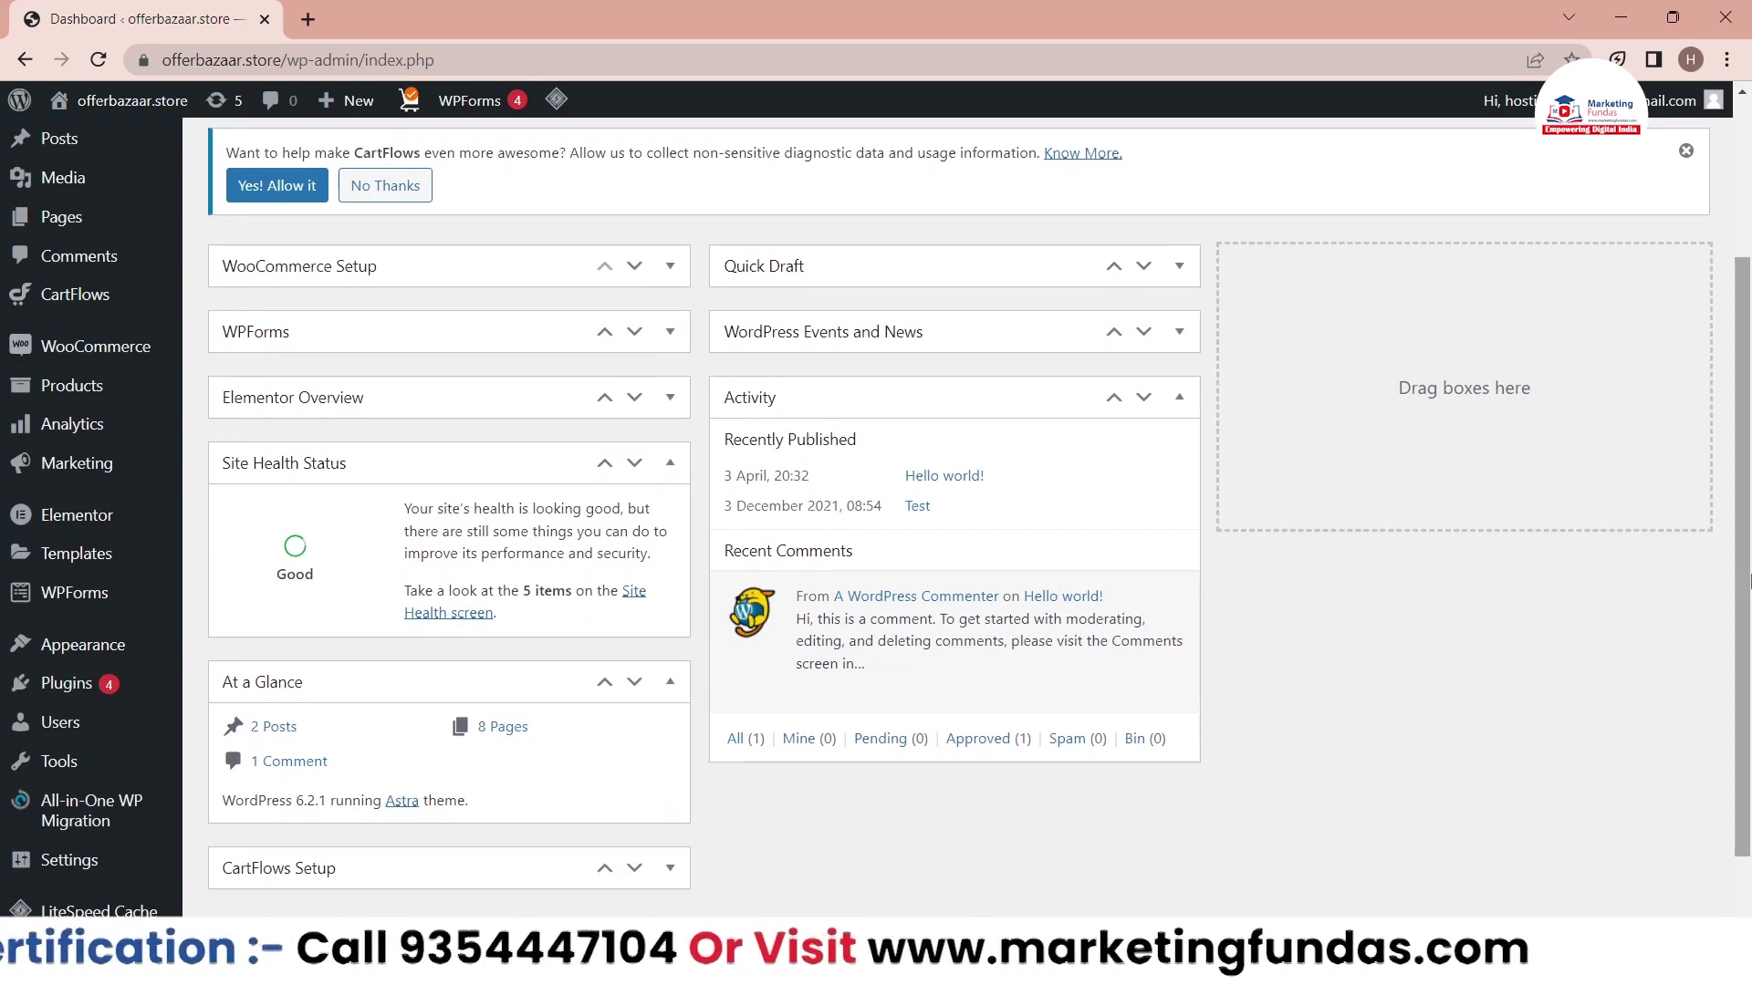
scroll(1748, 582, down, 1)
scroll(1748, 581, up, 2)
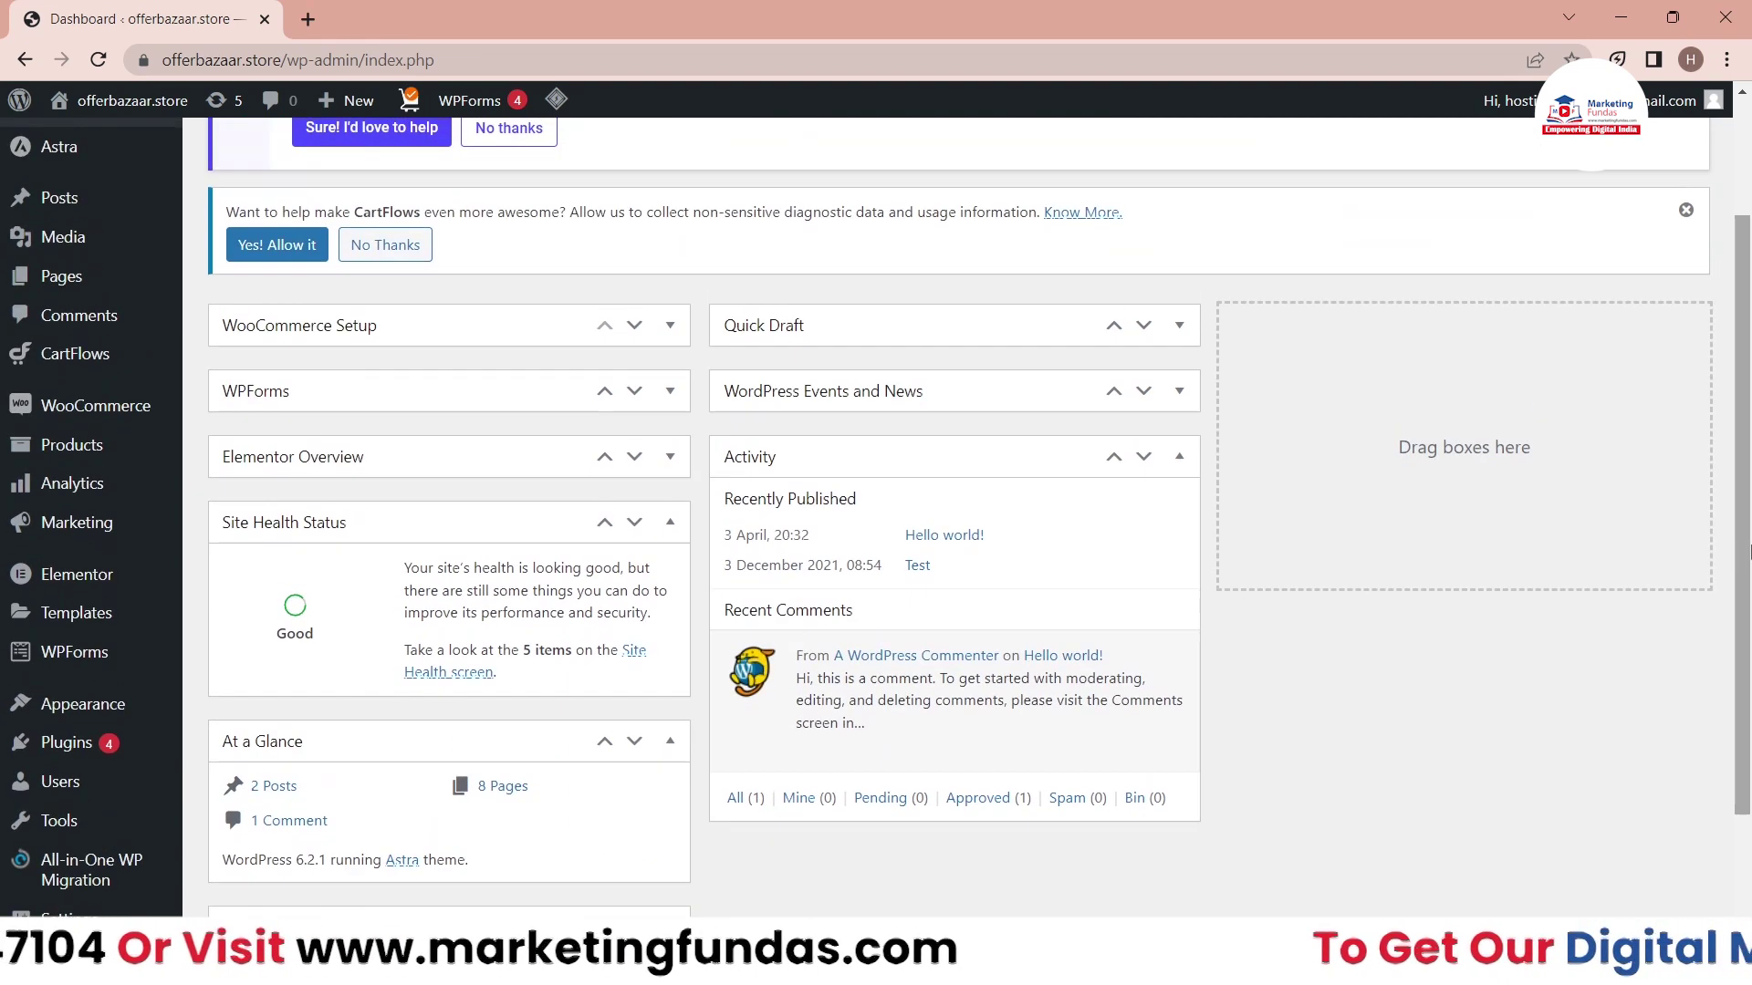
mouse_move(85, 752)
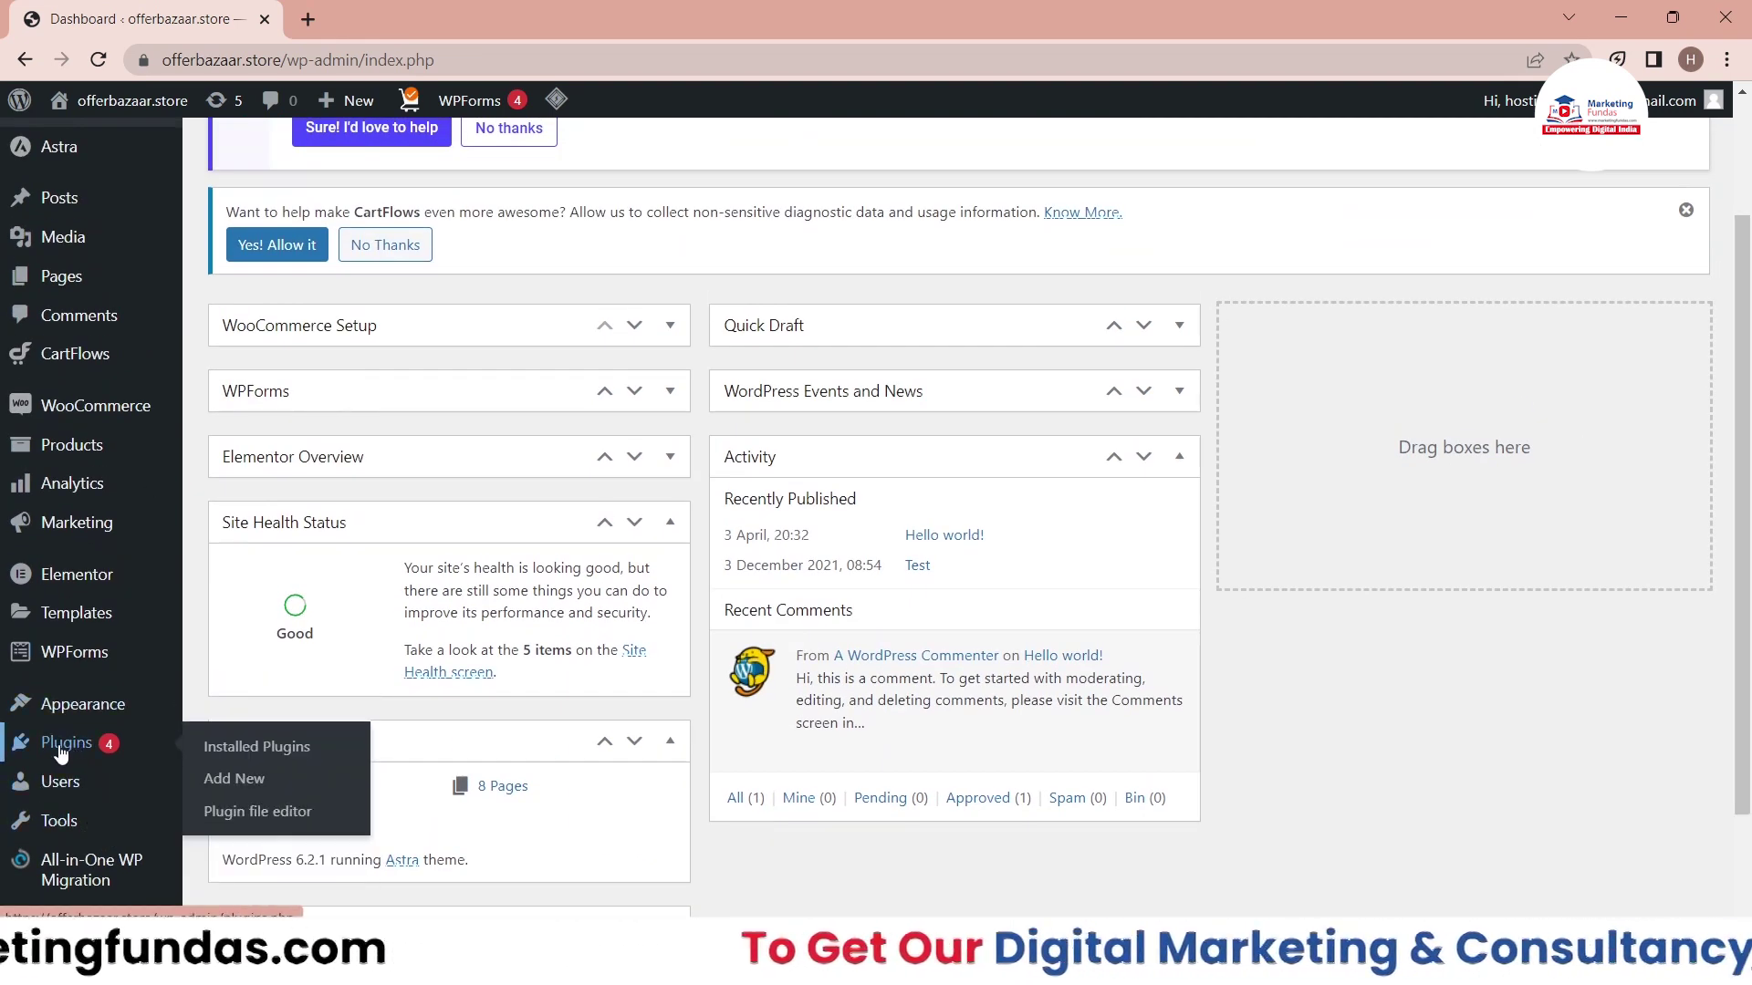
click(245, 790)
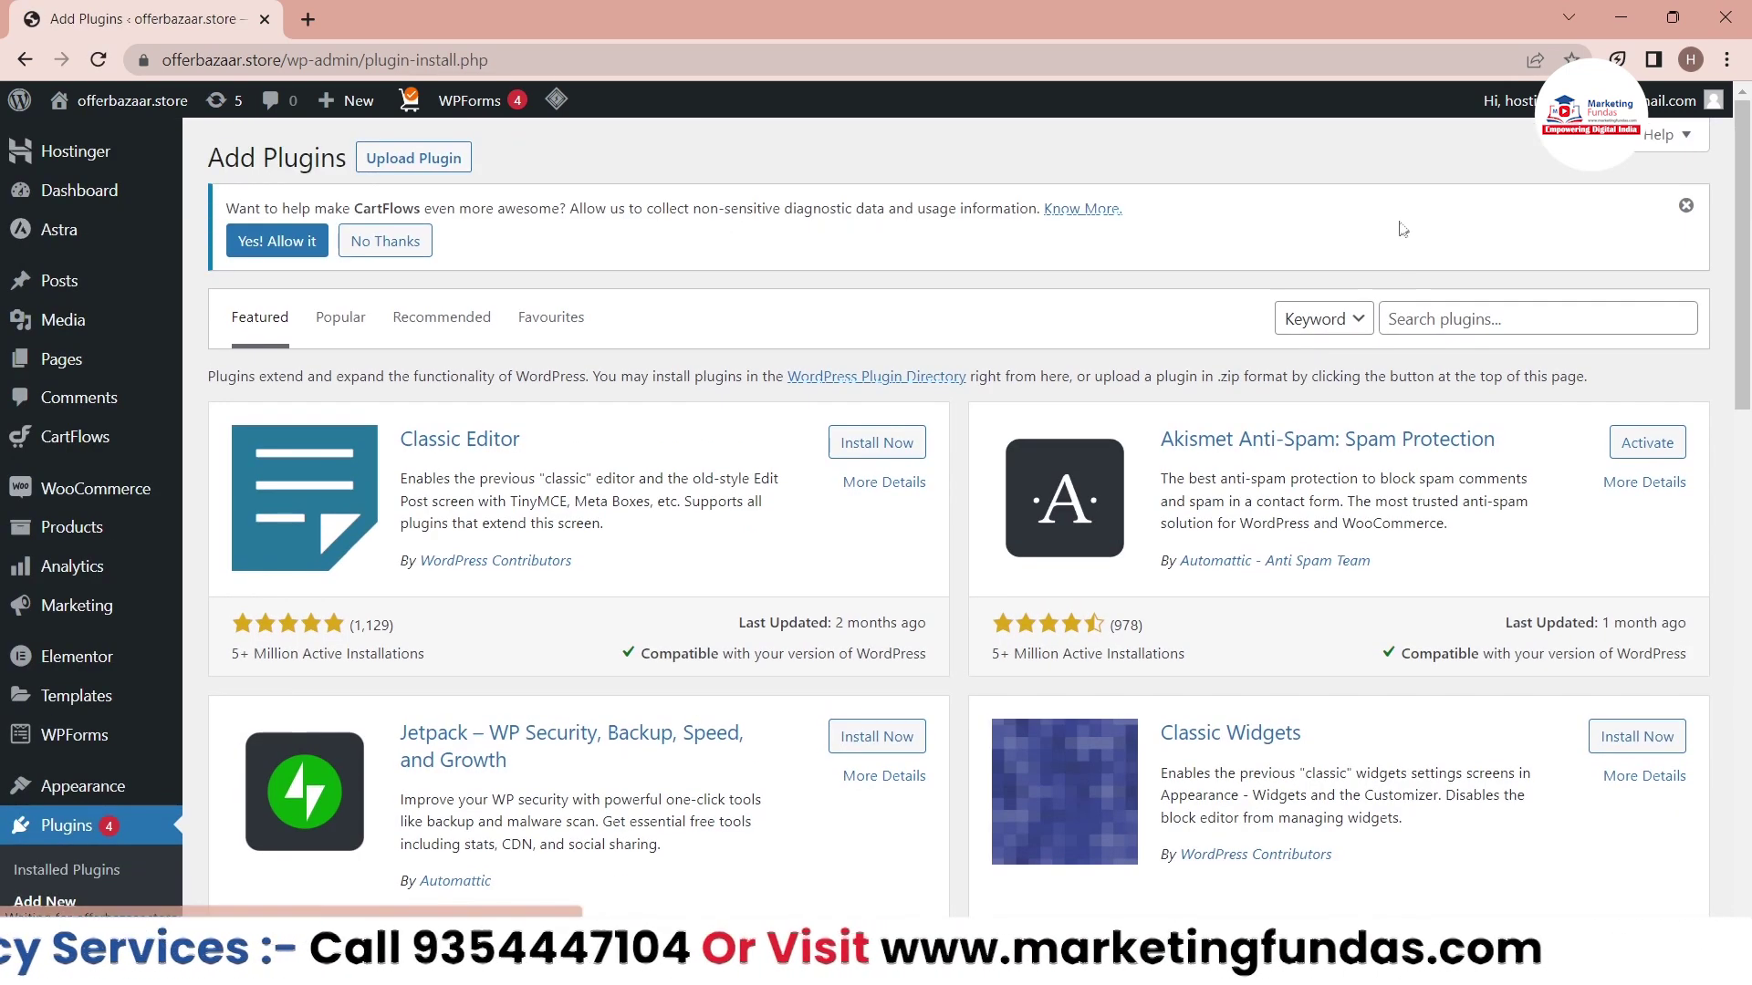
click(1469, 331)
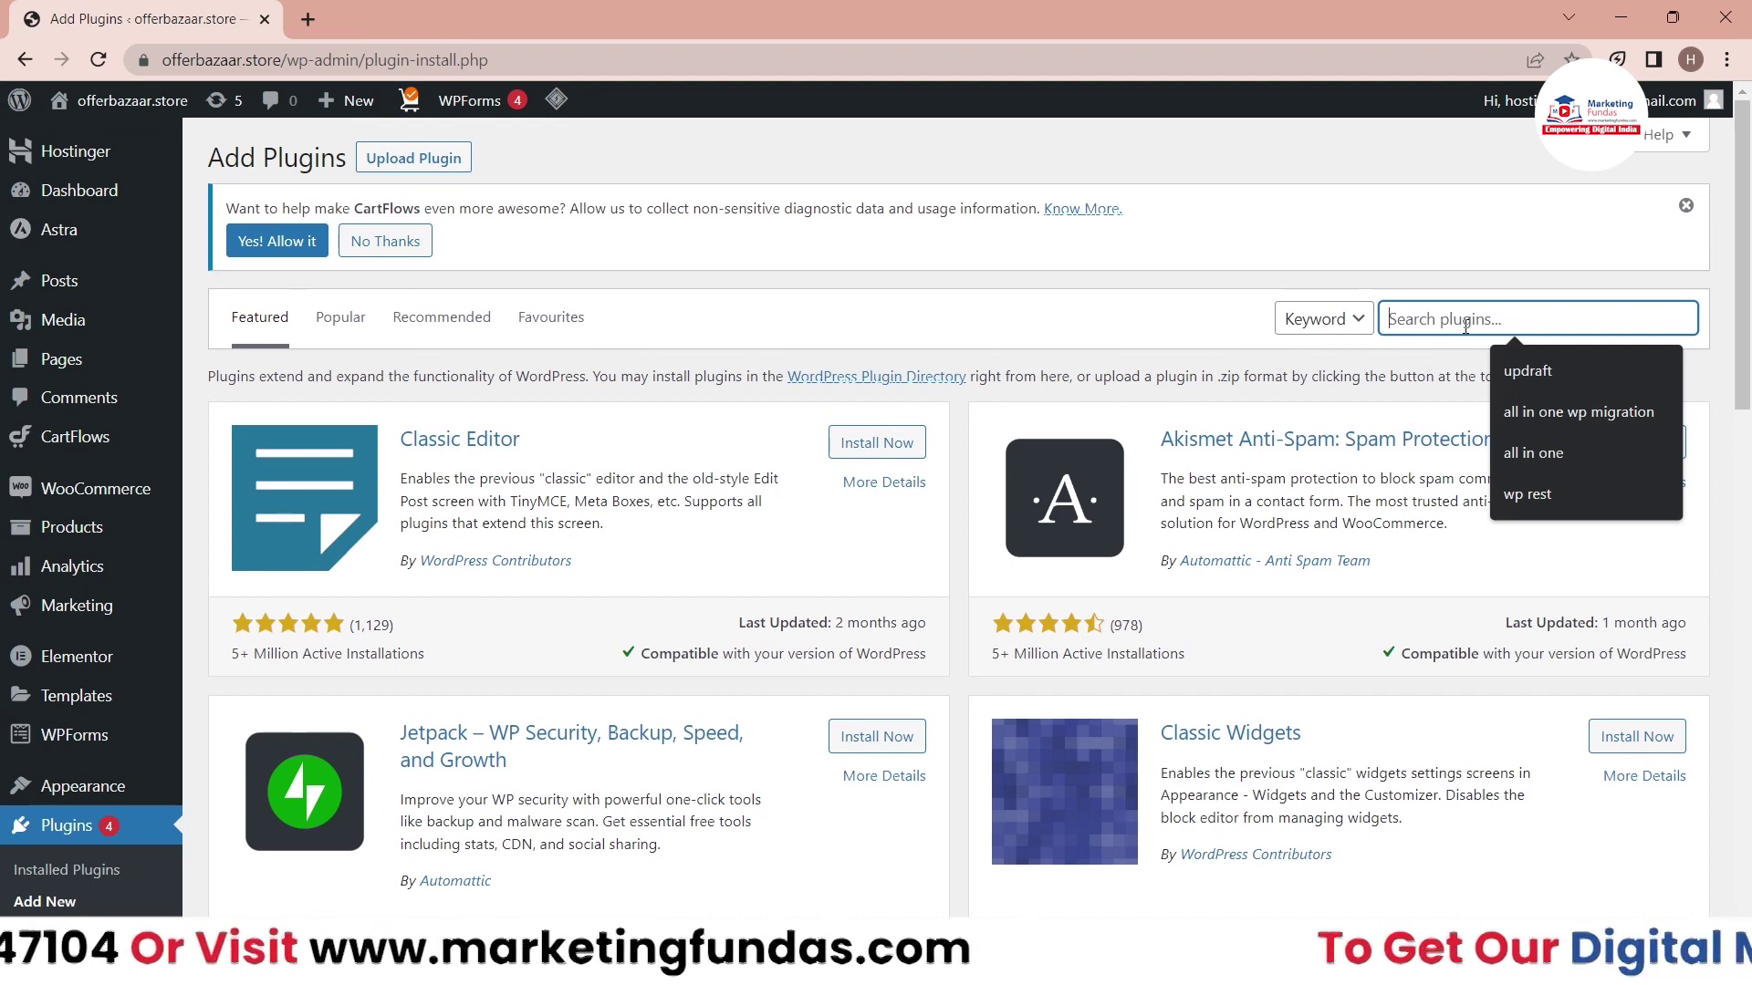
text(CT)
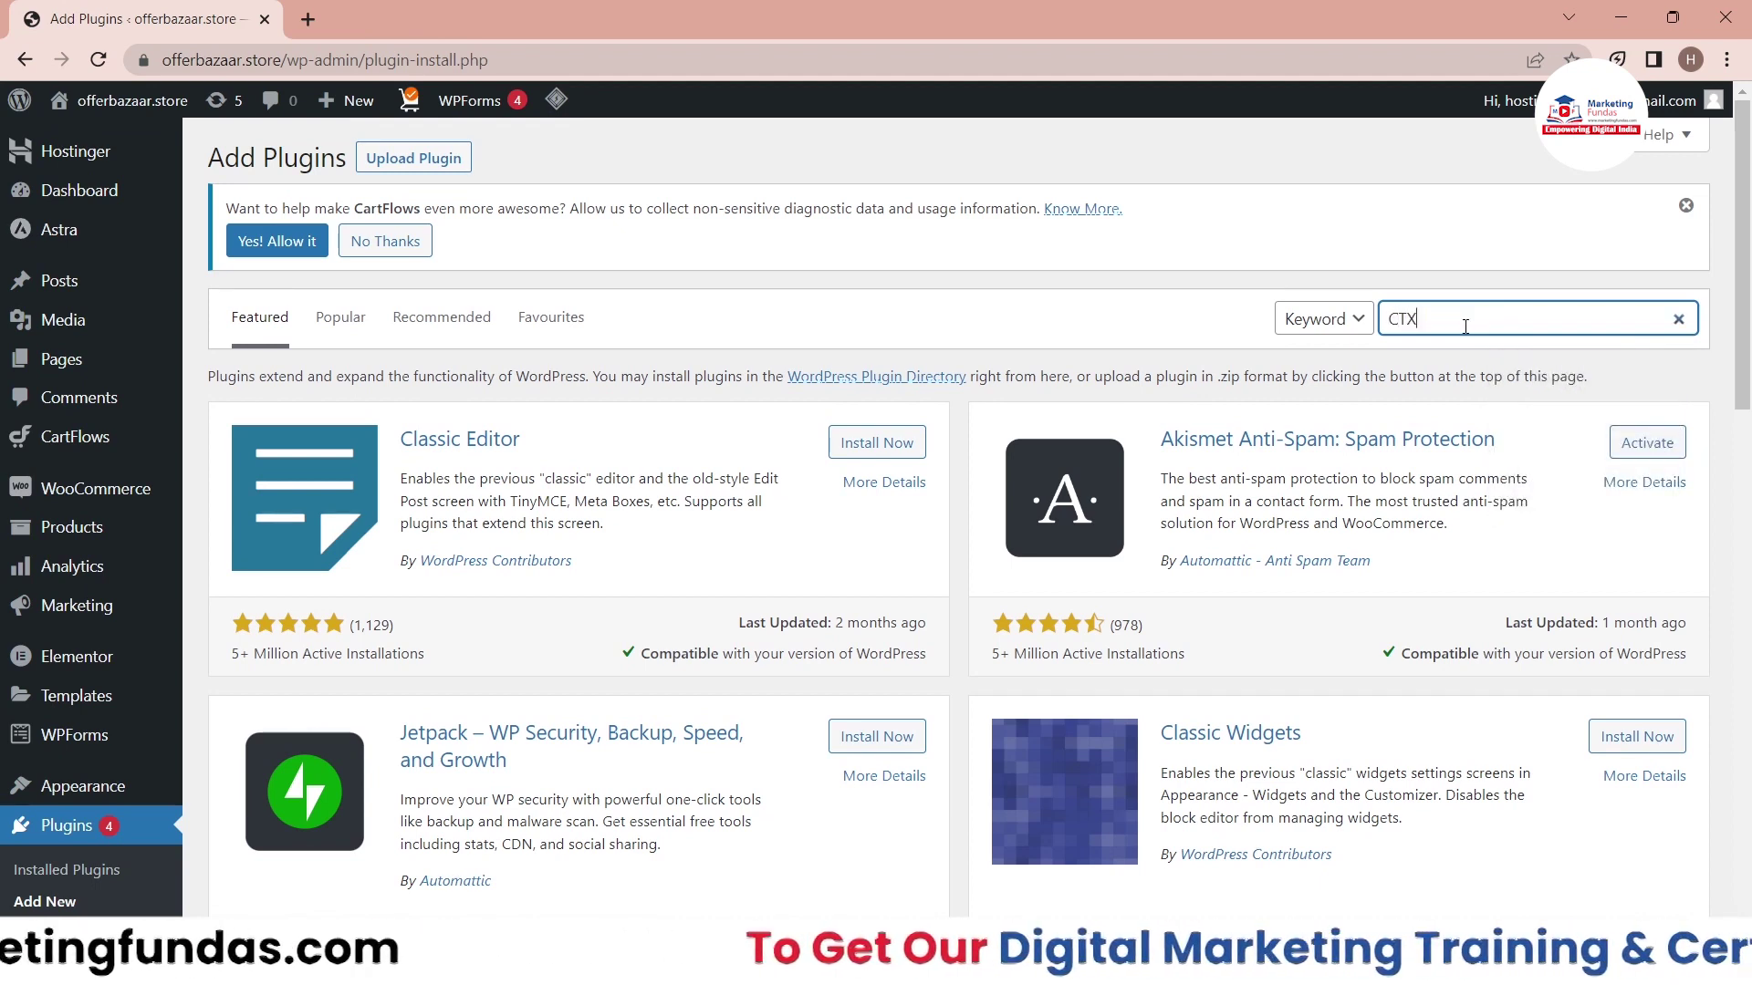
text(Xfeed)
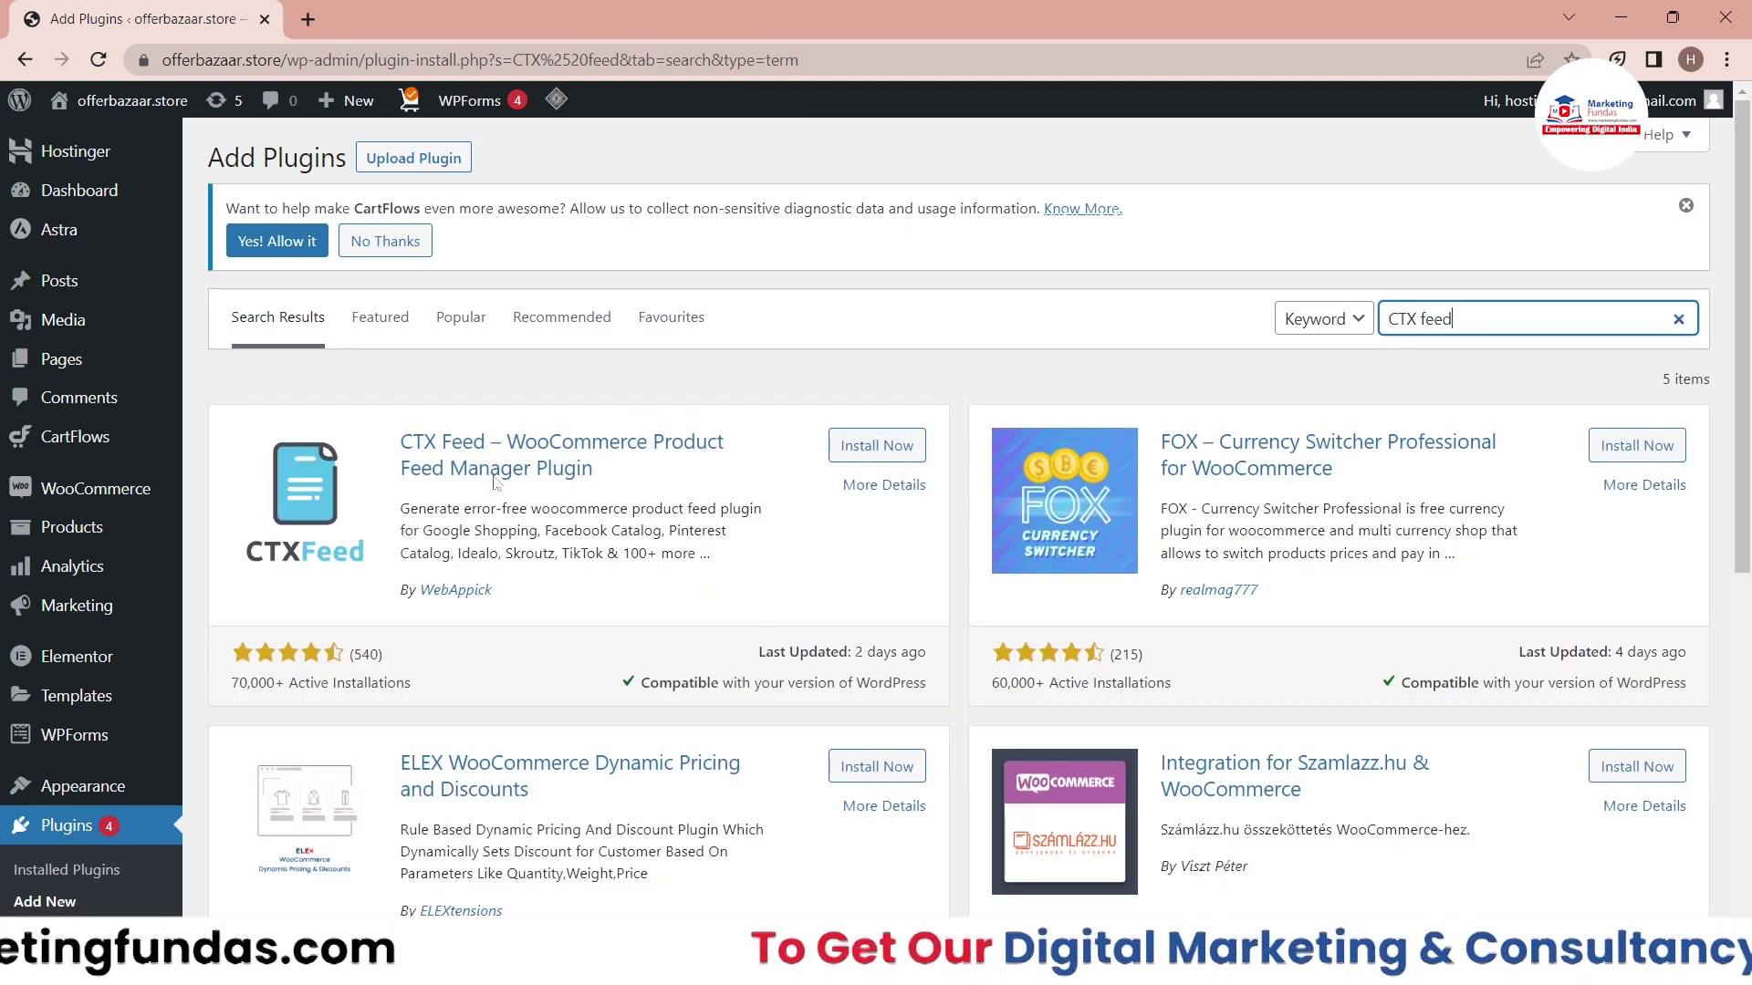
- Install and activate the CTX Feed – WooCommerce Product Feed Manager plugin
click(887, 447)
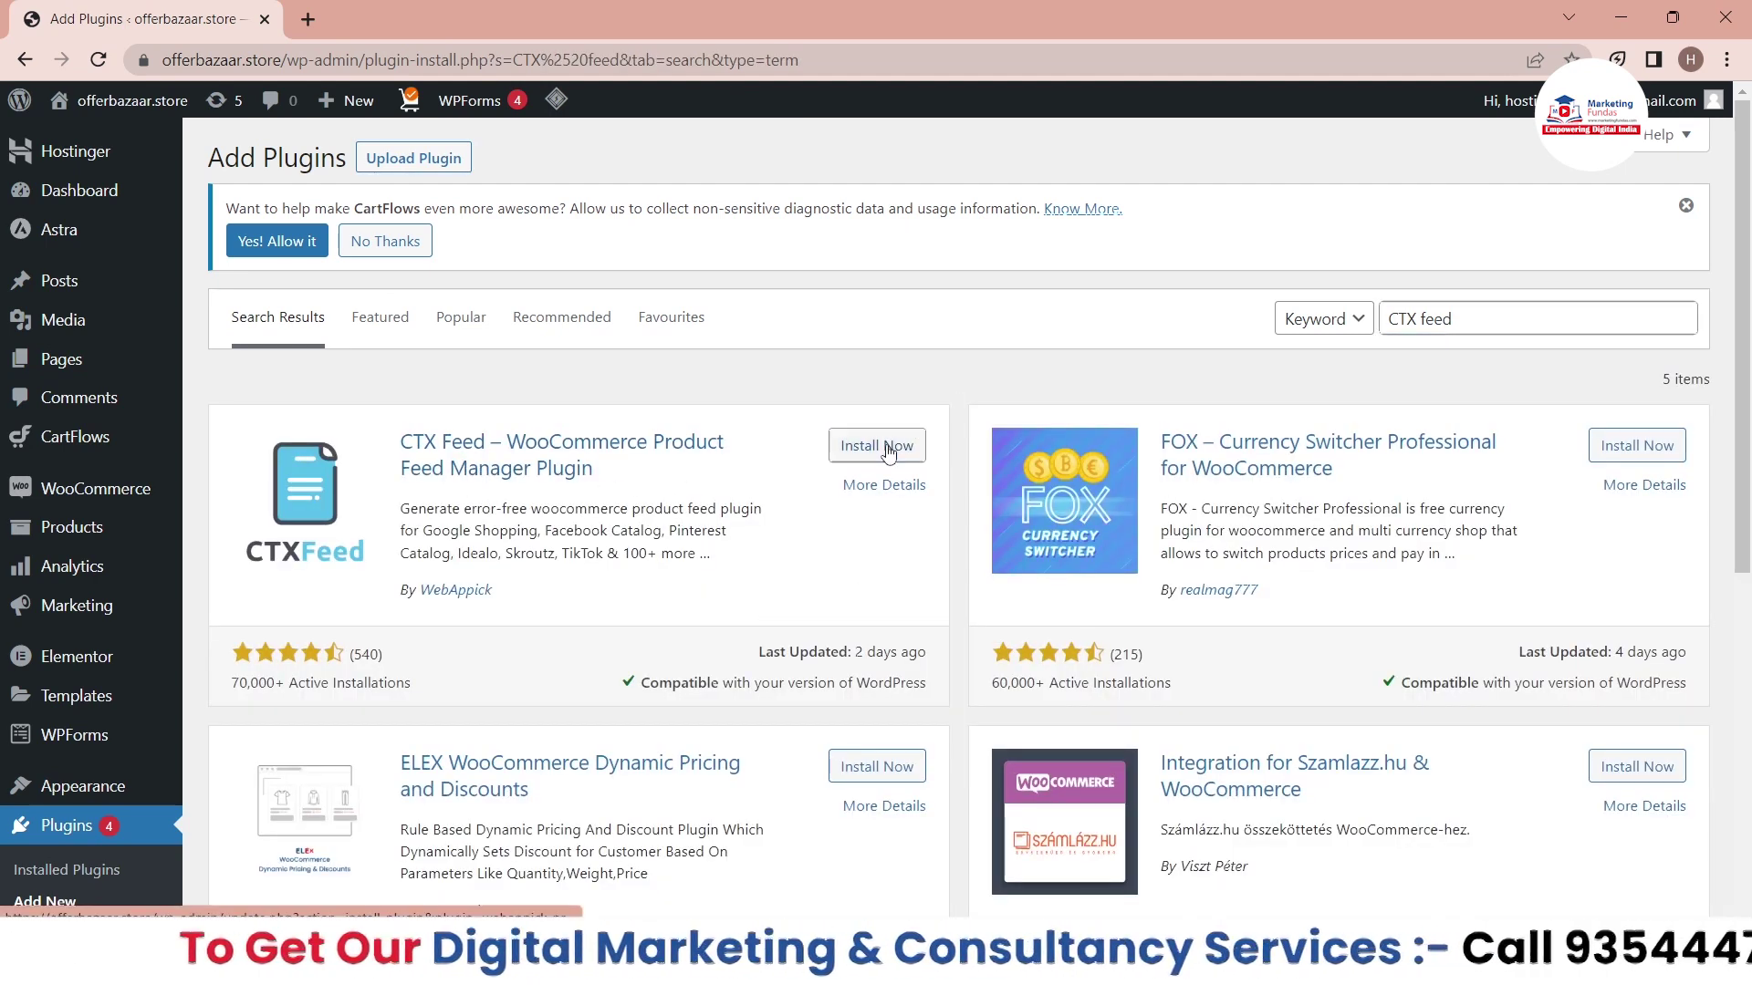
click(886, 447)
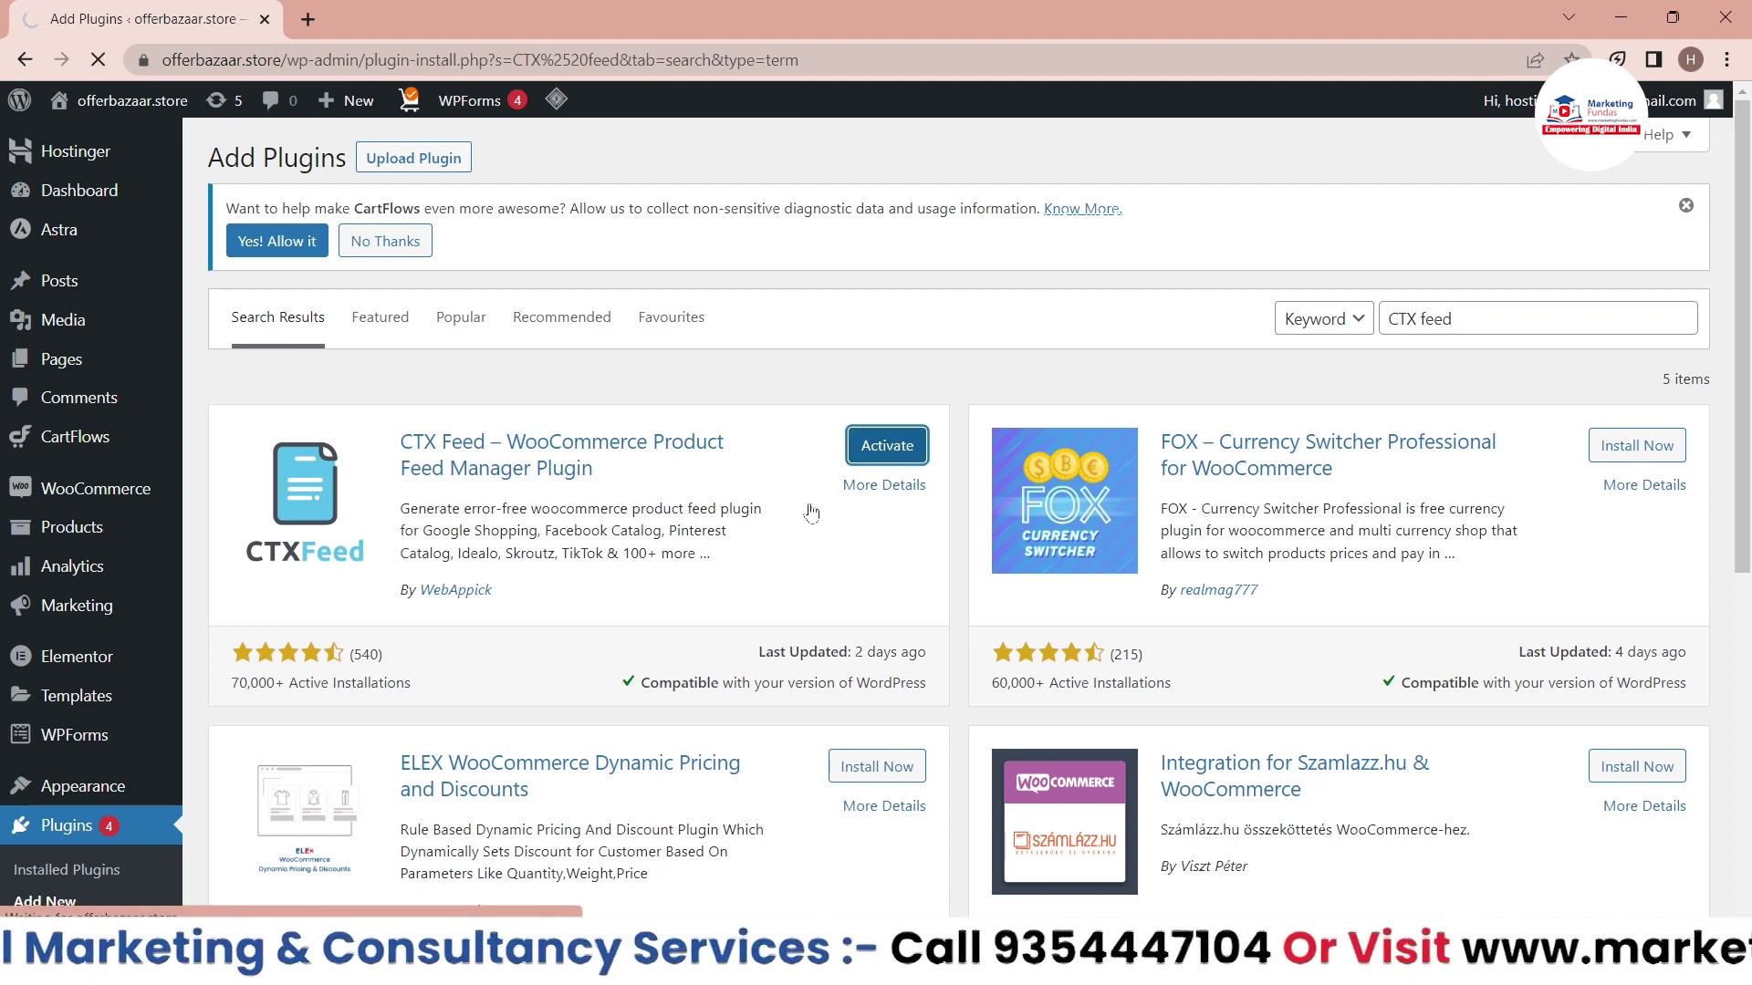
drag(234, 683, 280, 677)
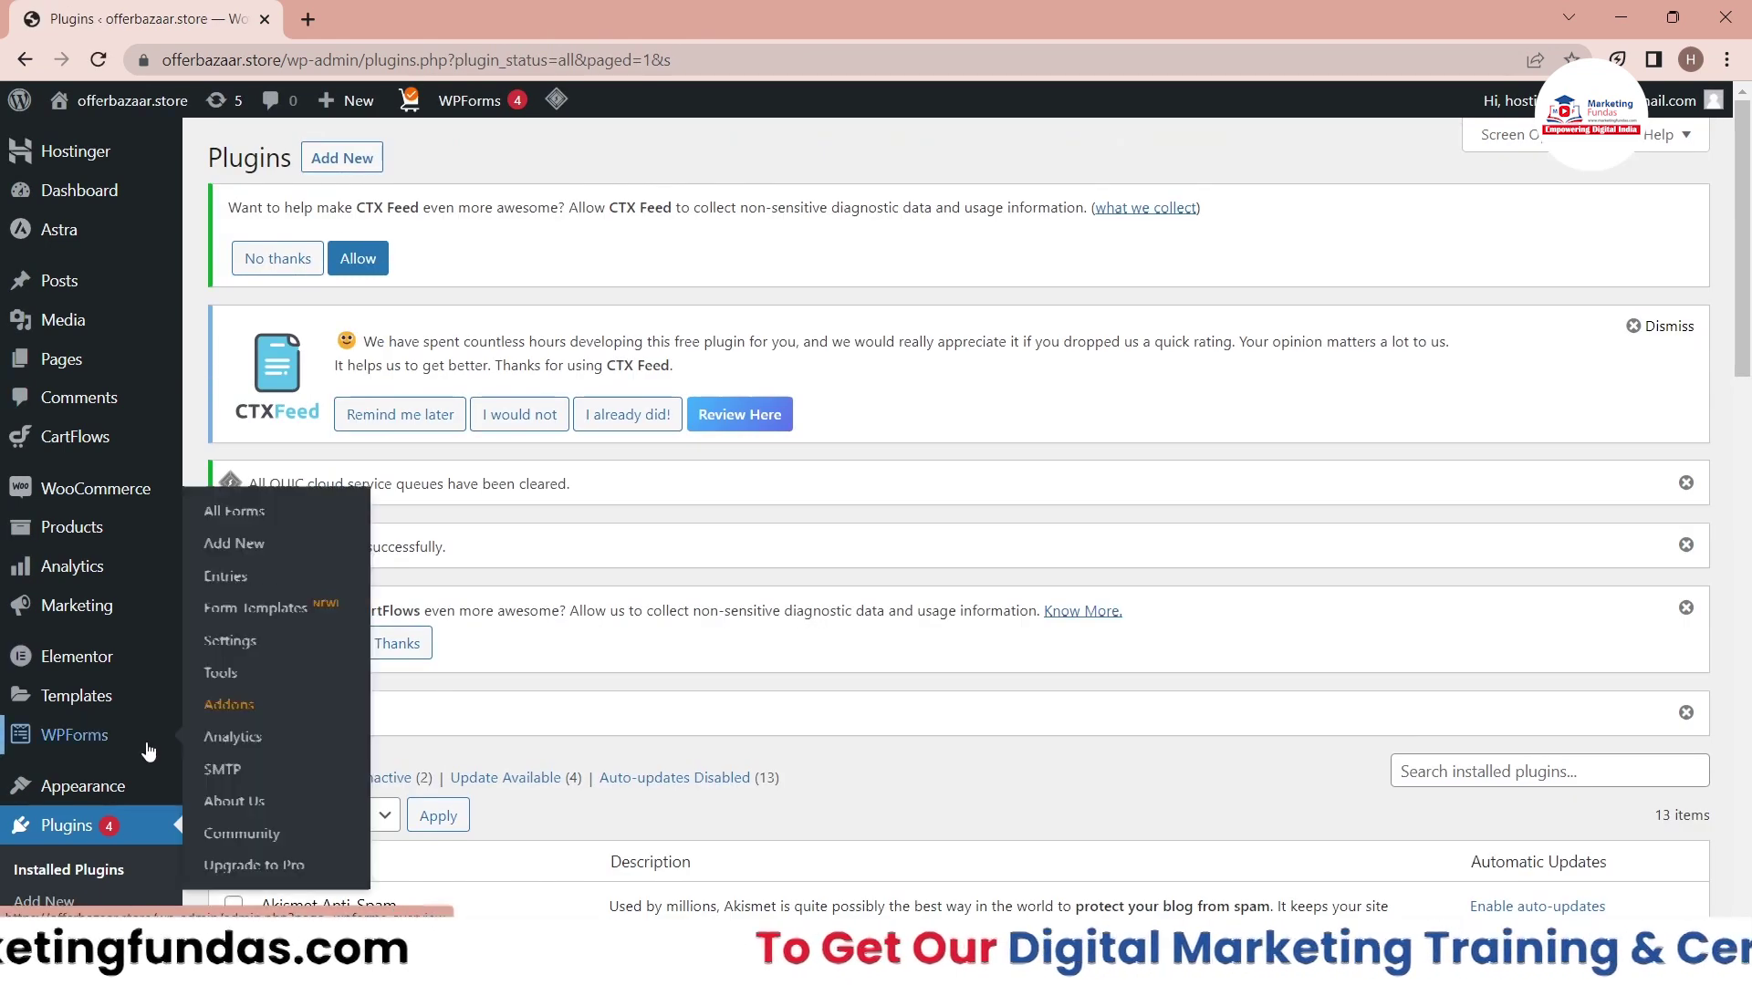
- Go to CTX Feed's Manage Feeds page and choose Generate New Feed
scroll(5, 718, down, 2)
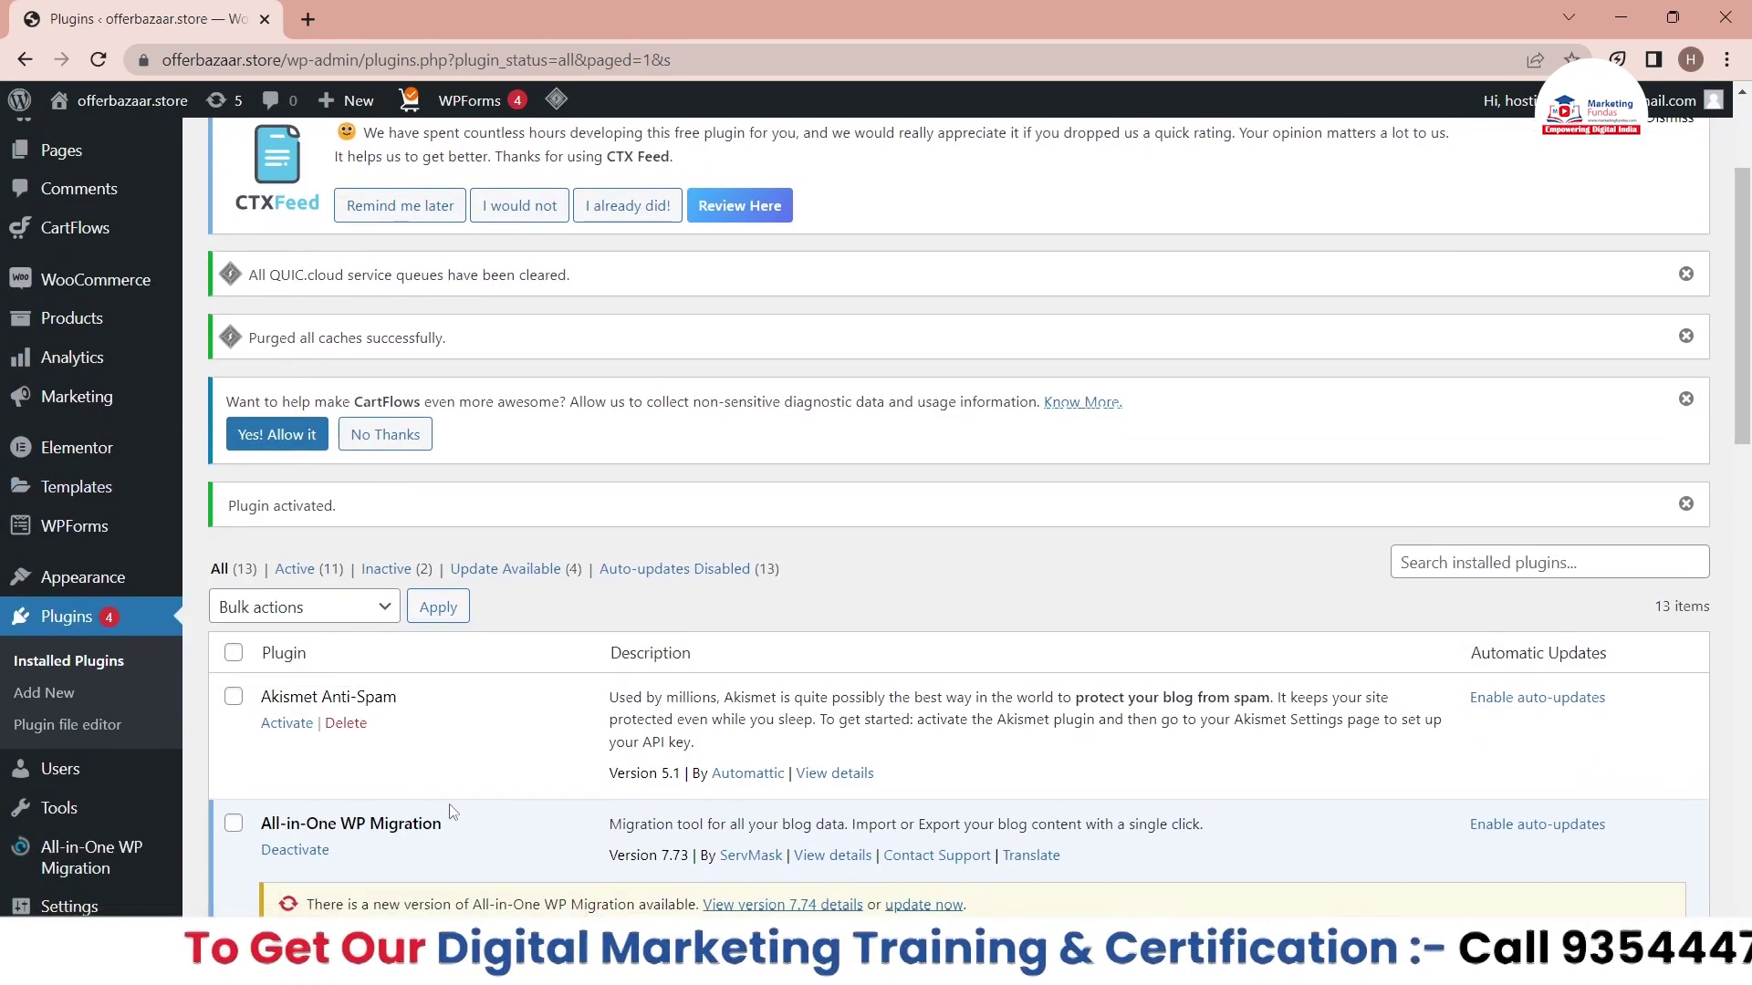
mouse_move(168, 815)
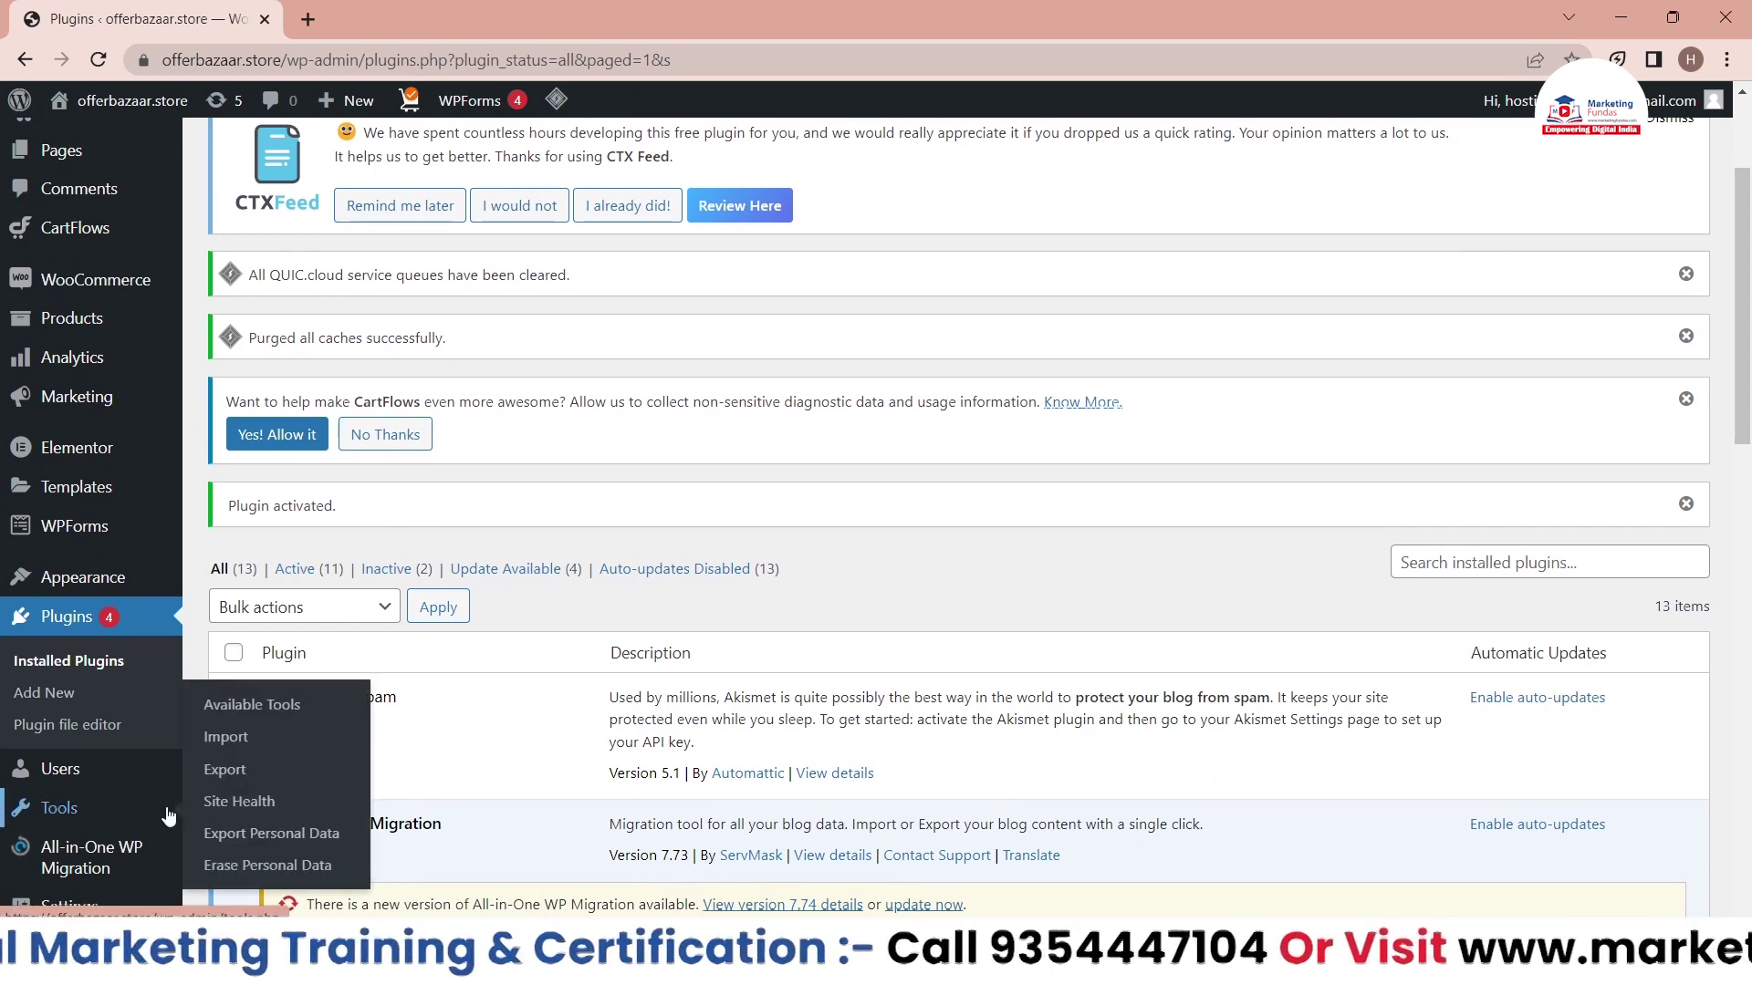
scroll(126, 742, down, 3)
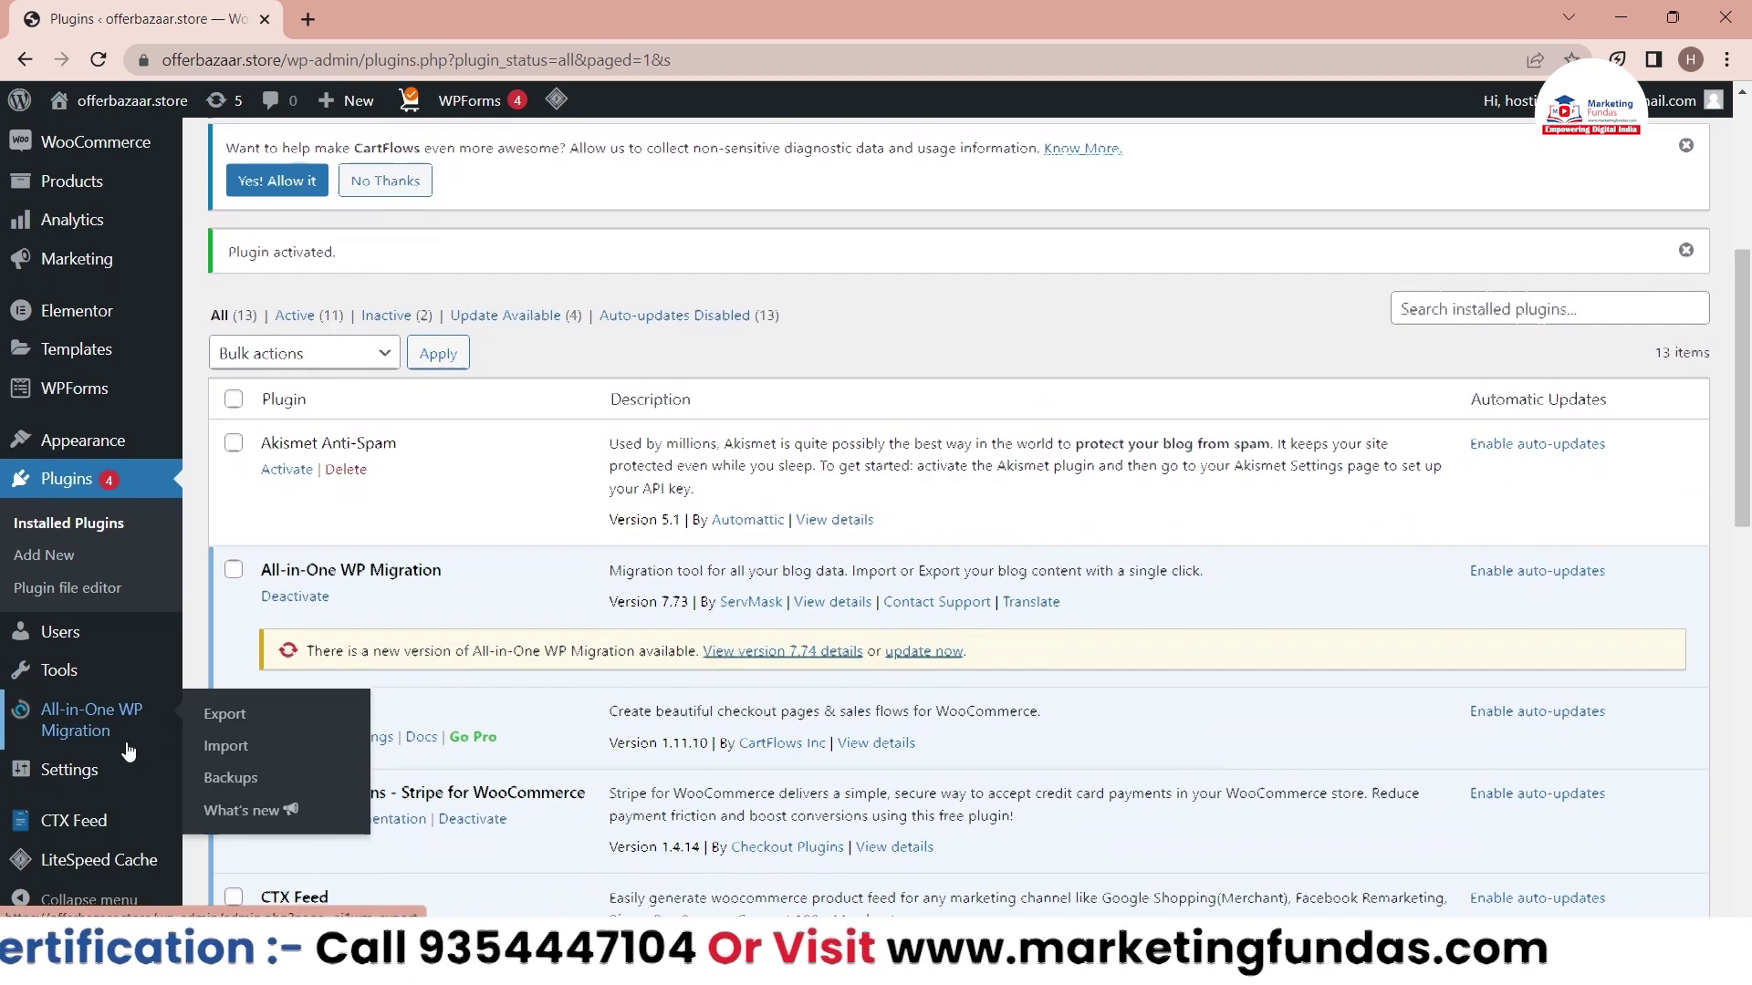
mouse_move(64, 826)
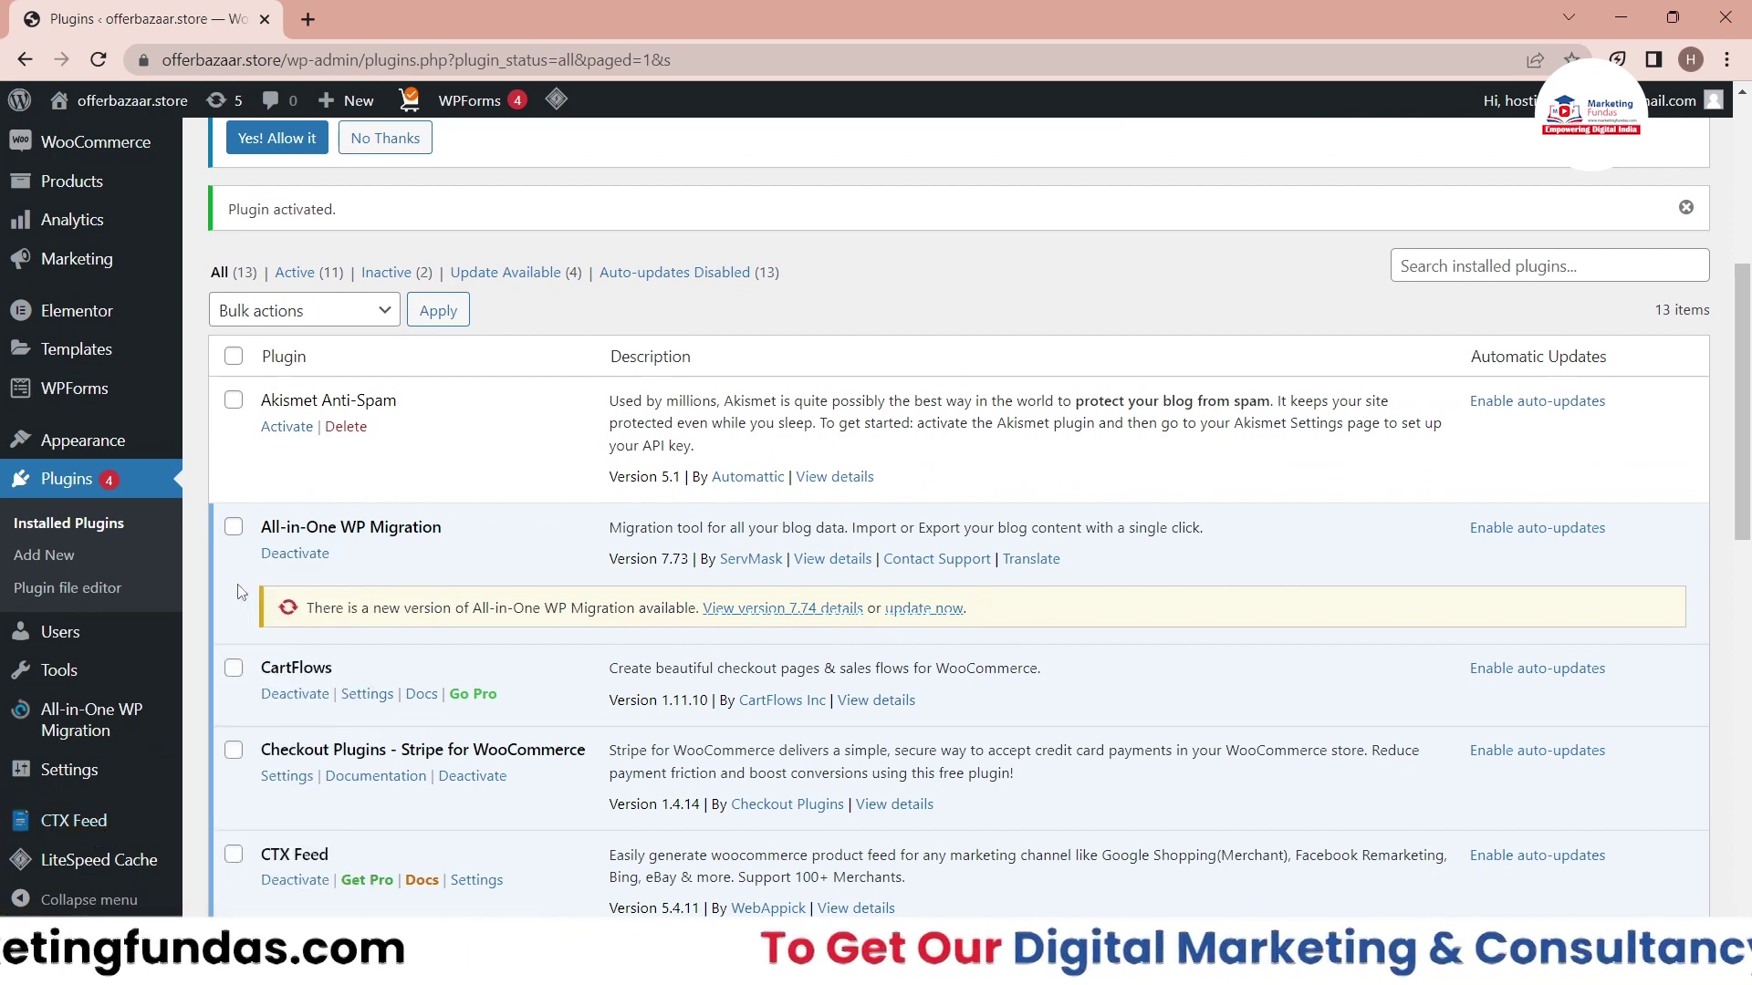
click(101, 822)
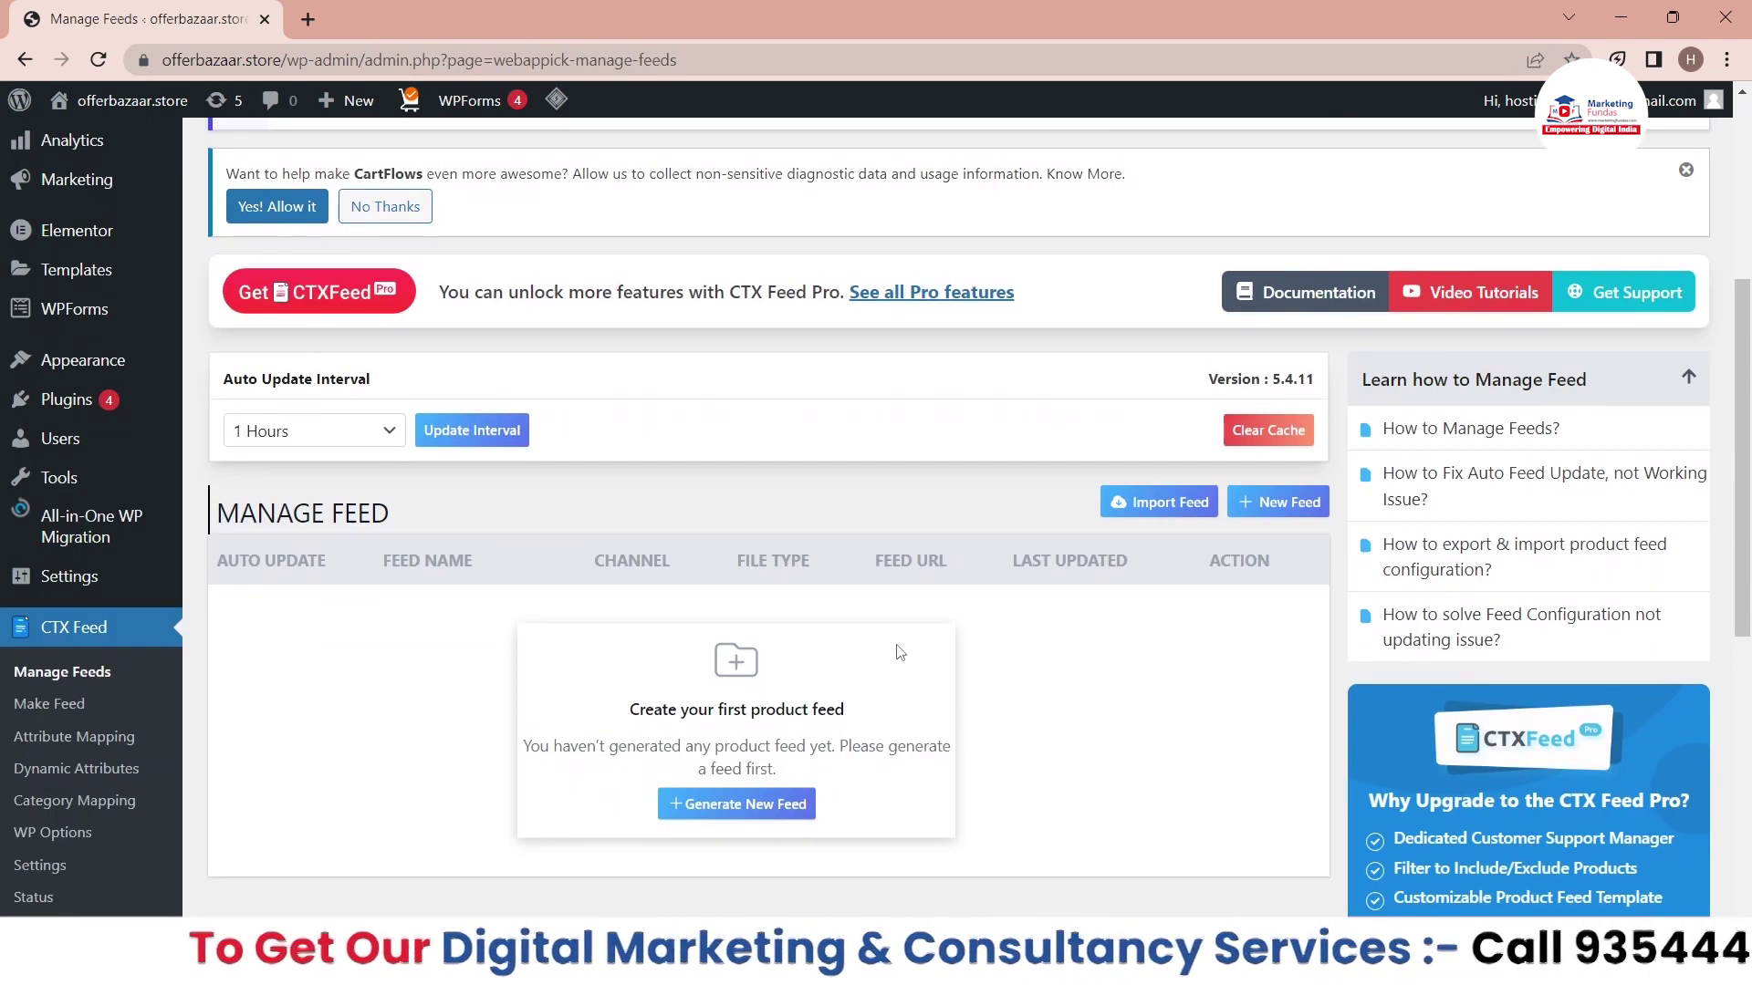
scroll(900, 652, down, 3)
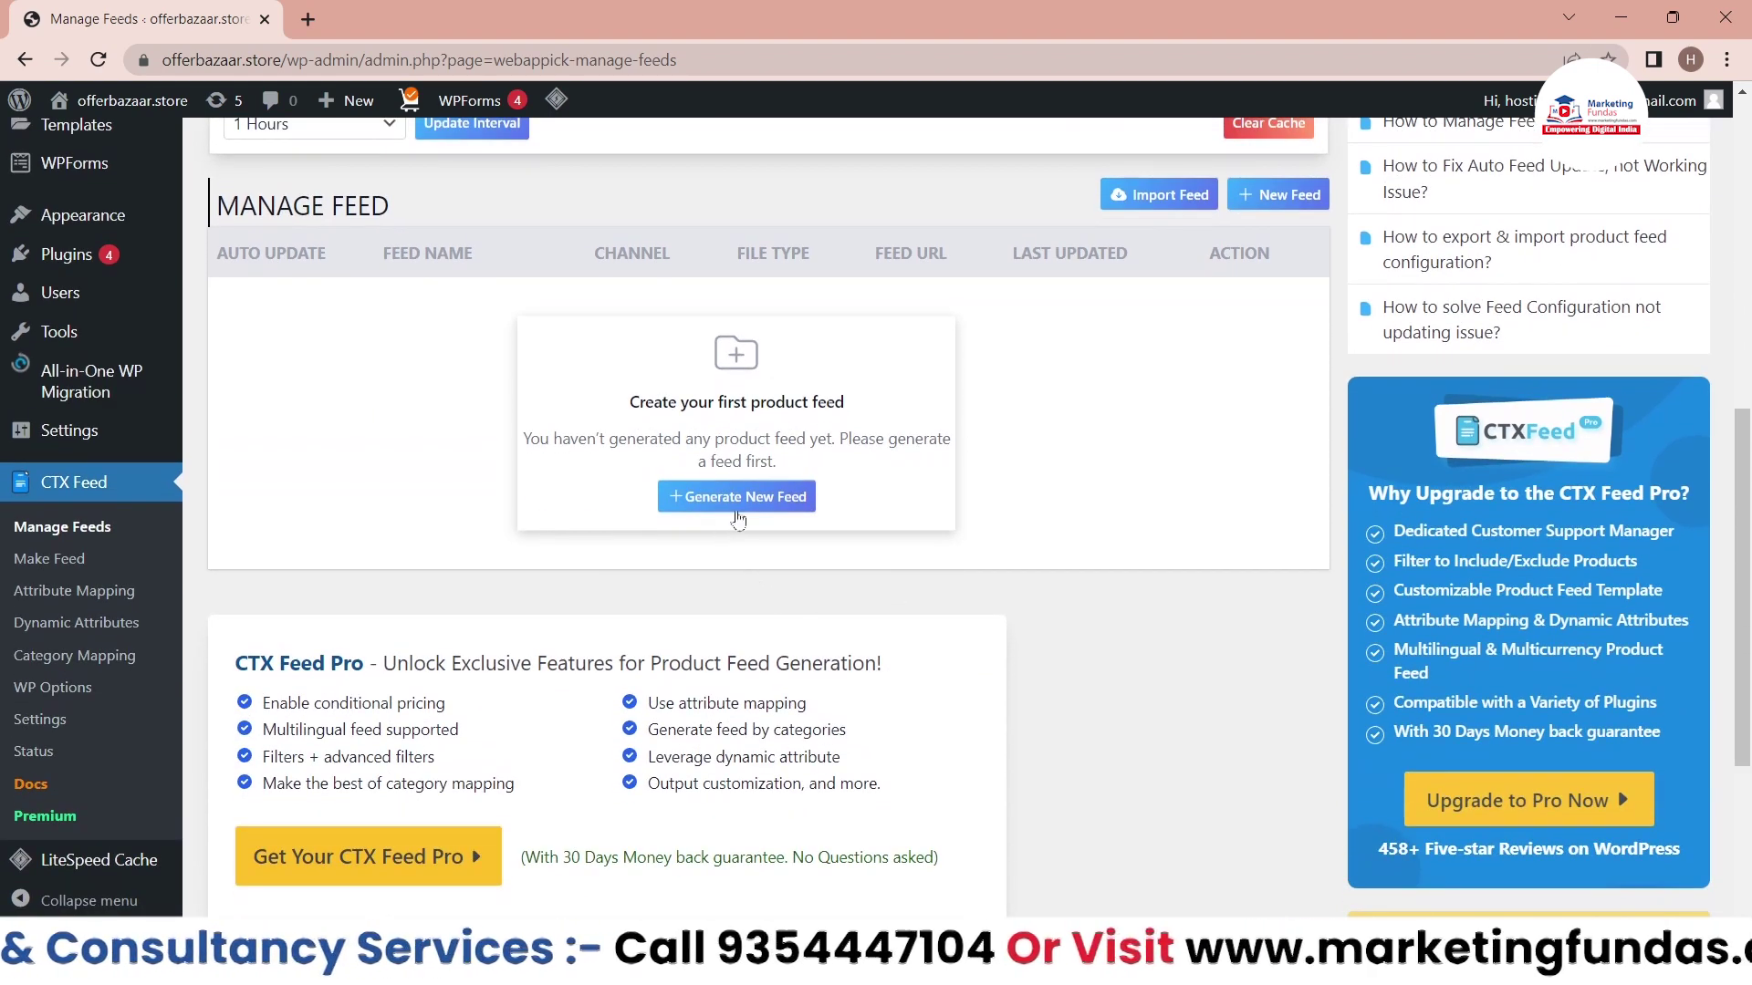
click(737, 510)
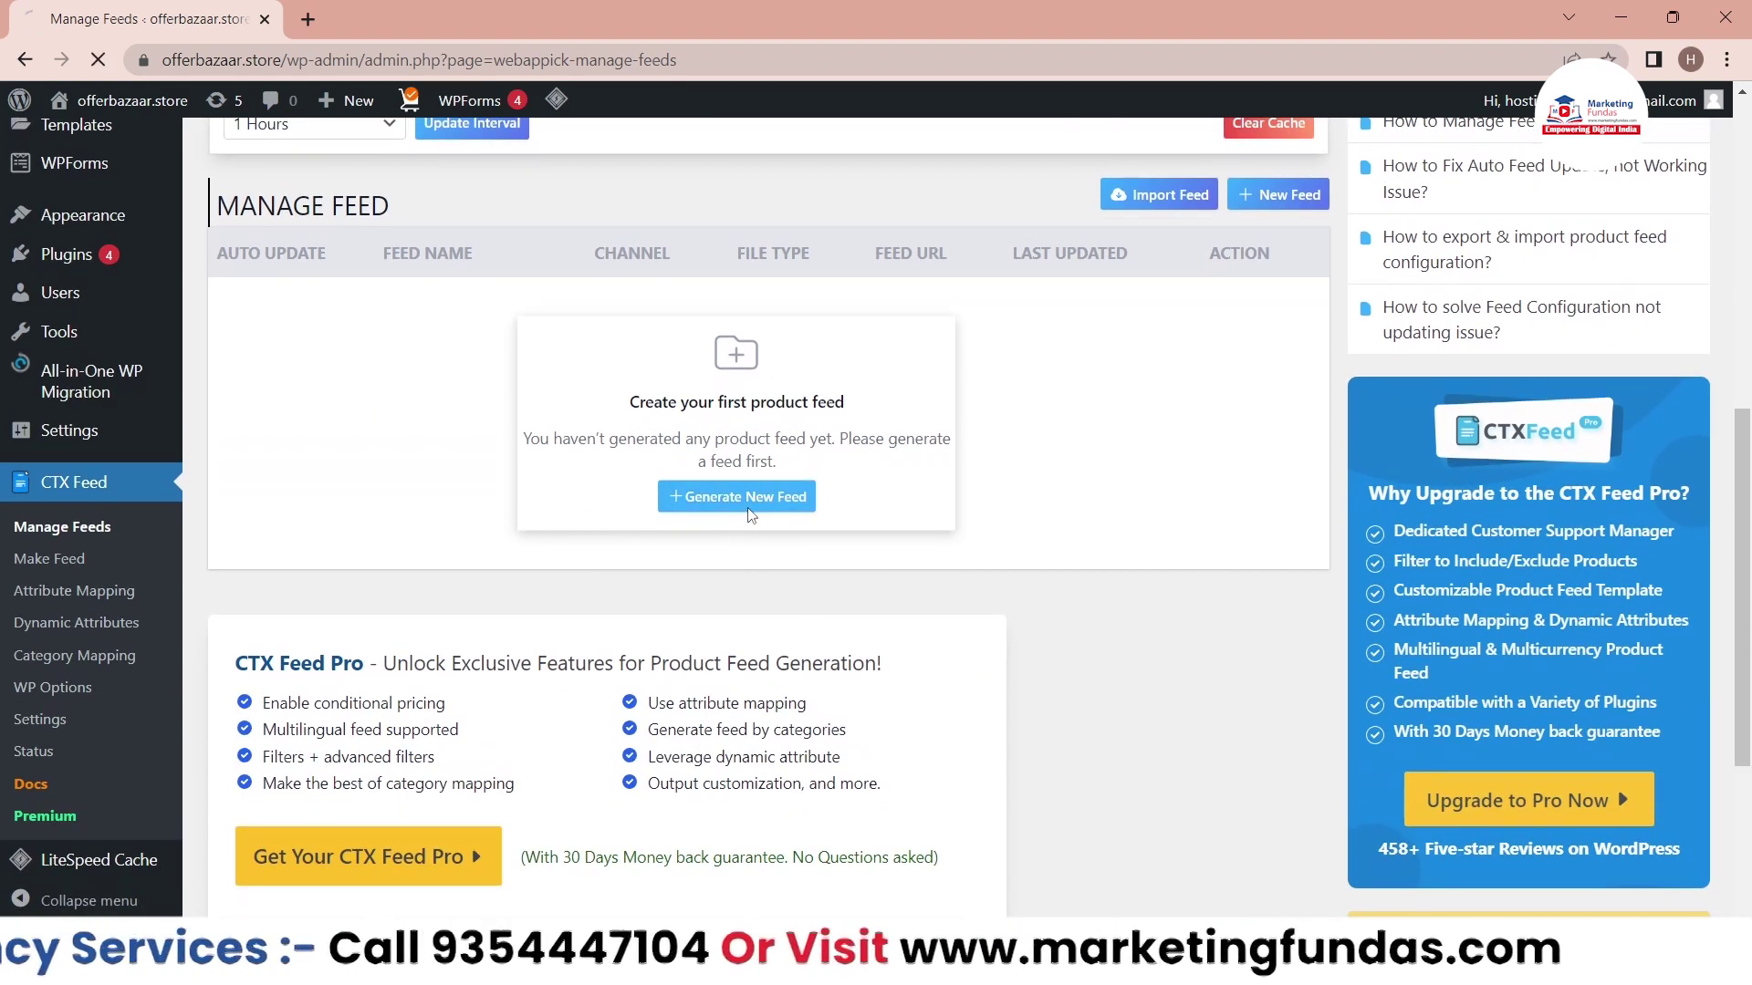
- Set the feed country to India and the template to Google Shopping
scroll(750, 518, down, 5)
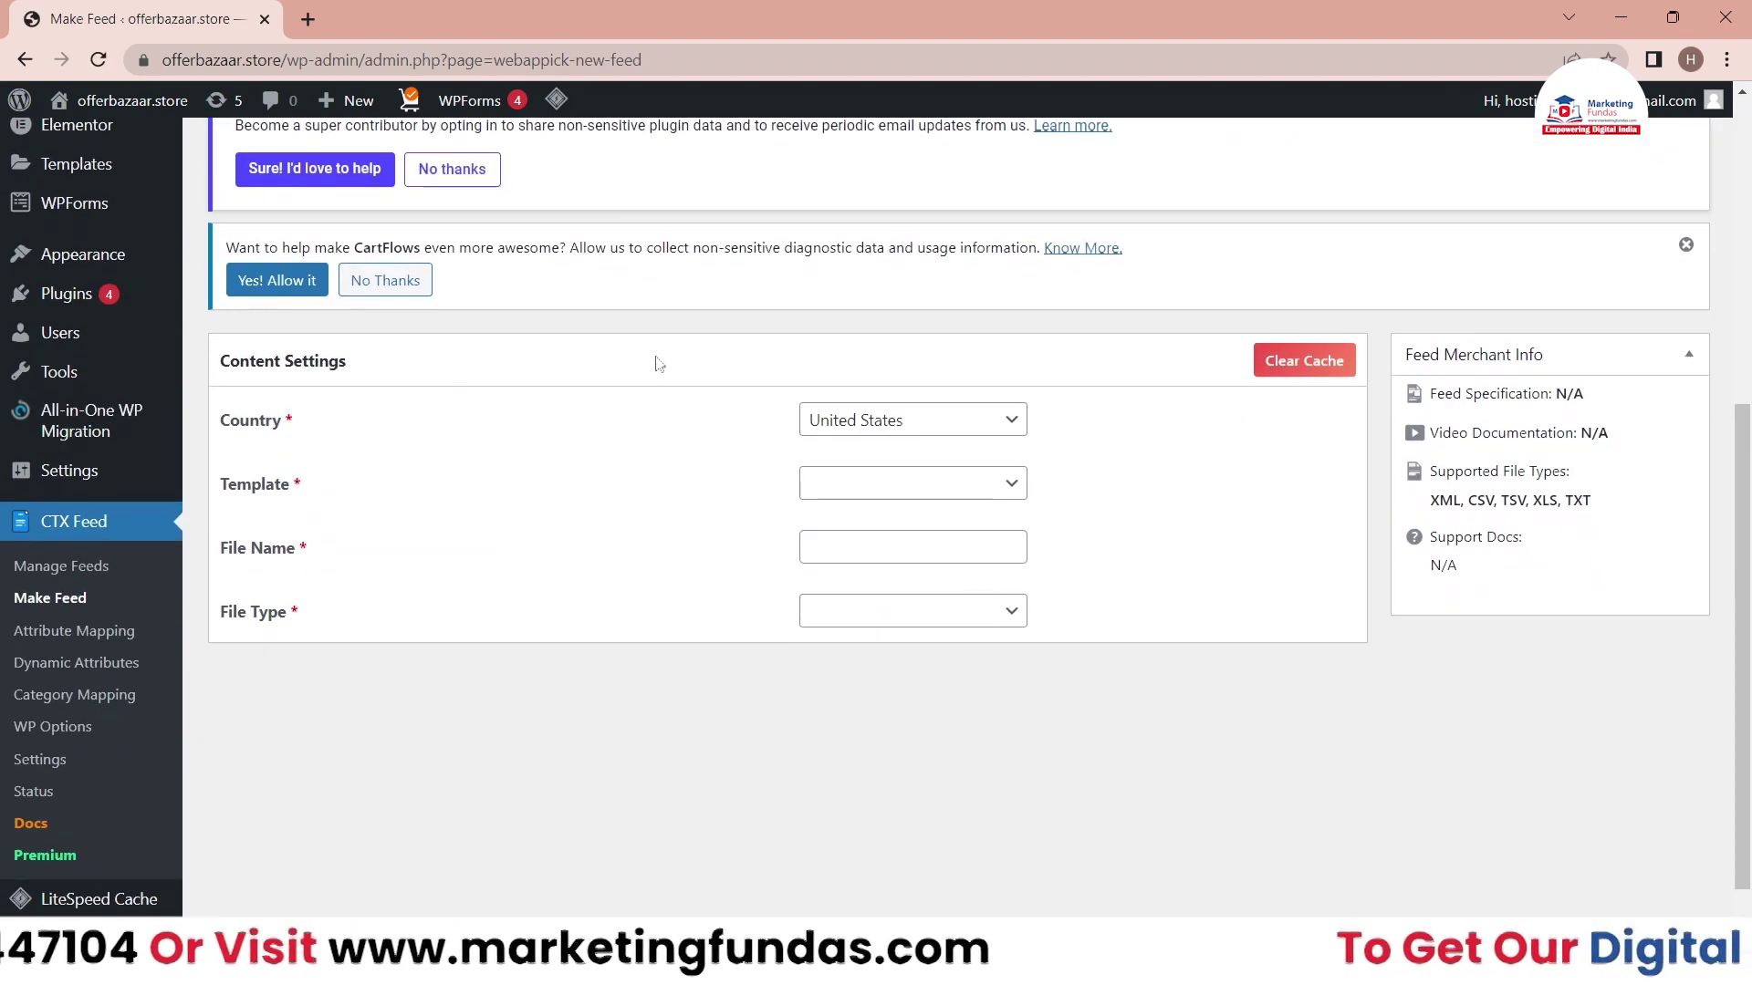
click(931, 425)
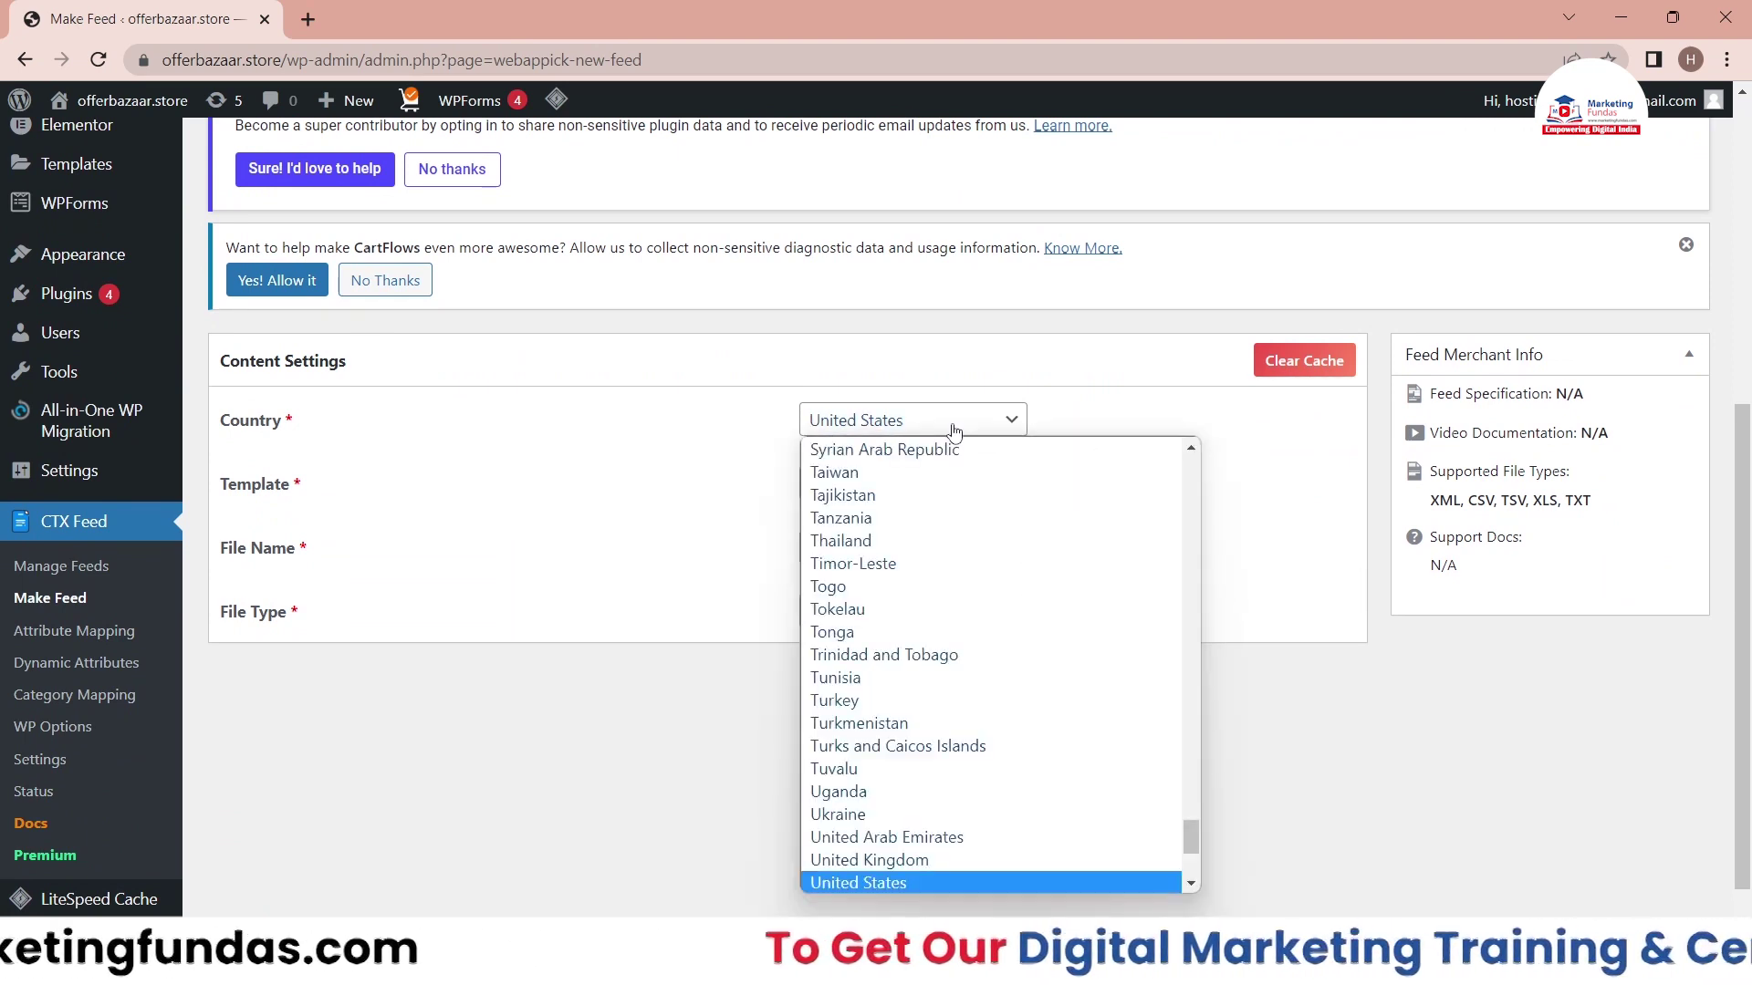
scroll(899, 607, down, 4)
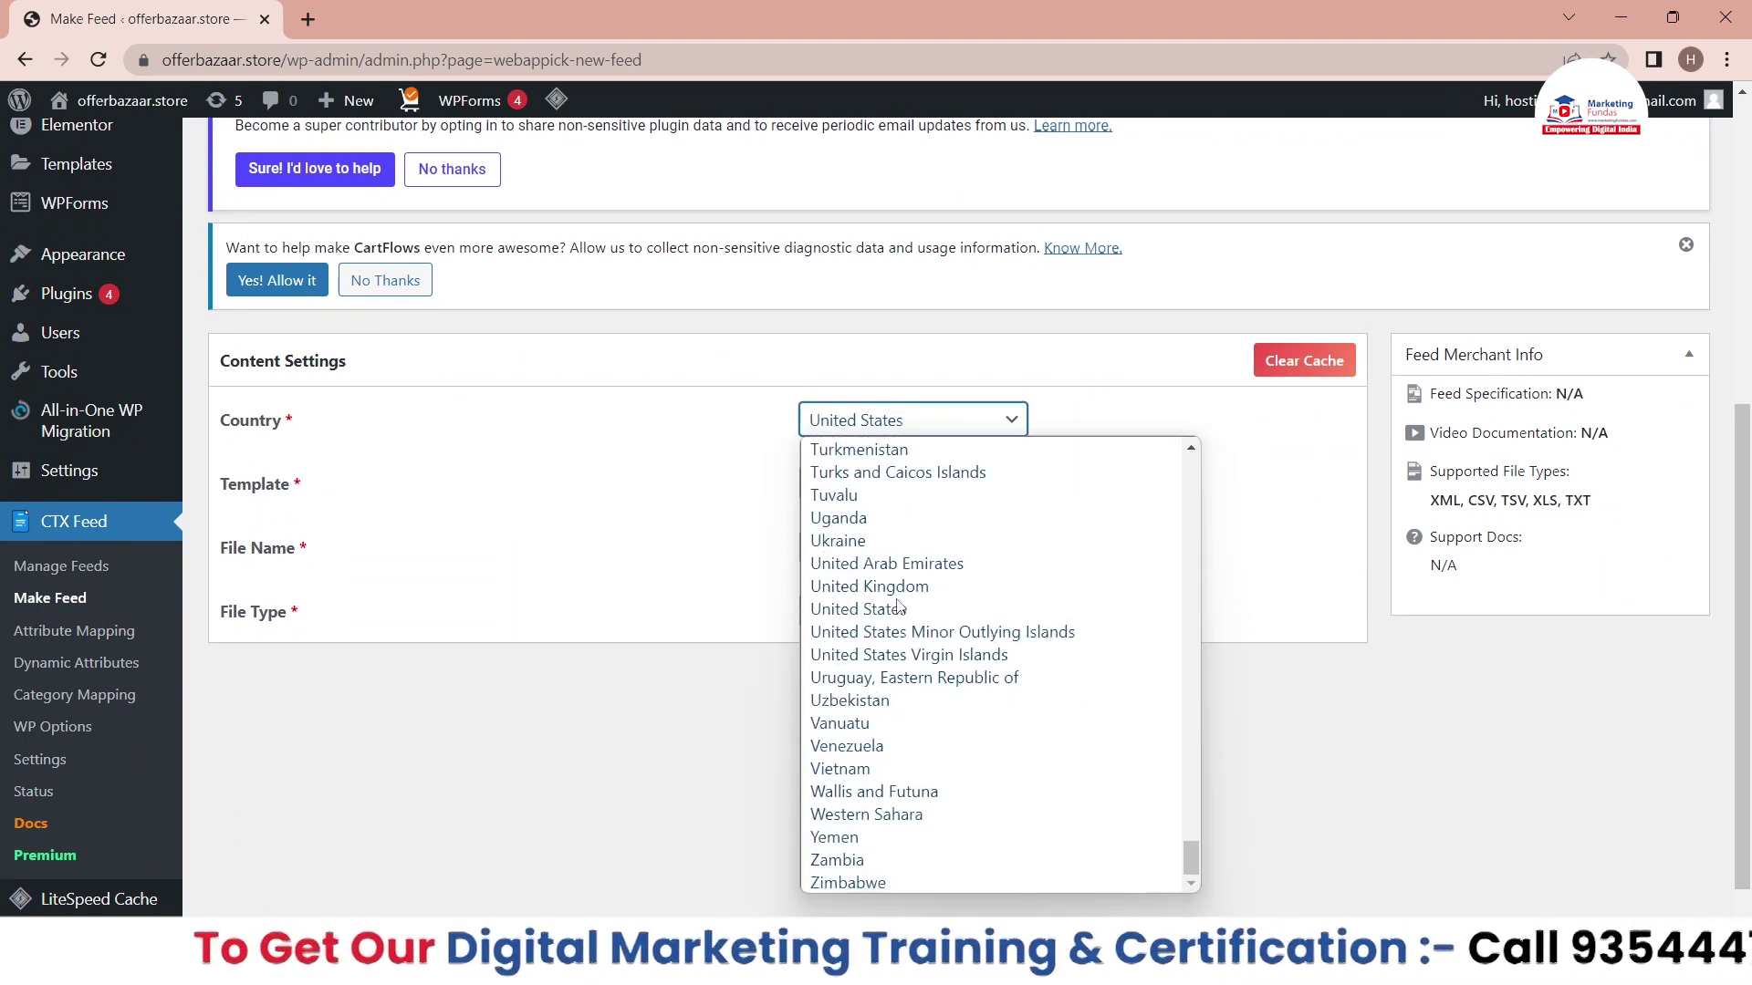
text(India)
click(815, 471)
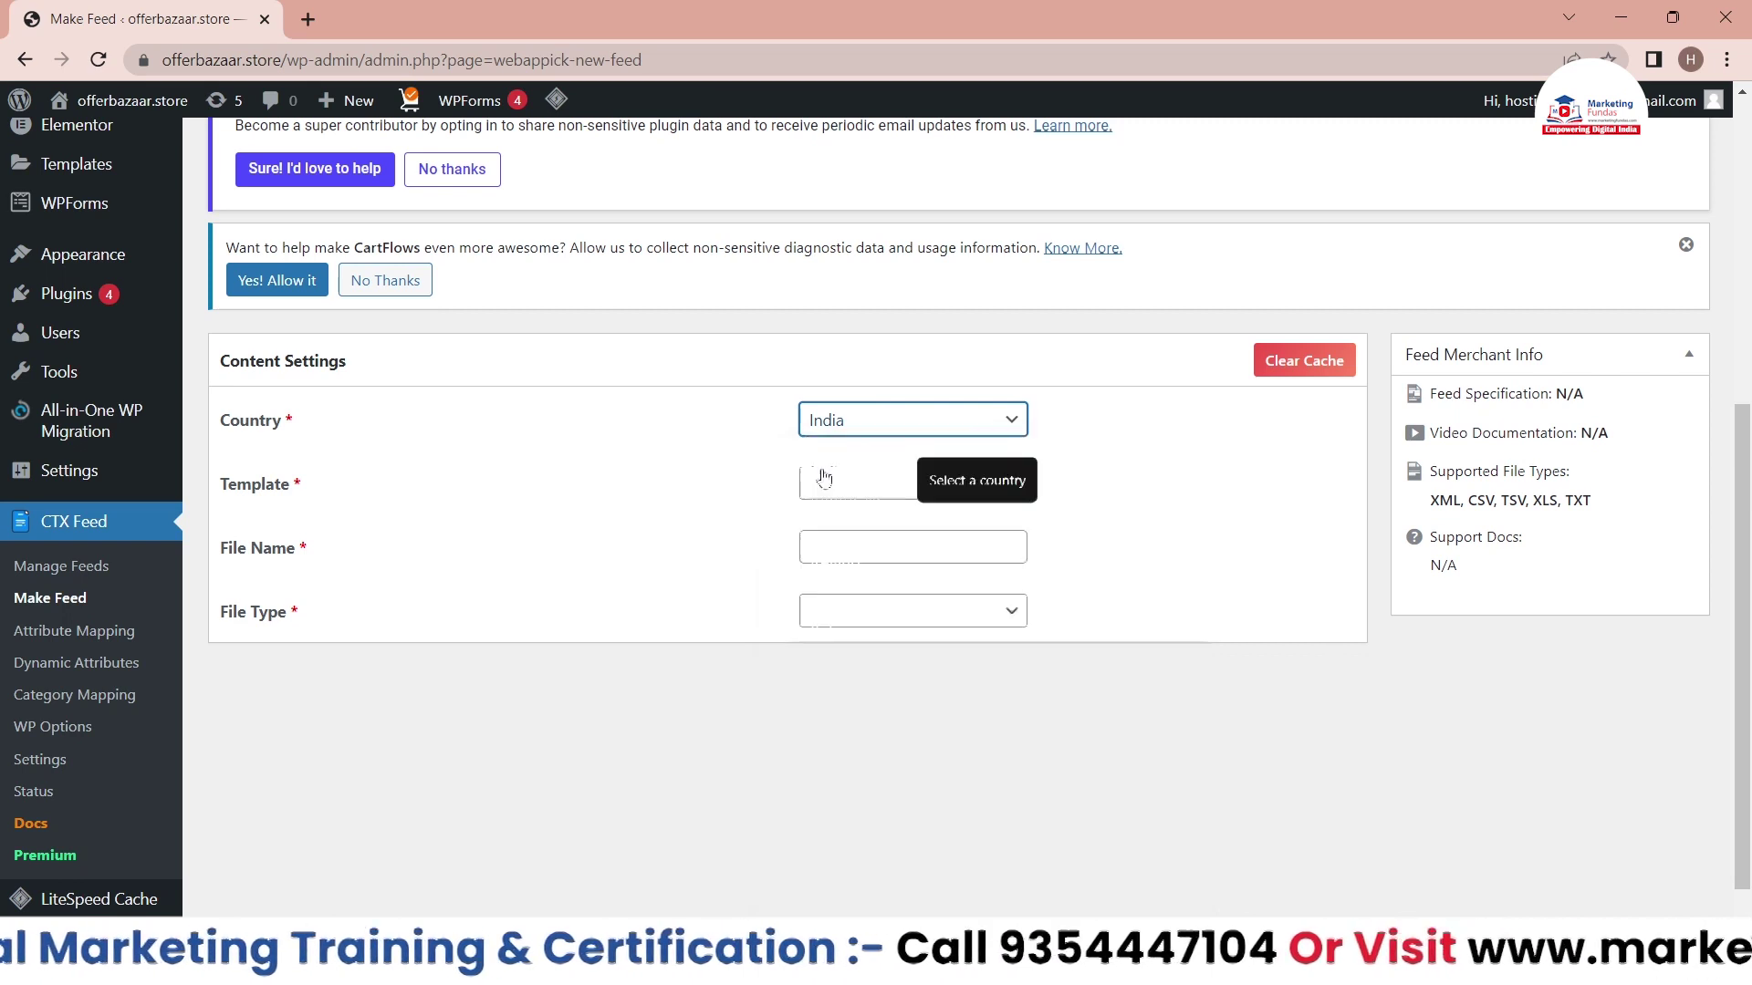
click(865, 500)
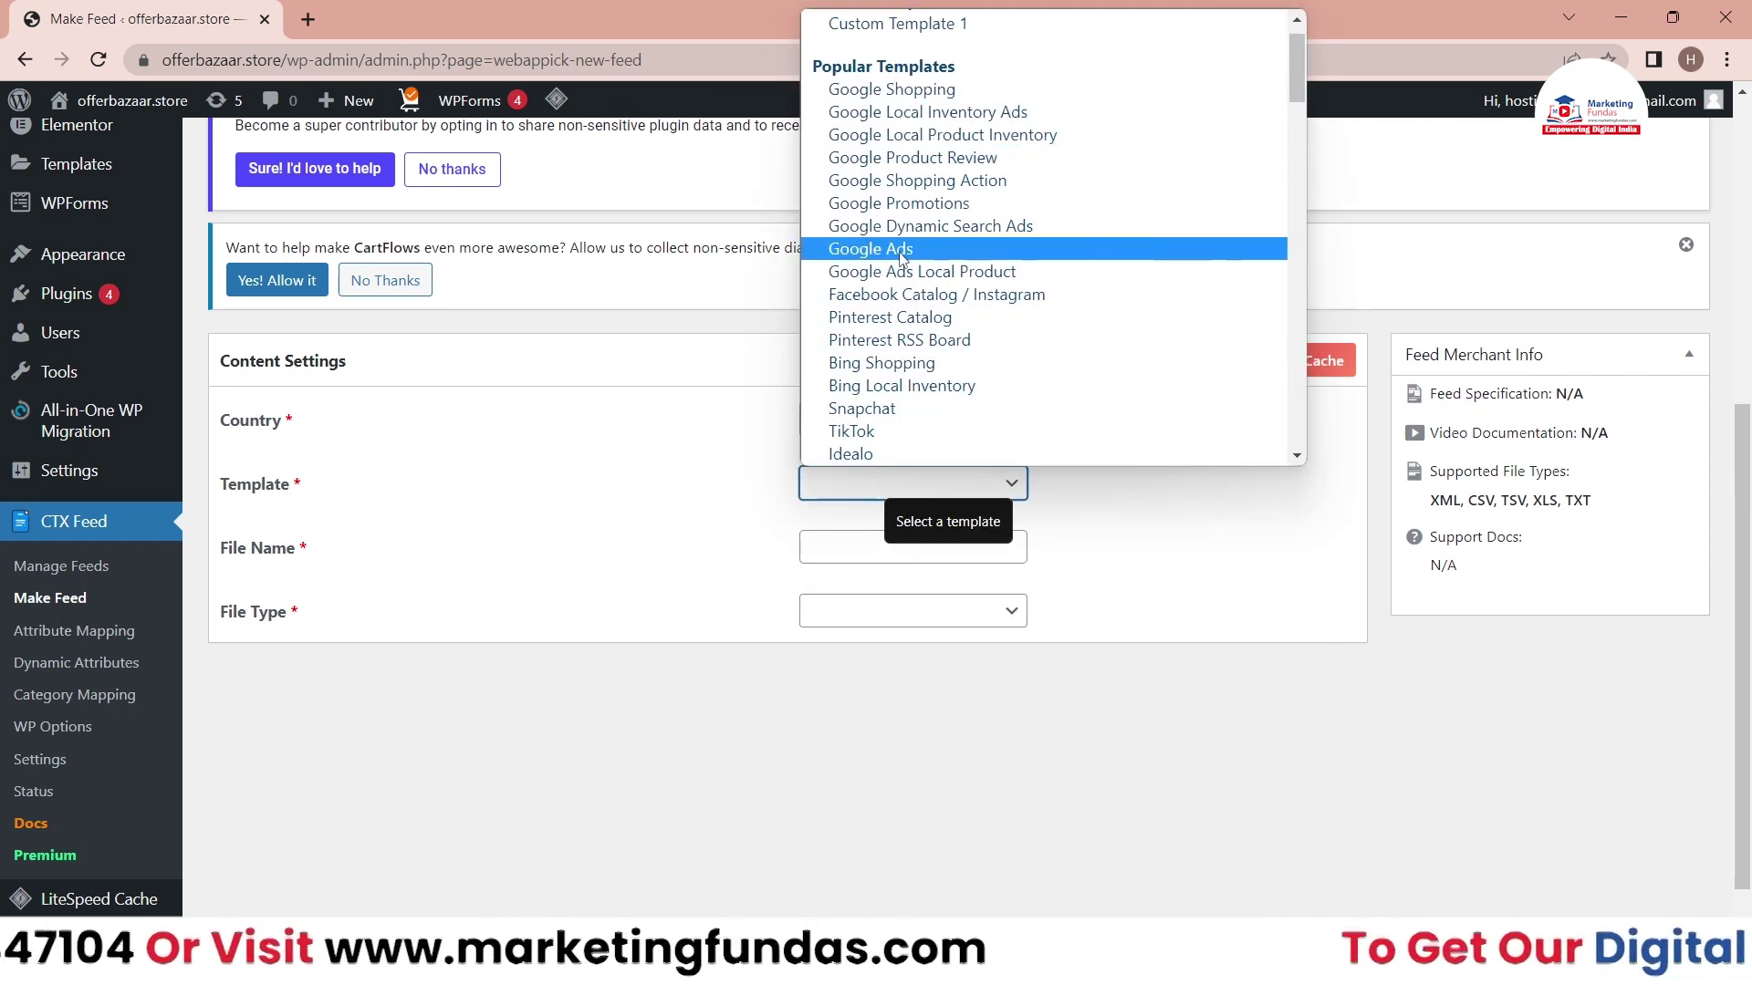
scroll(900, 248, down, 15)
scroll(901, 258, up, 15)
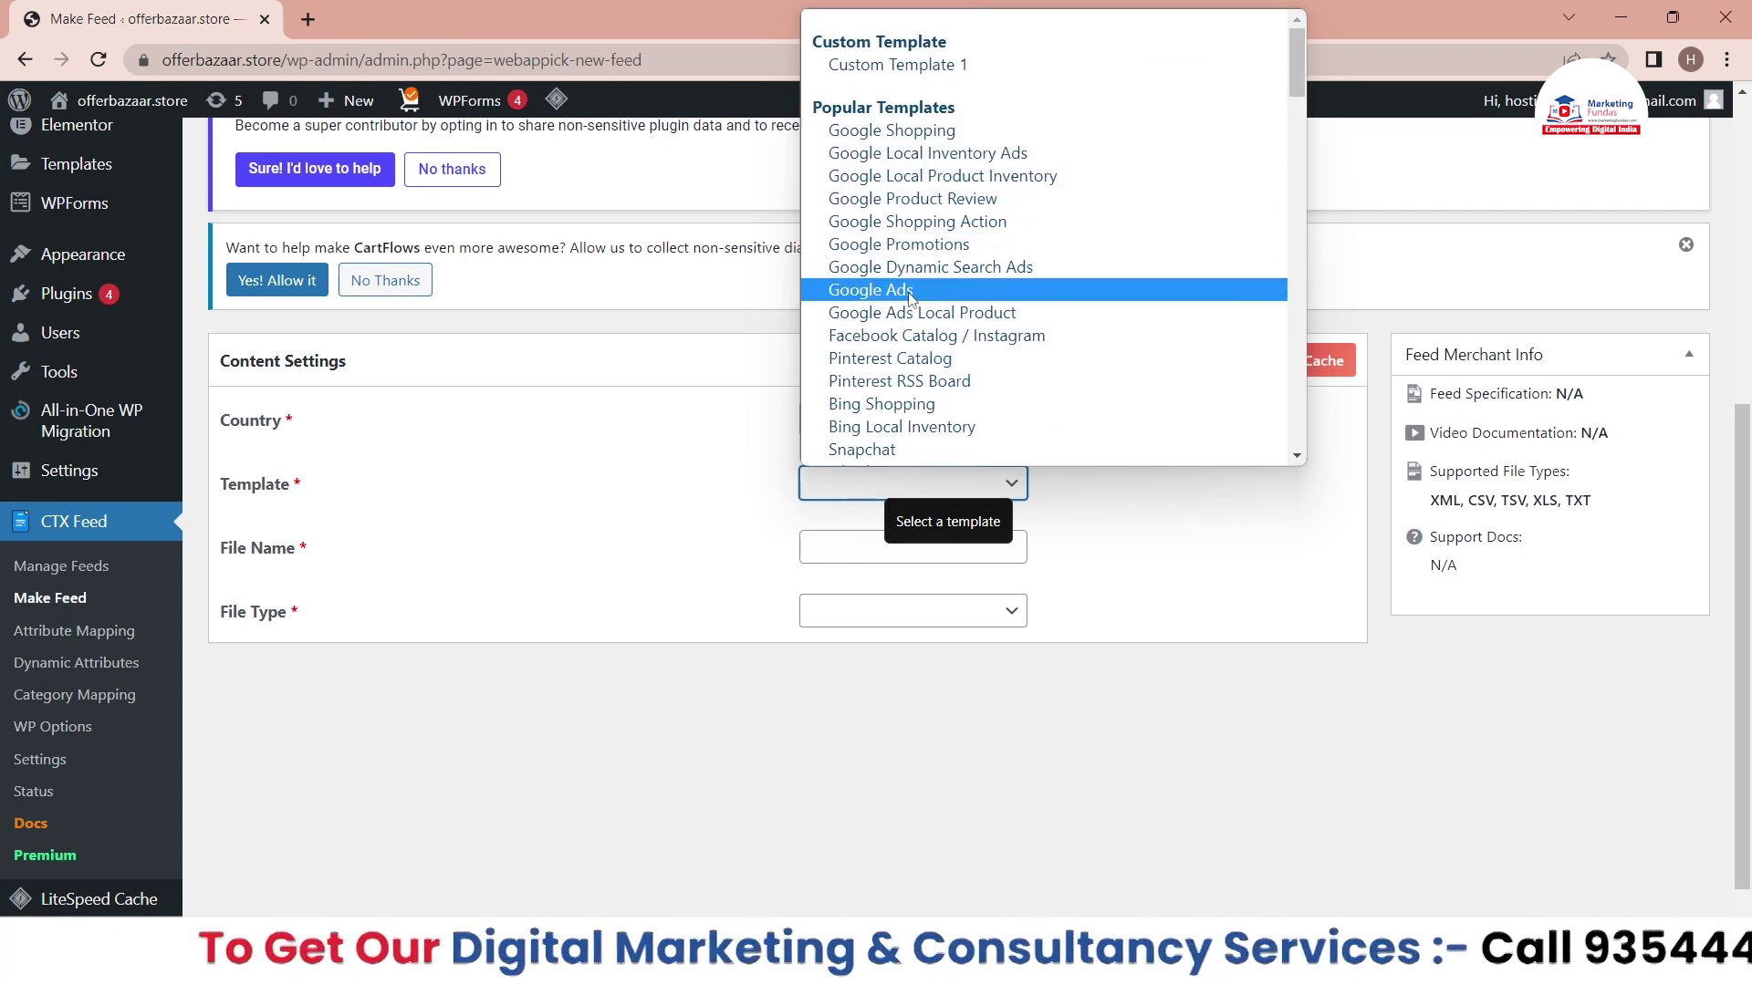
scroll(910, 292, down, 5)
scroll(910, 298, up, 5)
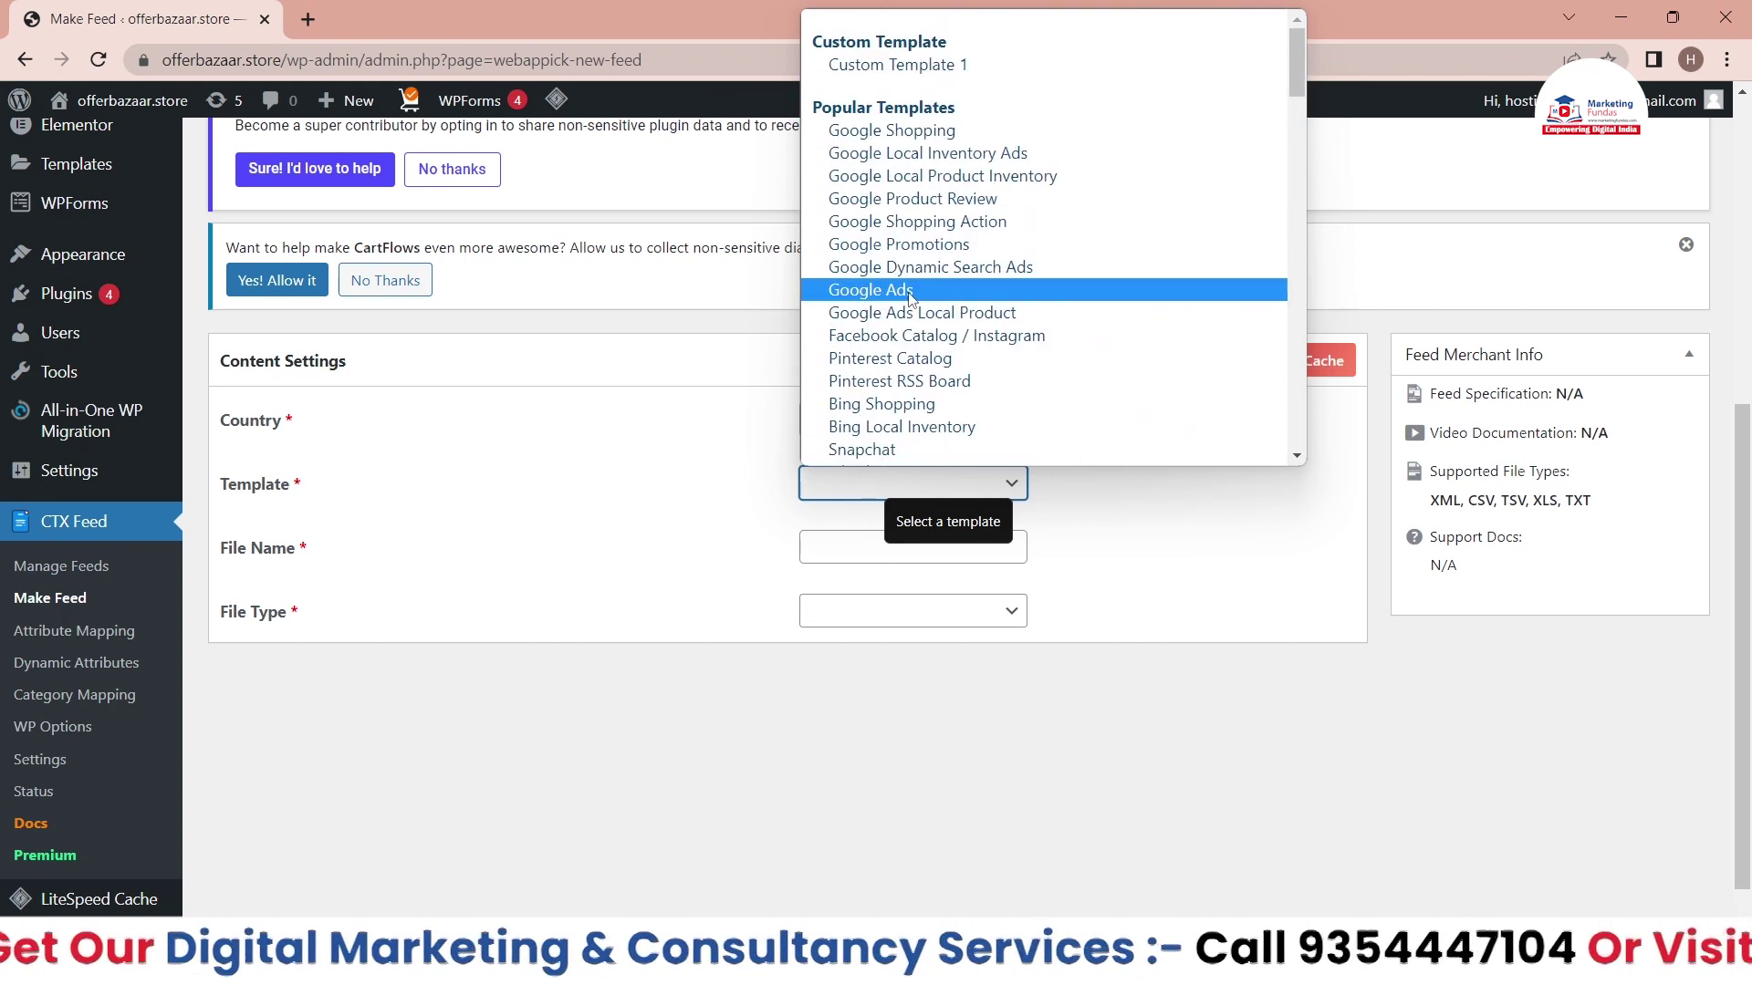
click(889, 132)
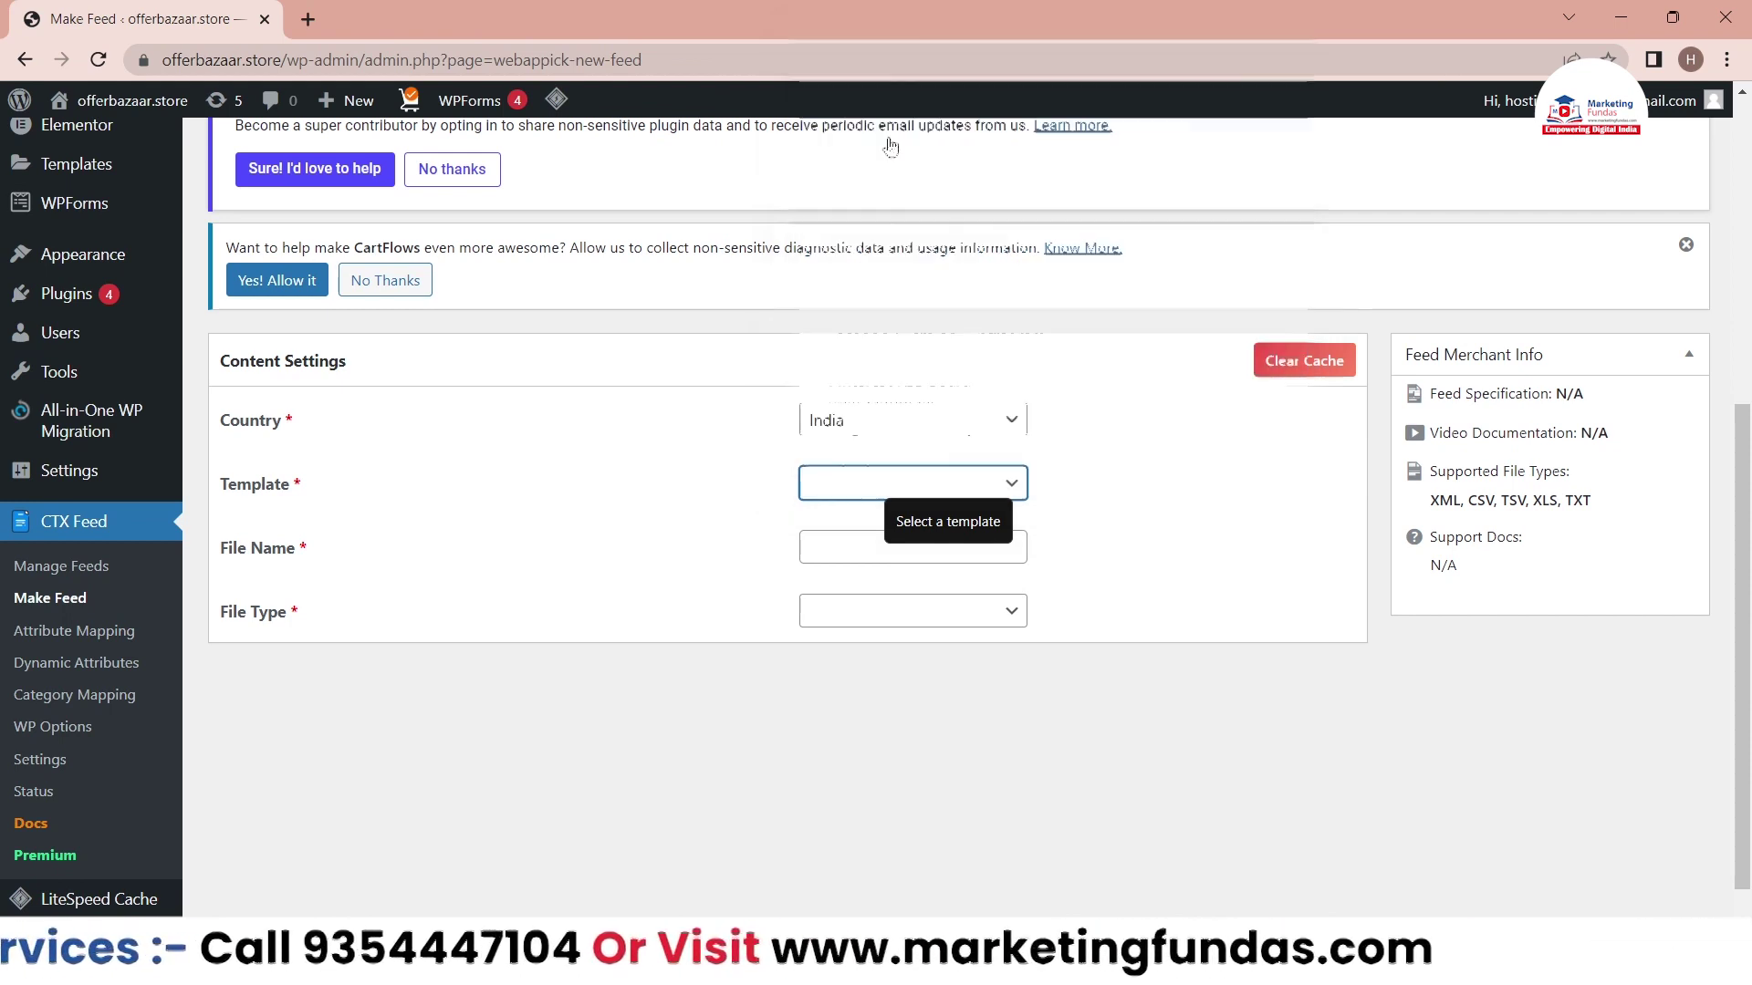
- Enter 'Merchent Center Product Feed' as the feed file name
click(845, 543)
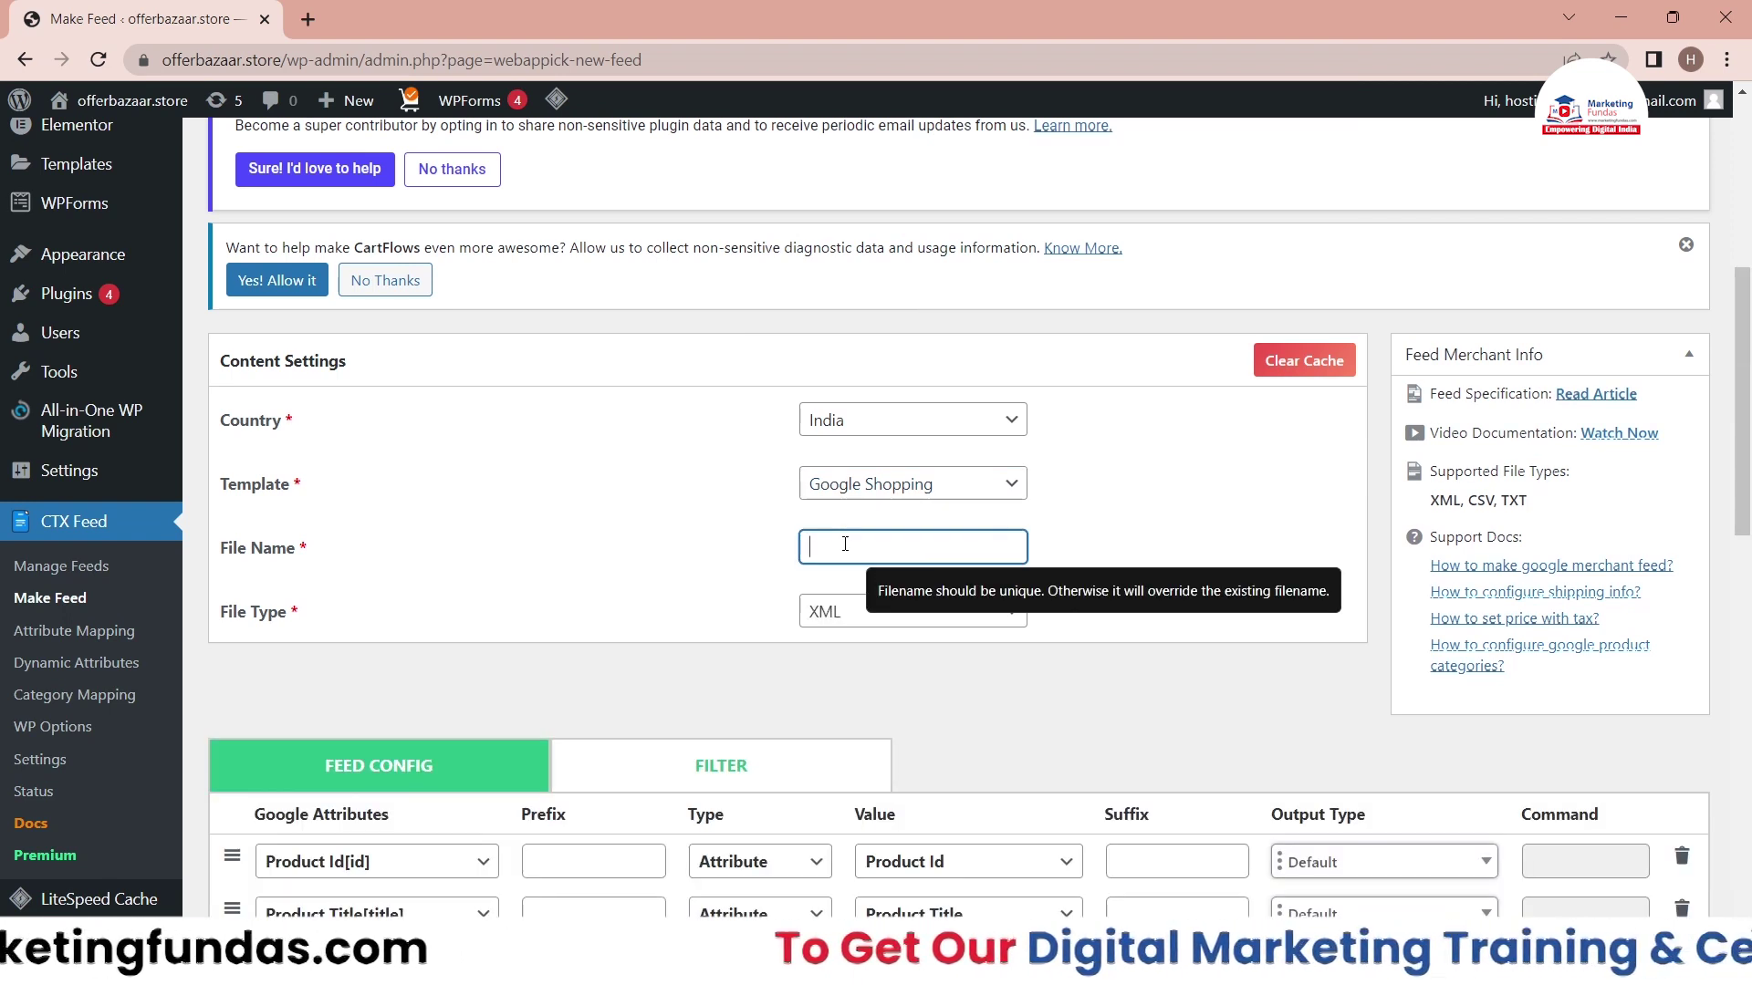
text(Me)
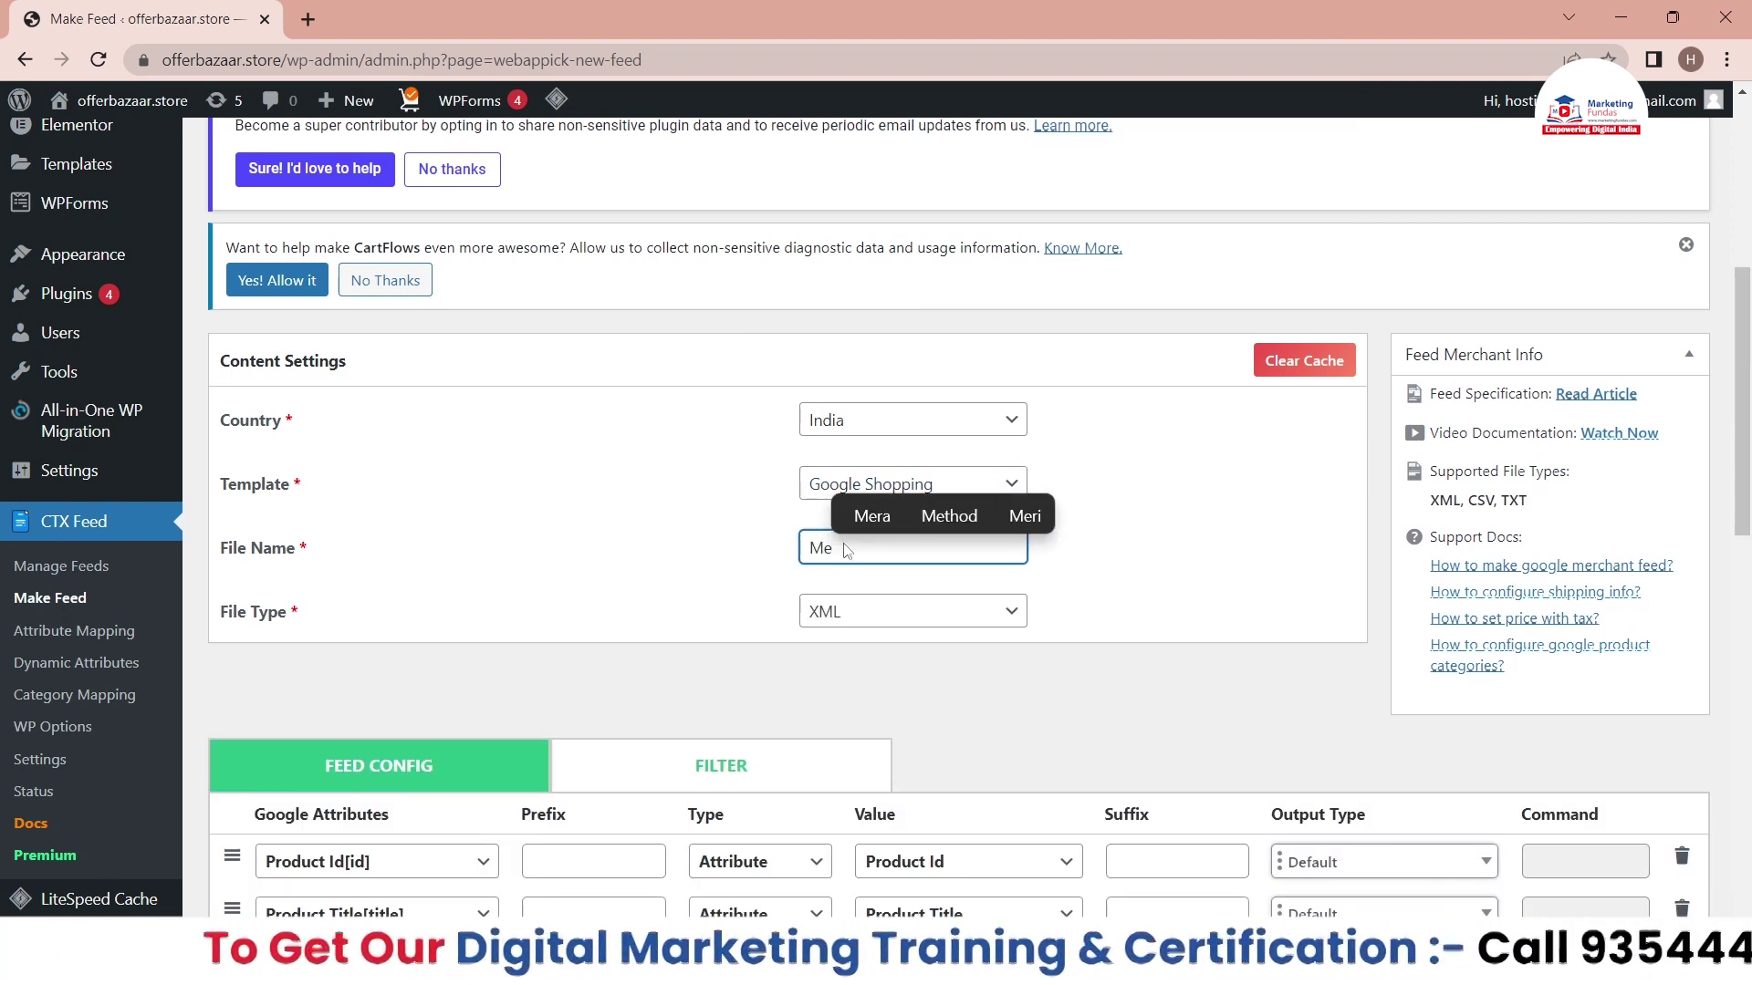
text(rchent S)
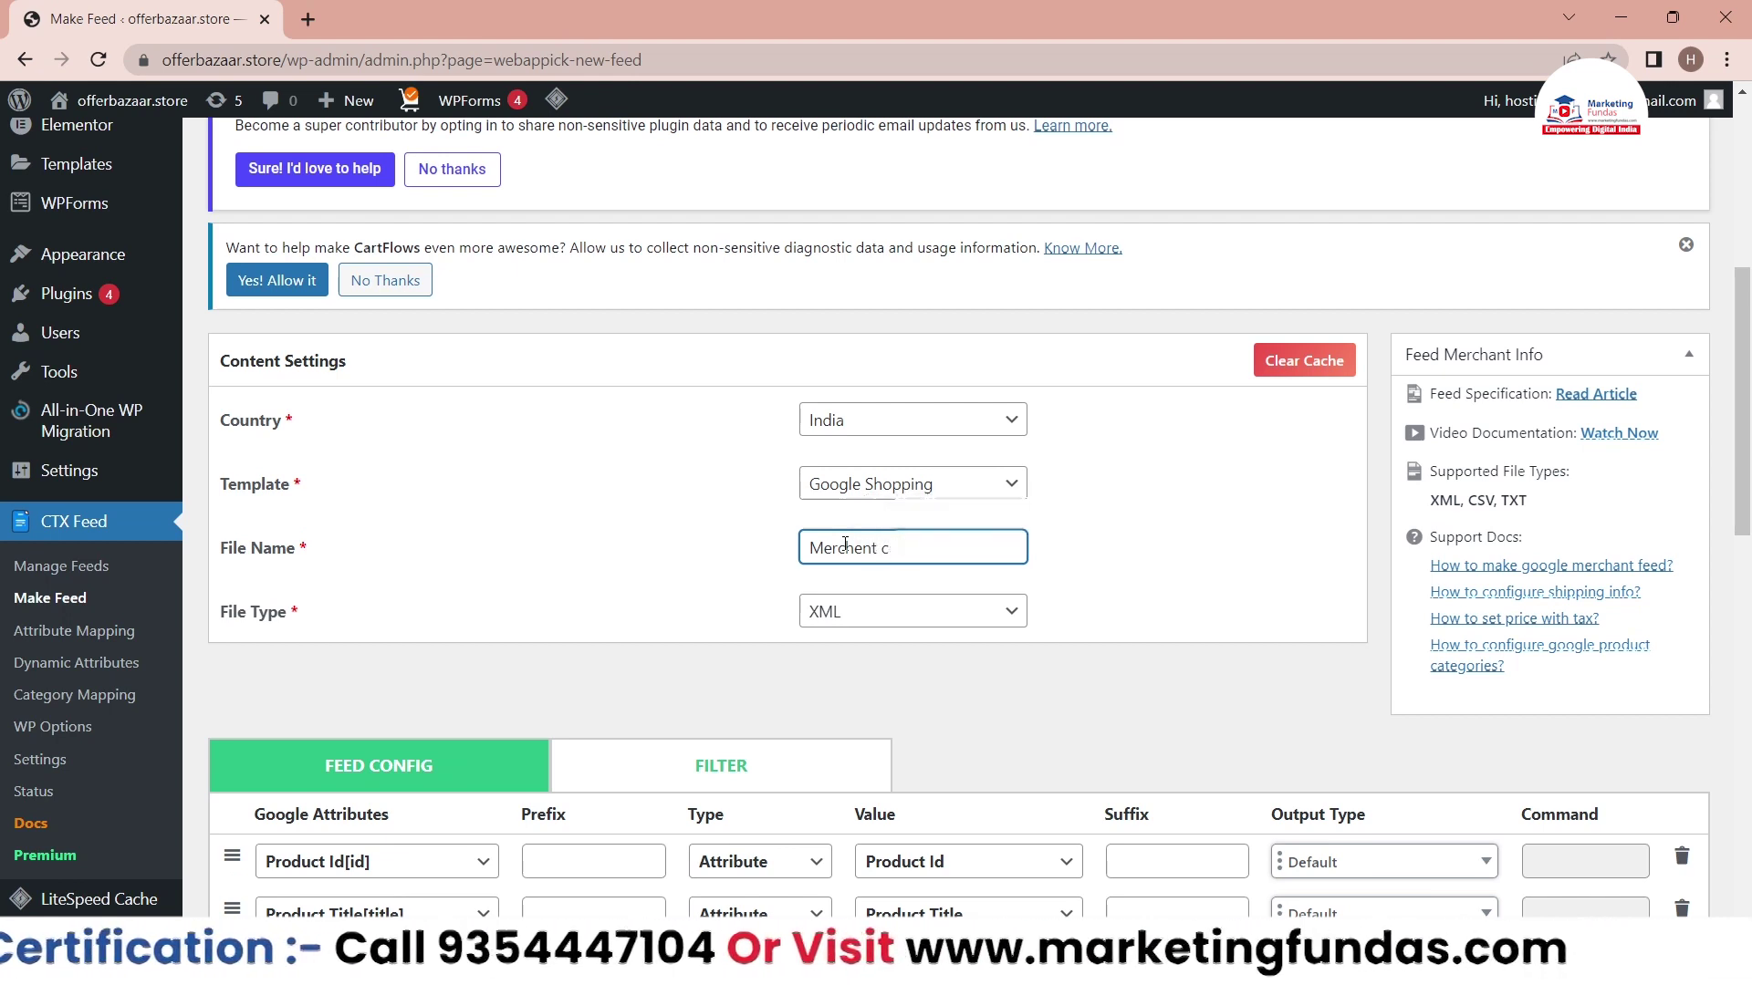
key(BackSpace)
text(Cet)
key(BackSpace)
text(nte)
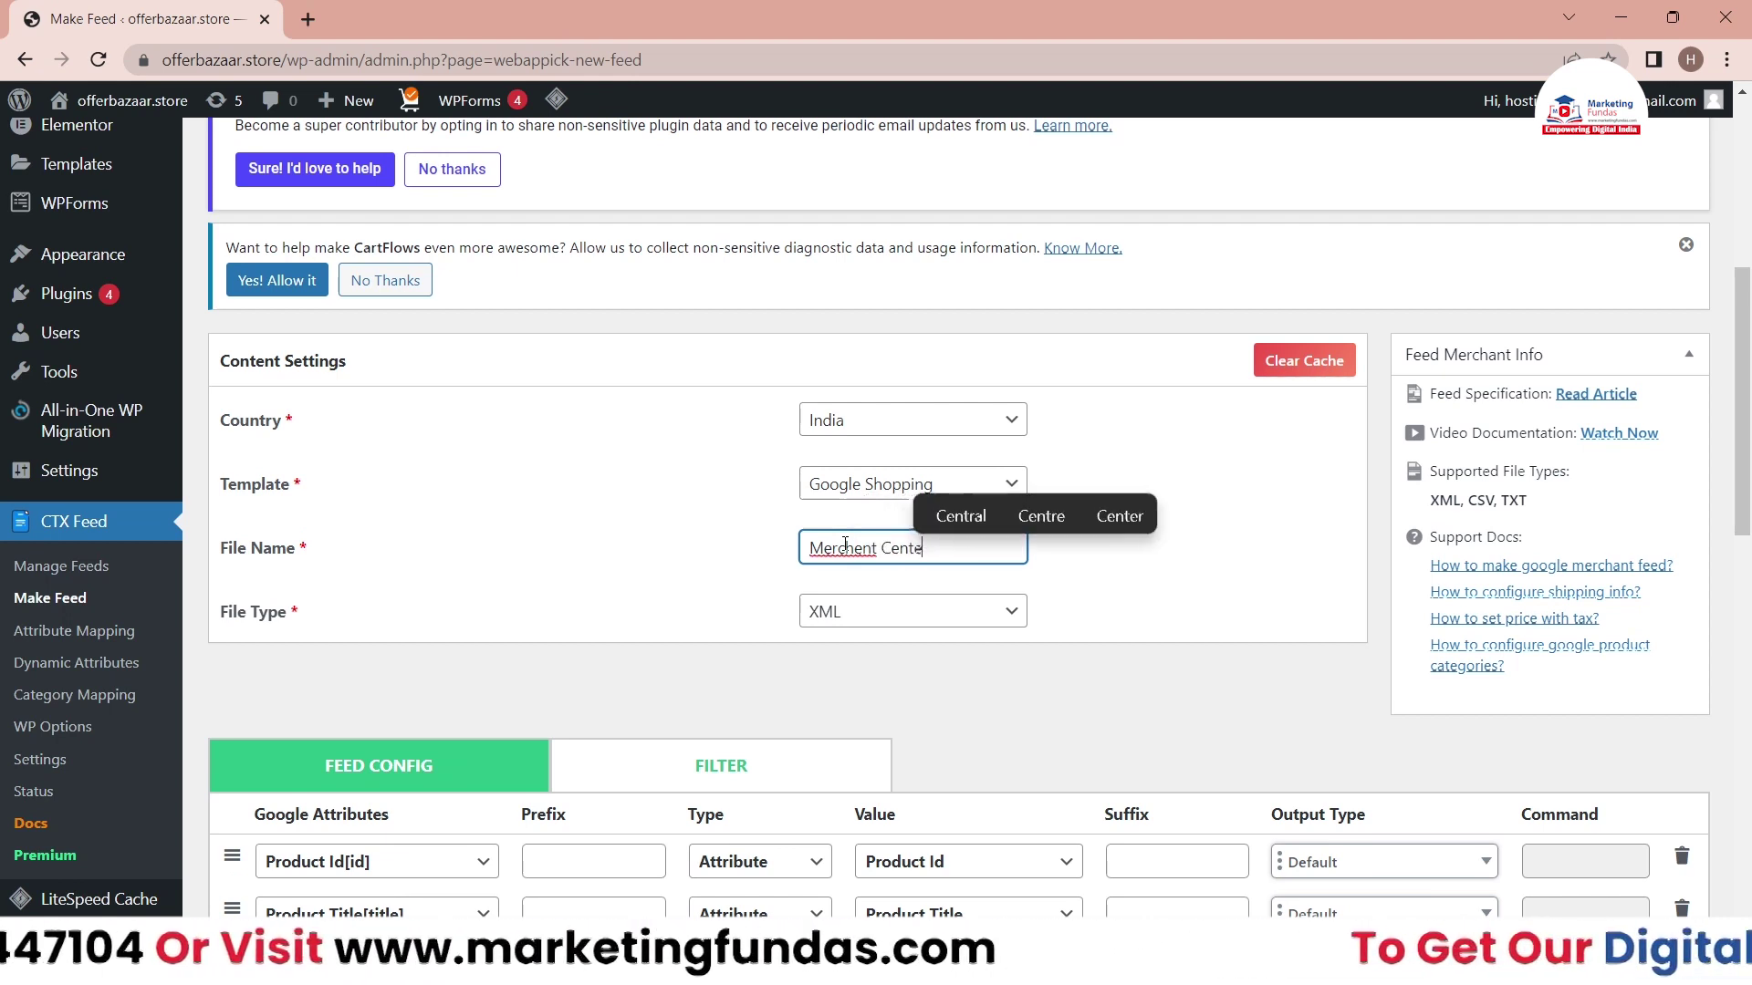
text(r Prodc)
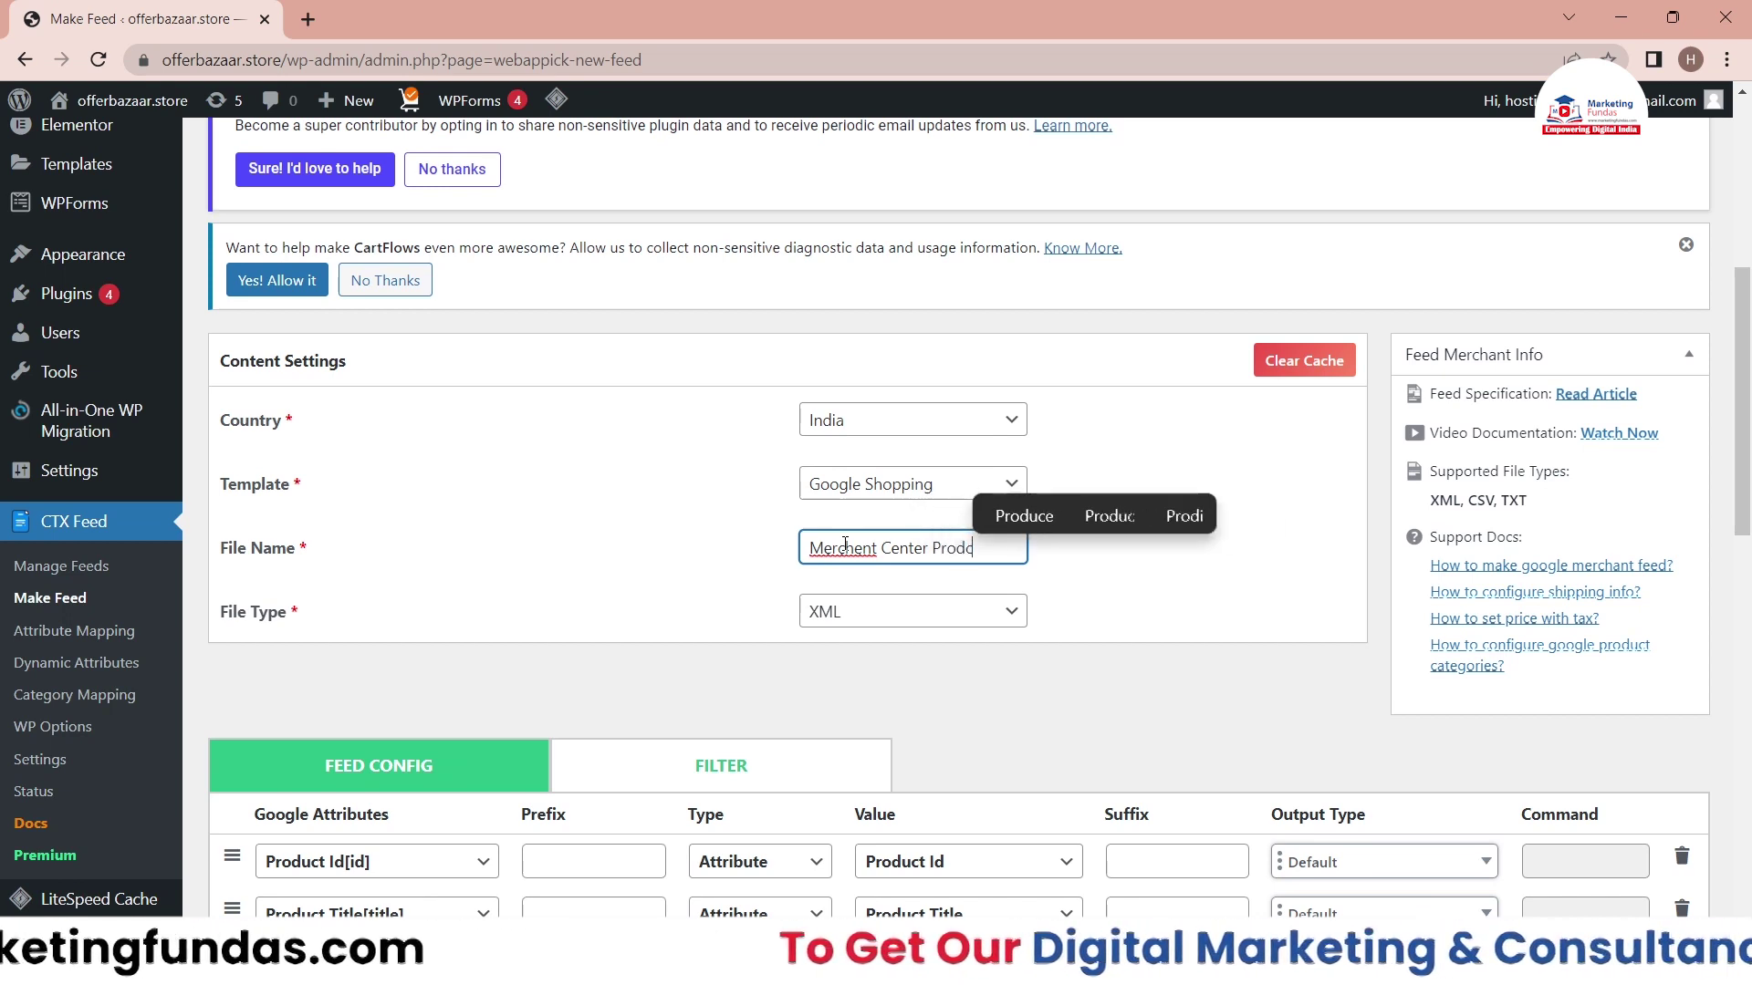
key(BackSpace)
text(u)
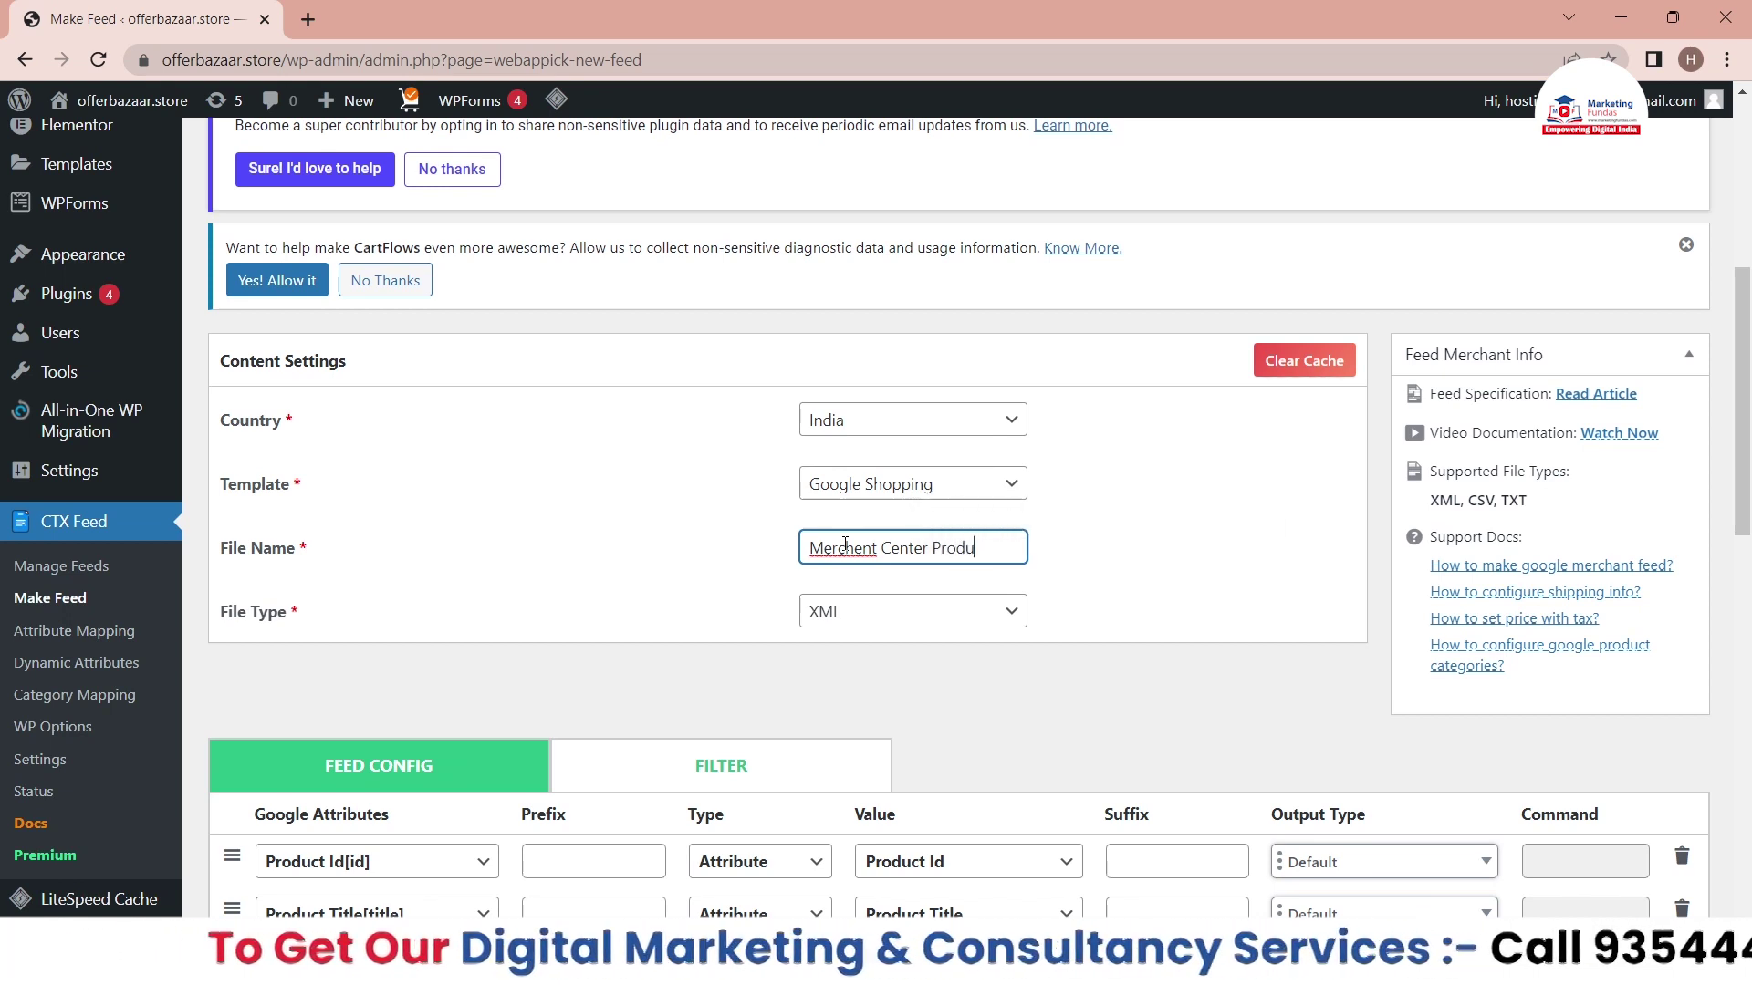
text(ct Feed)
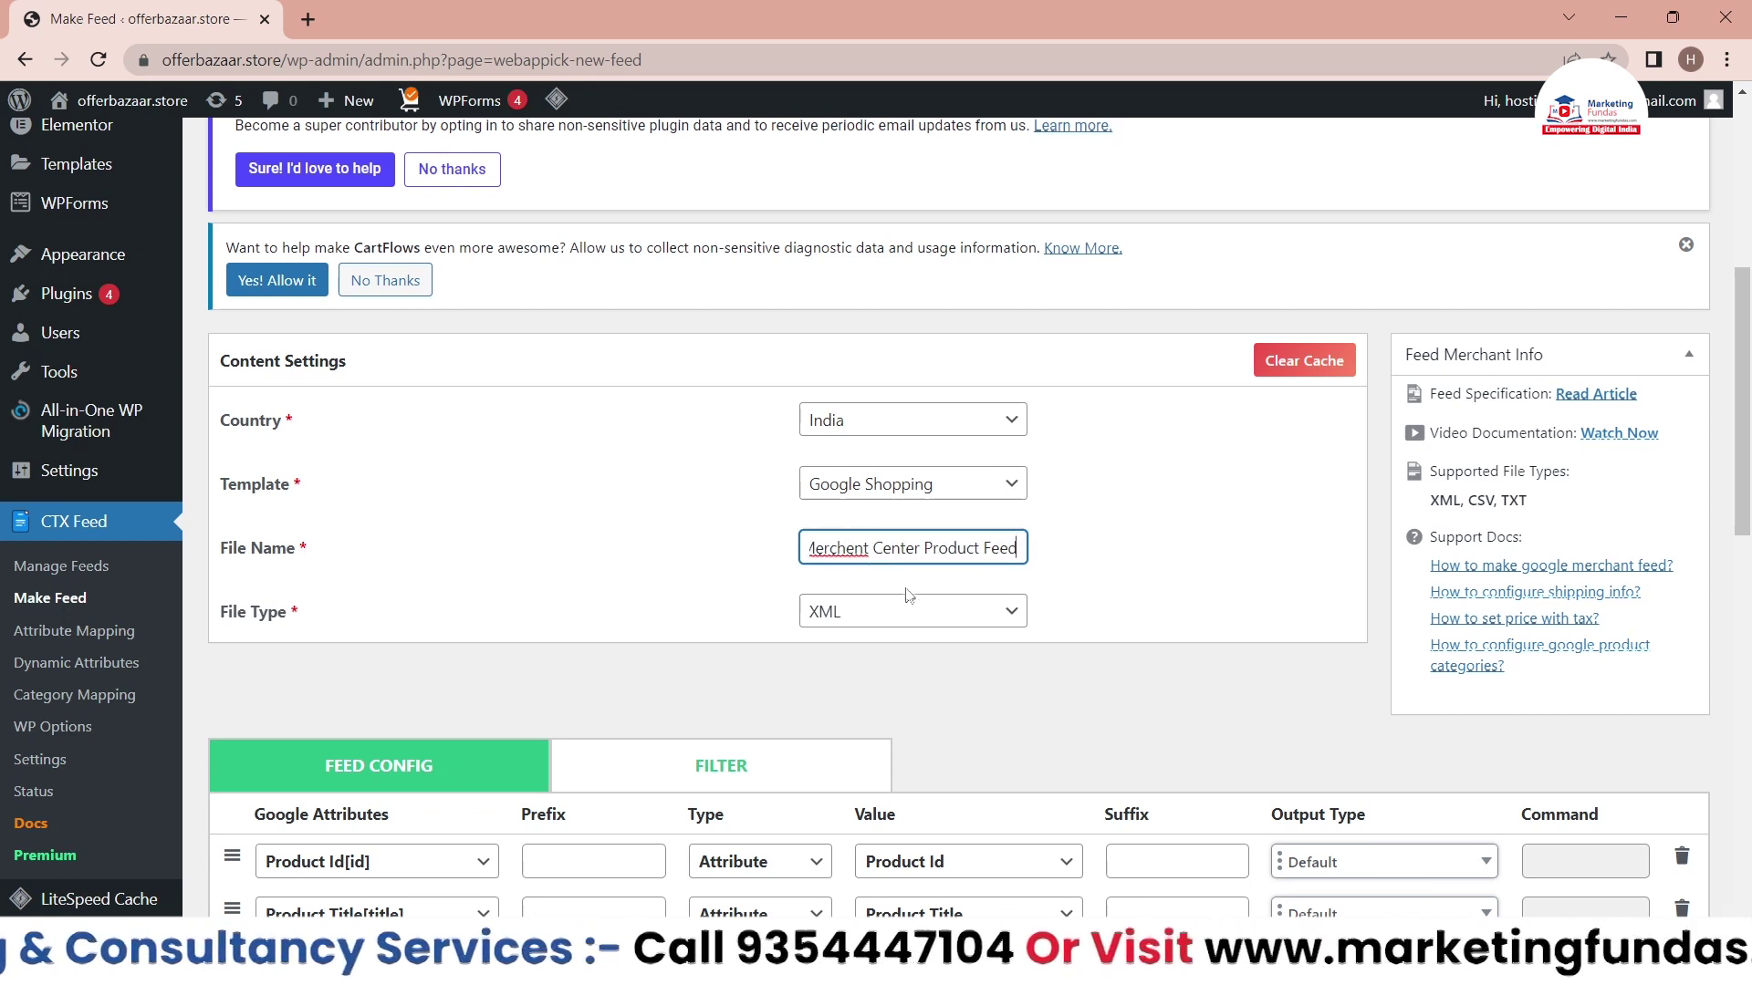
- Fix the name to 'Merchant Center Product Feed' via spell-check and set file type CSV
right_click(818, 546)
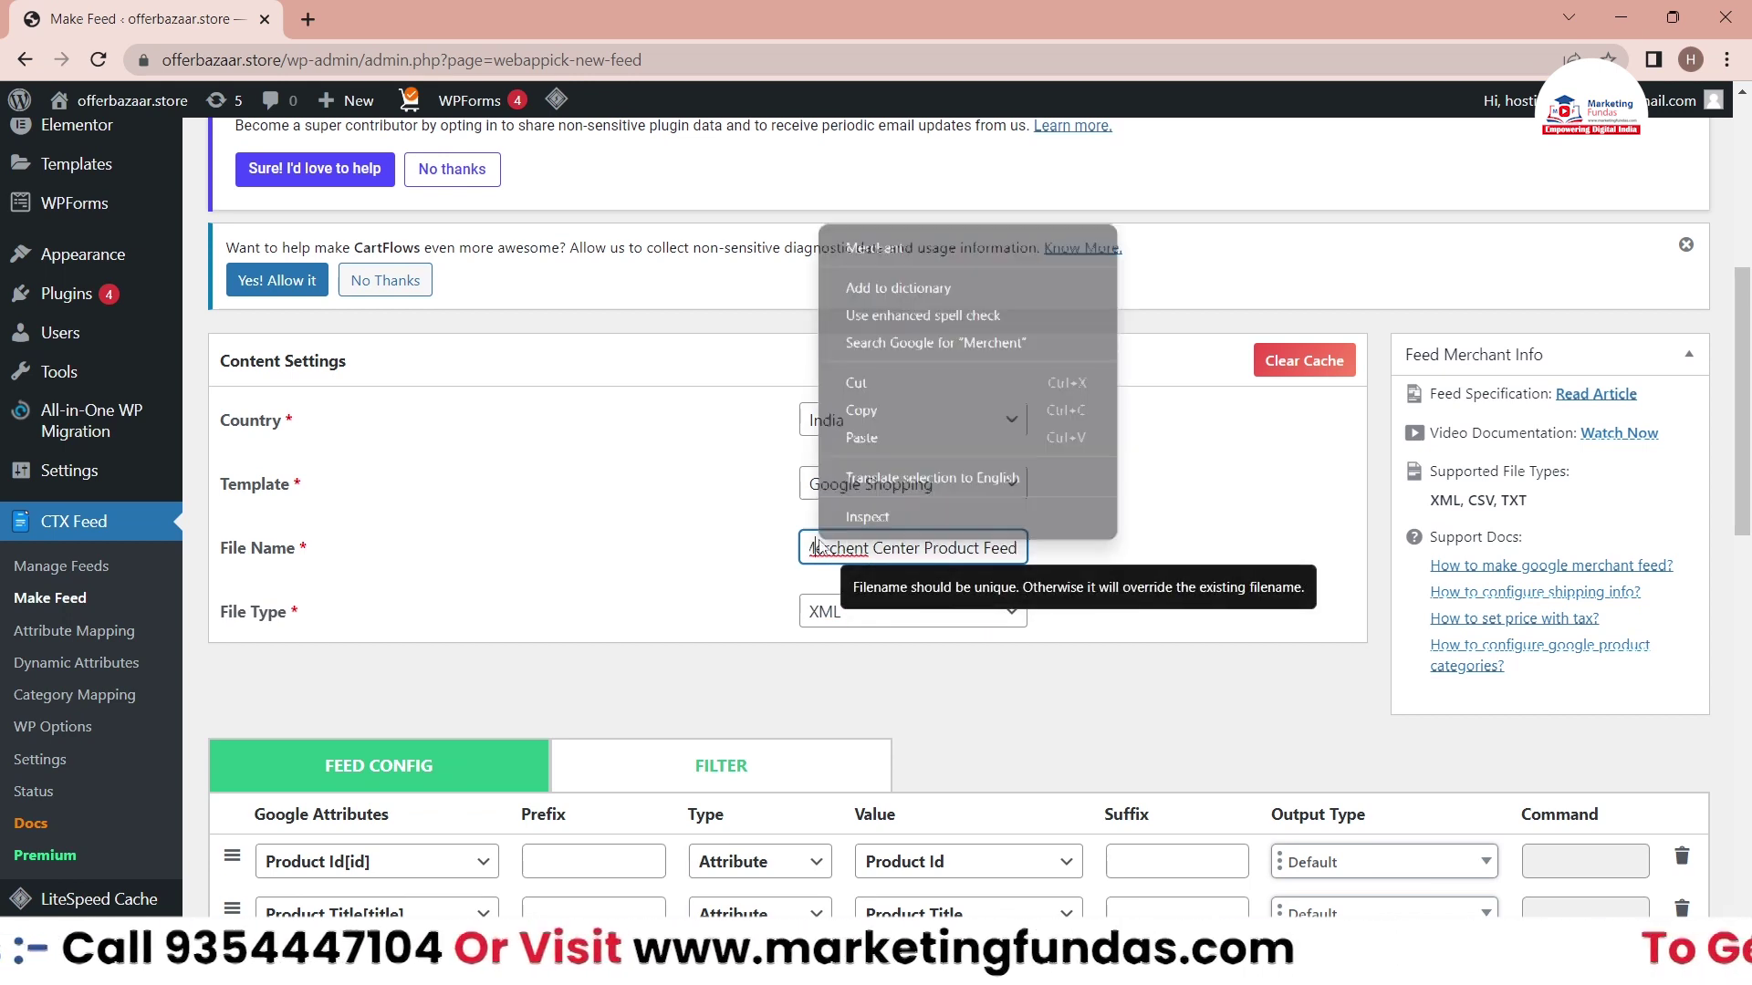
click(871, 256)
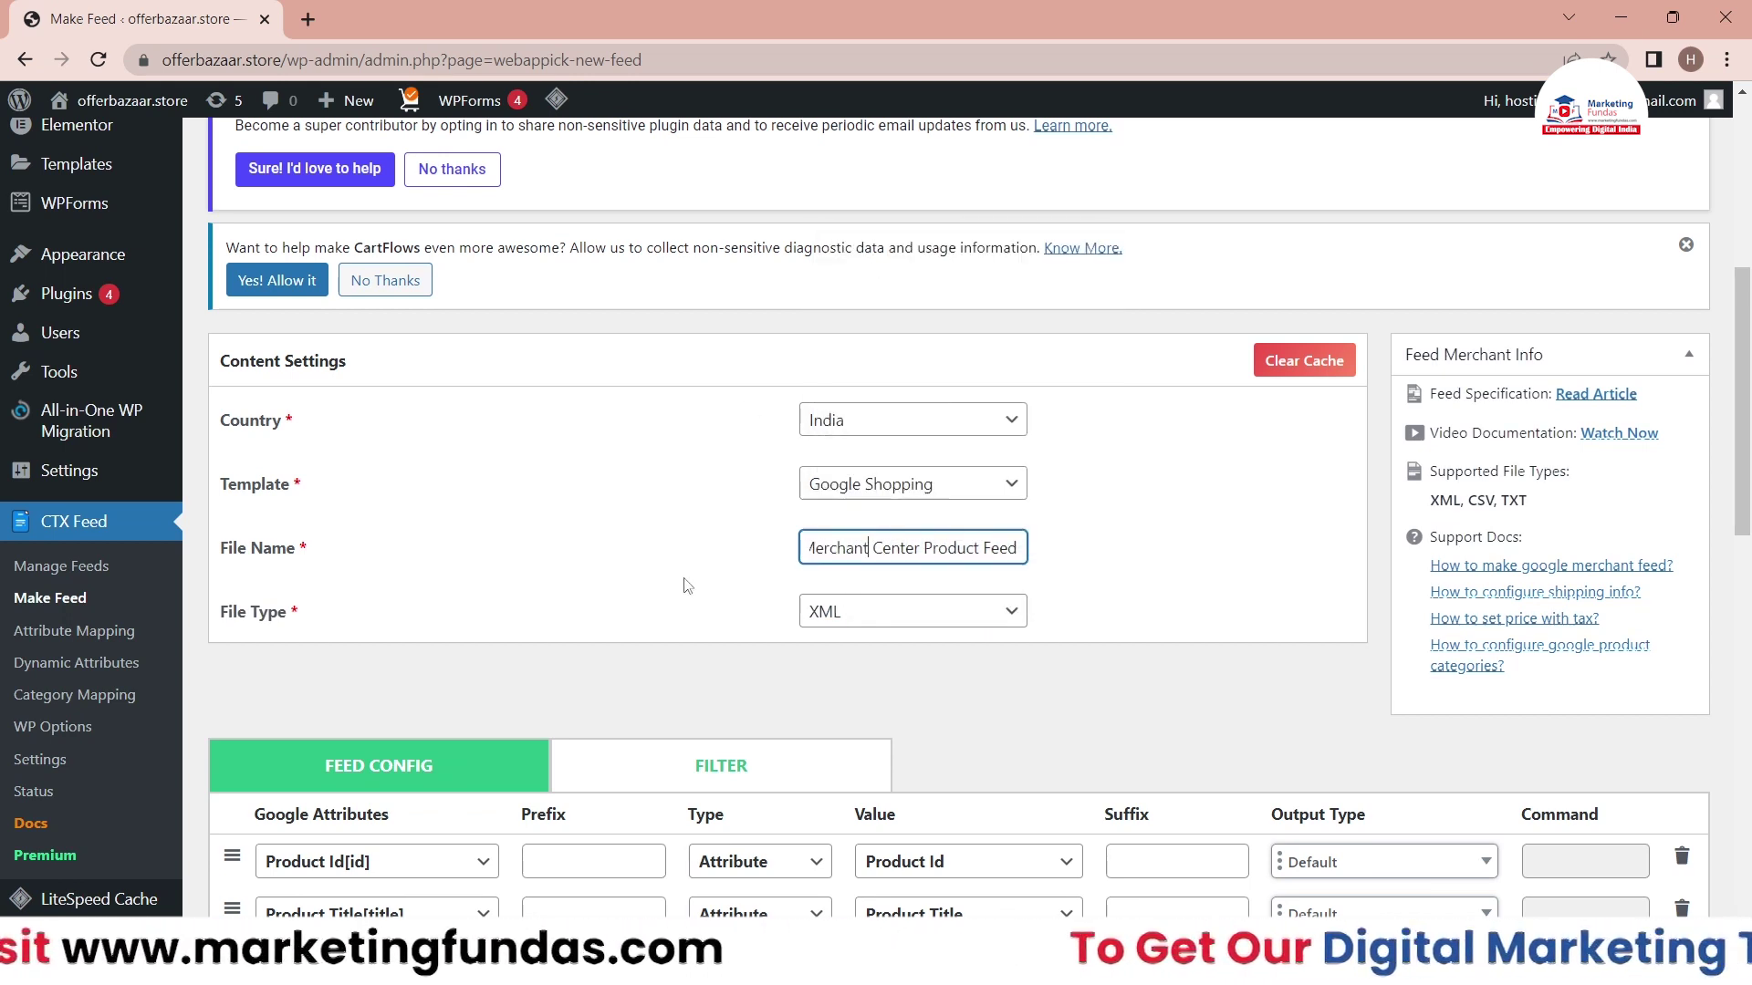
click(898, 612)
click(848, 683)
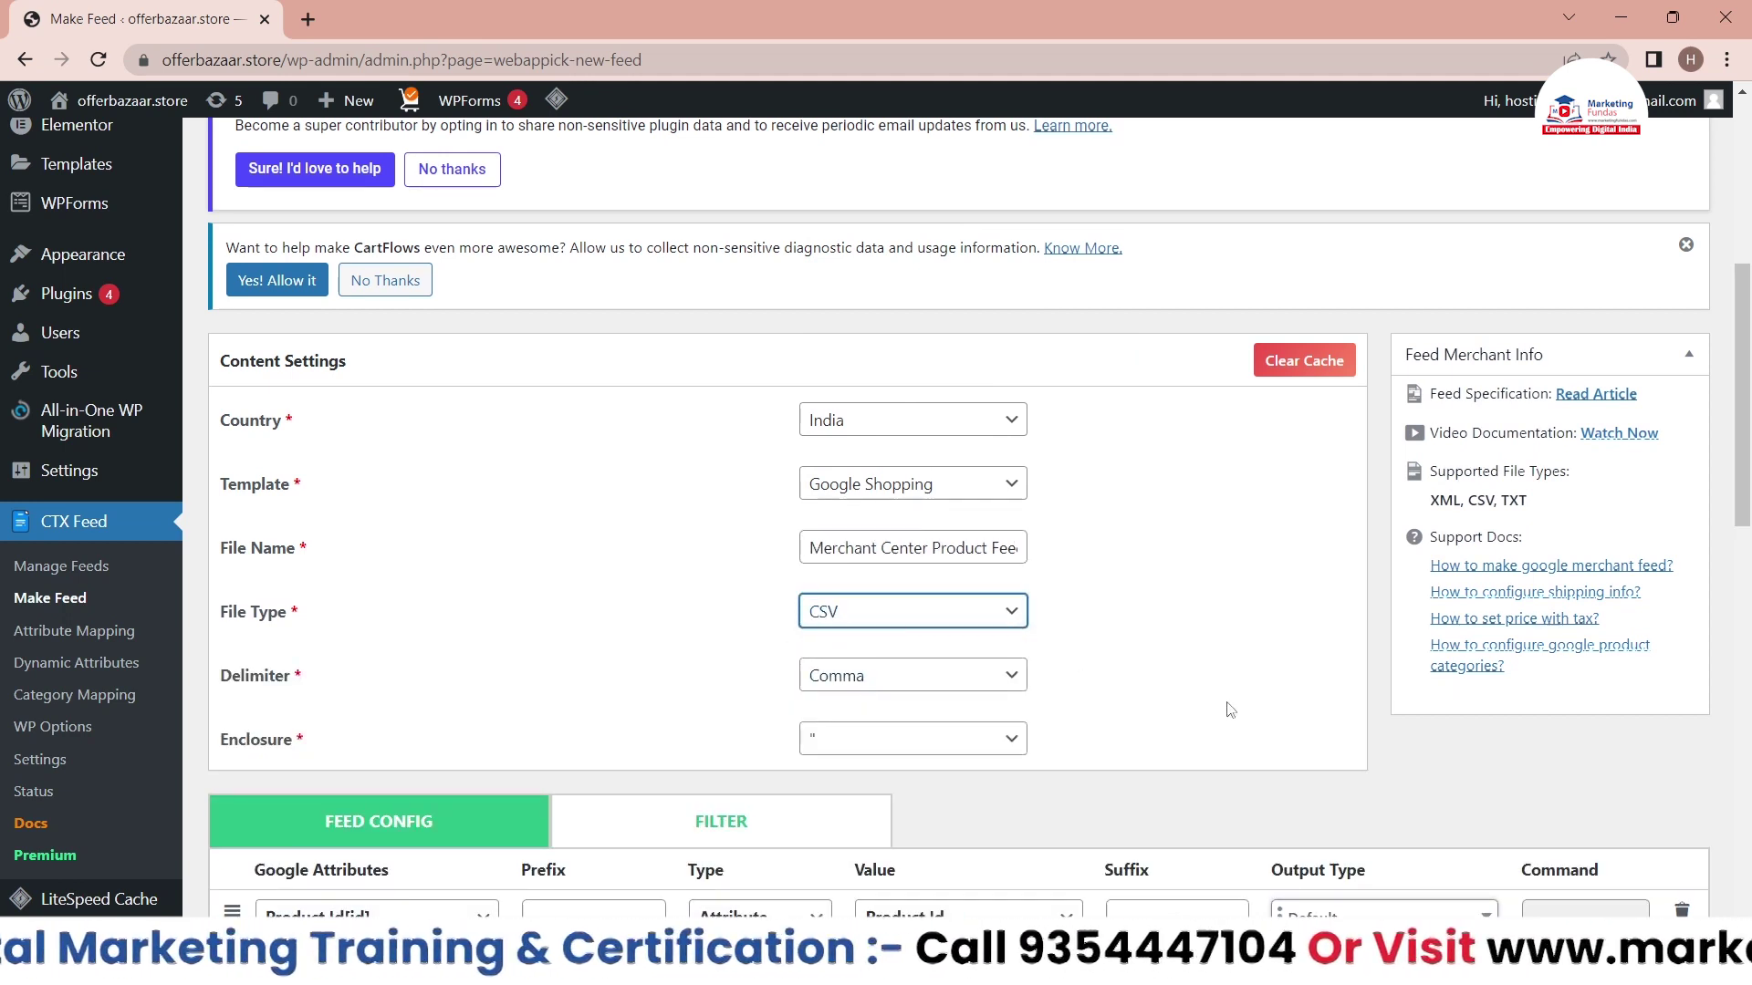
- Scroll through the Feed Config attribute rows down to Google Product Category
scroll(1230, 710, down, 2)
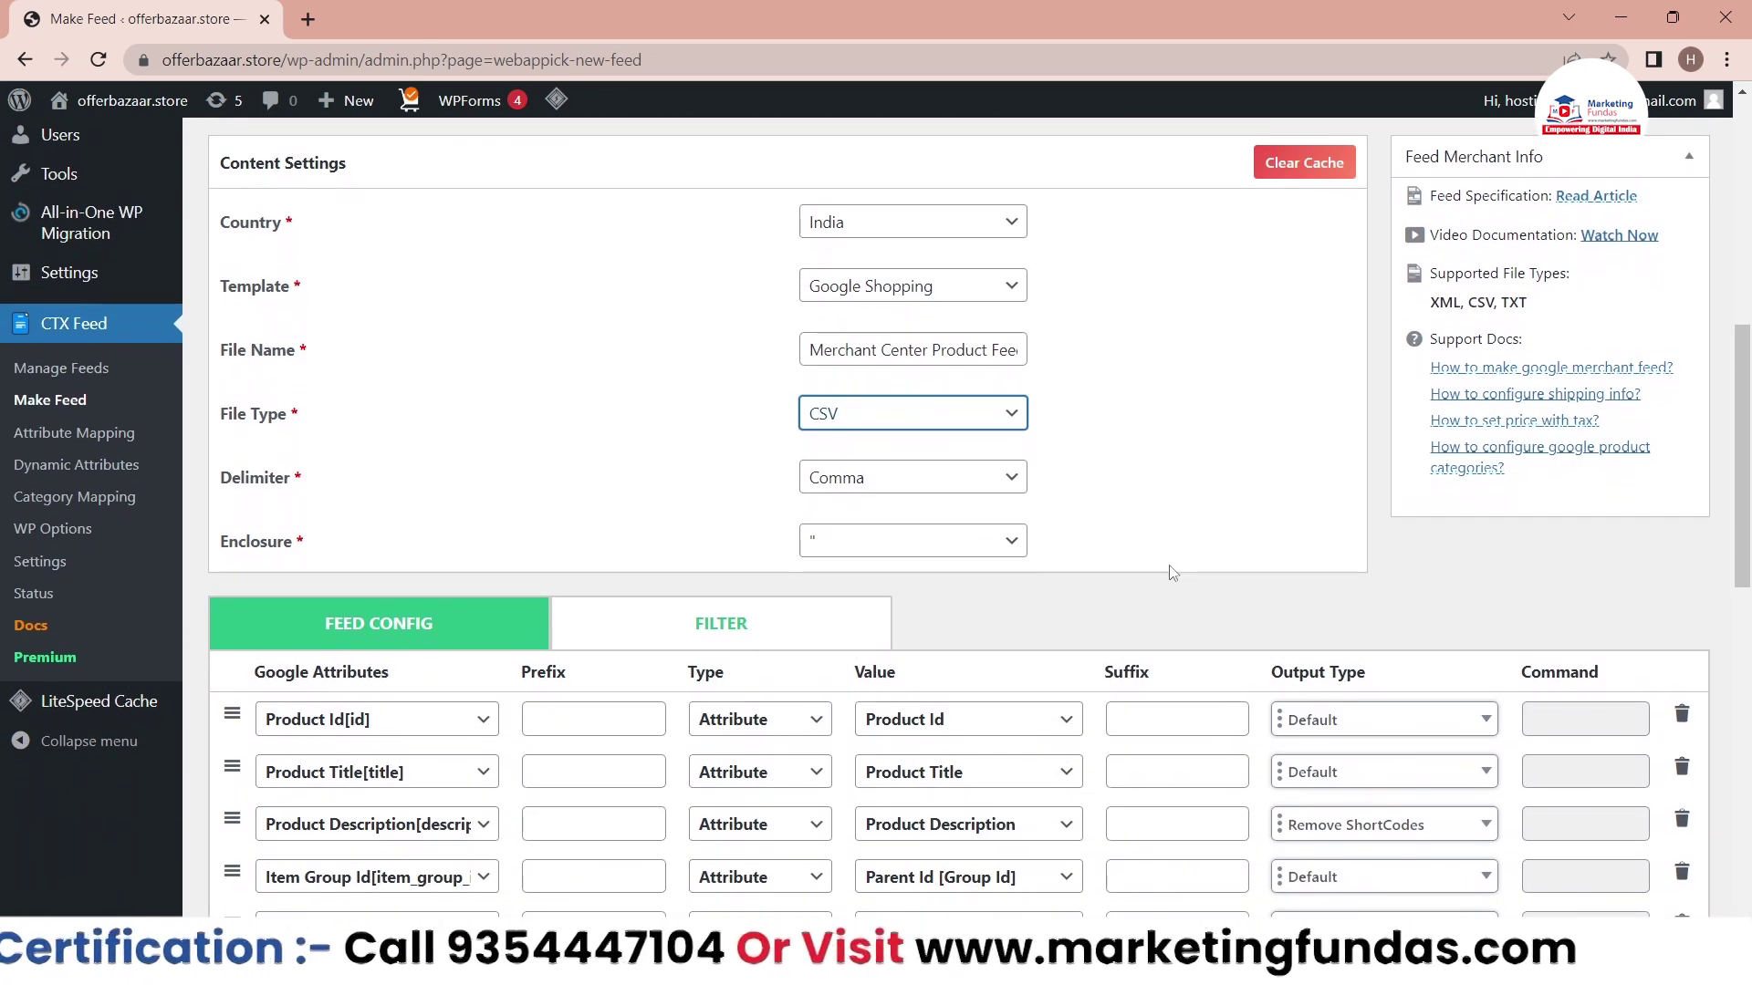
scroll(1170, 572, down, 3)
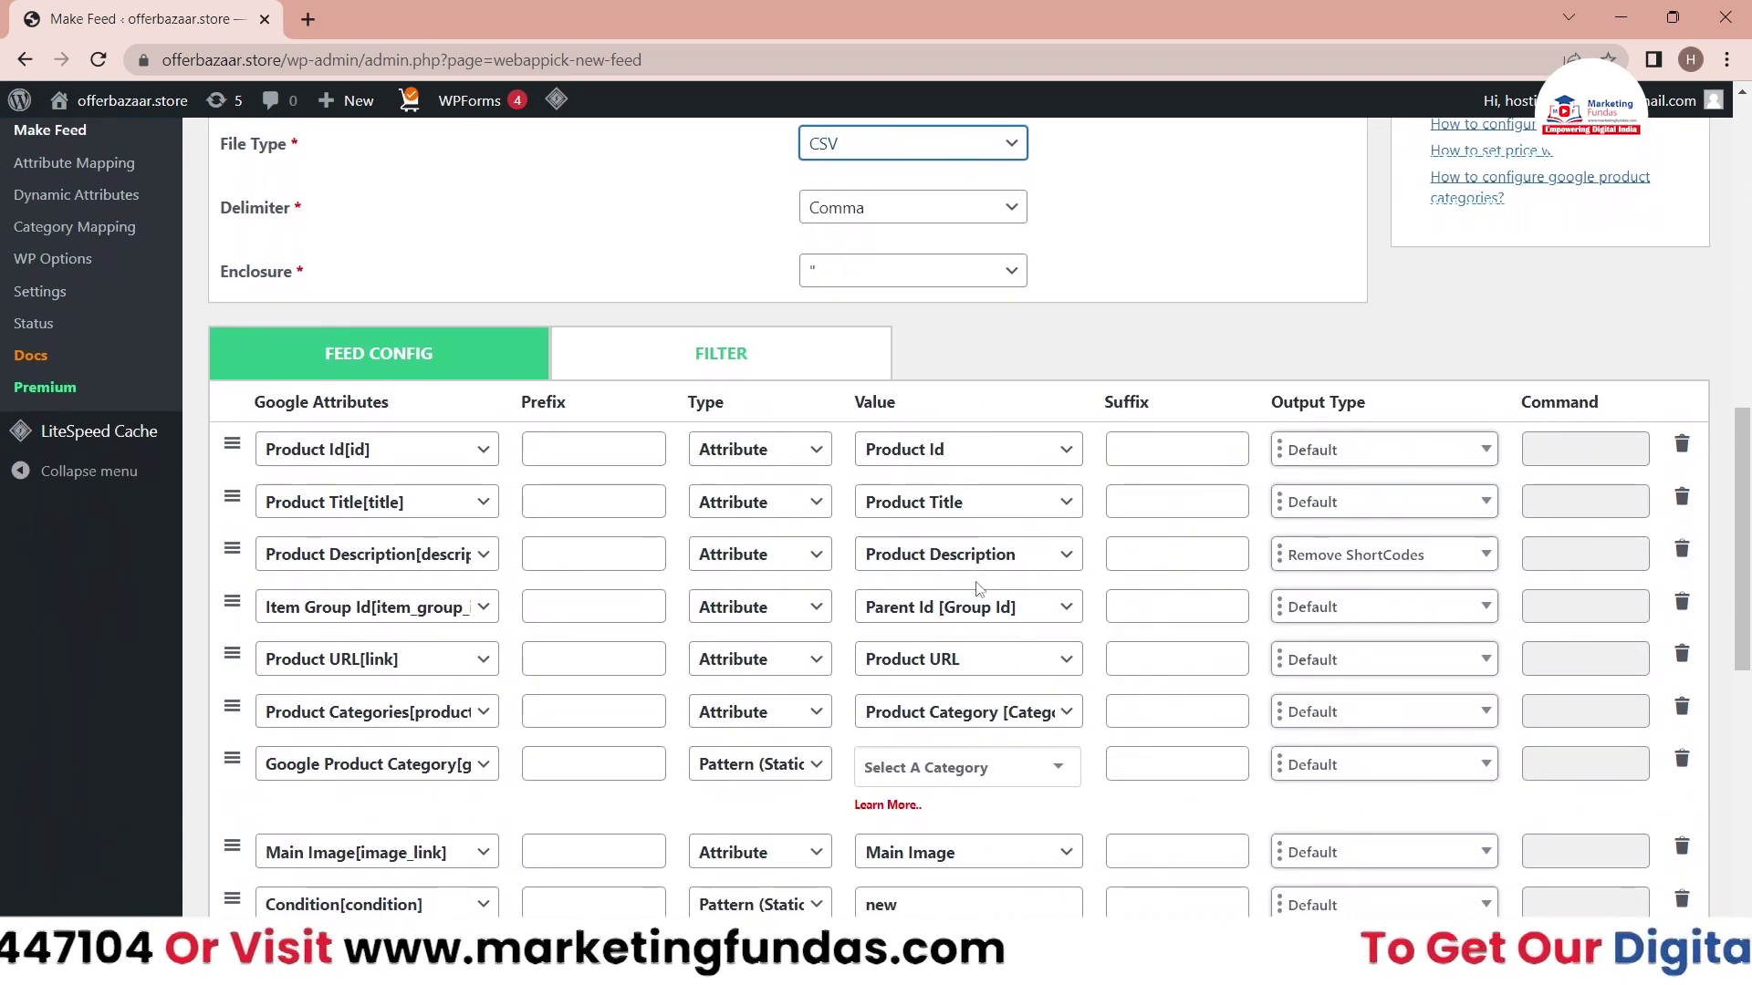
scroll(979, 589, down, 8)
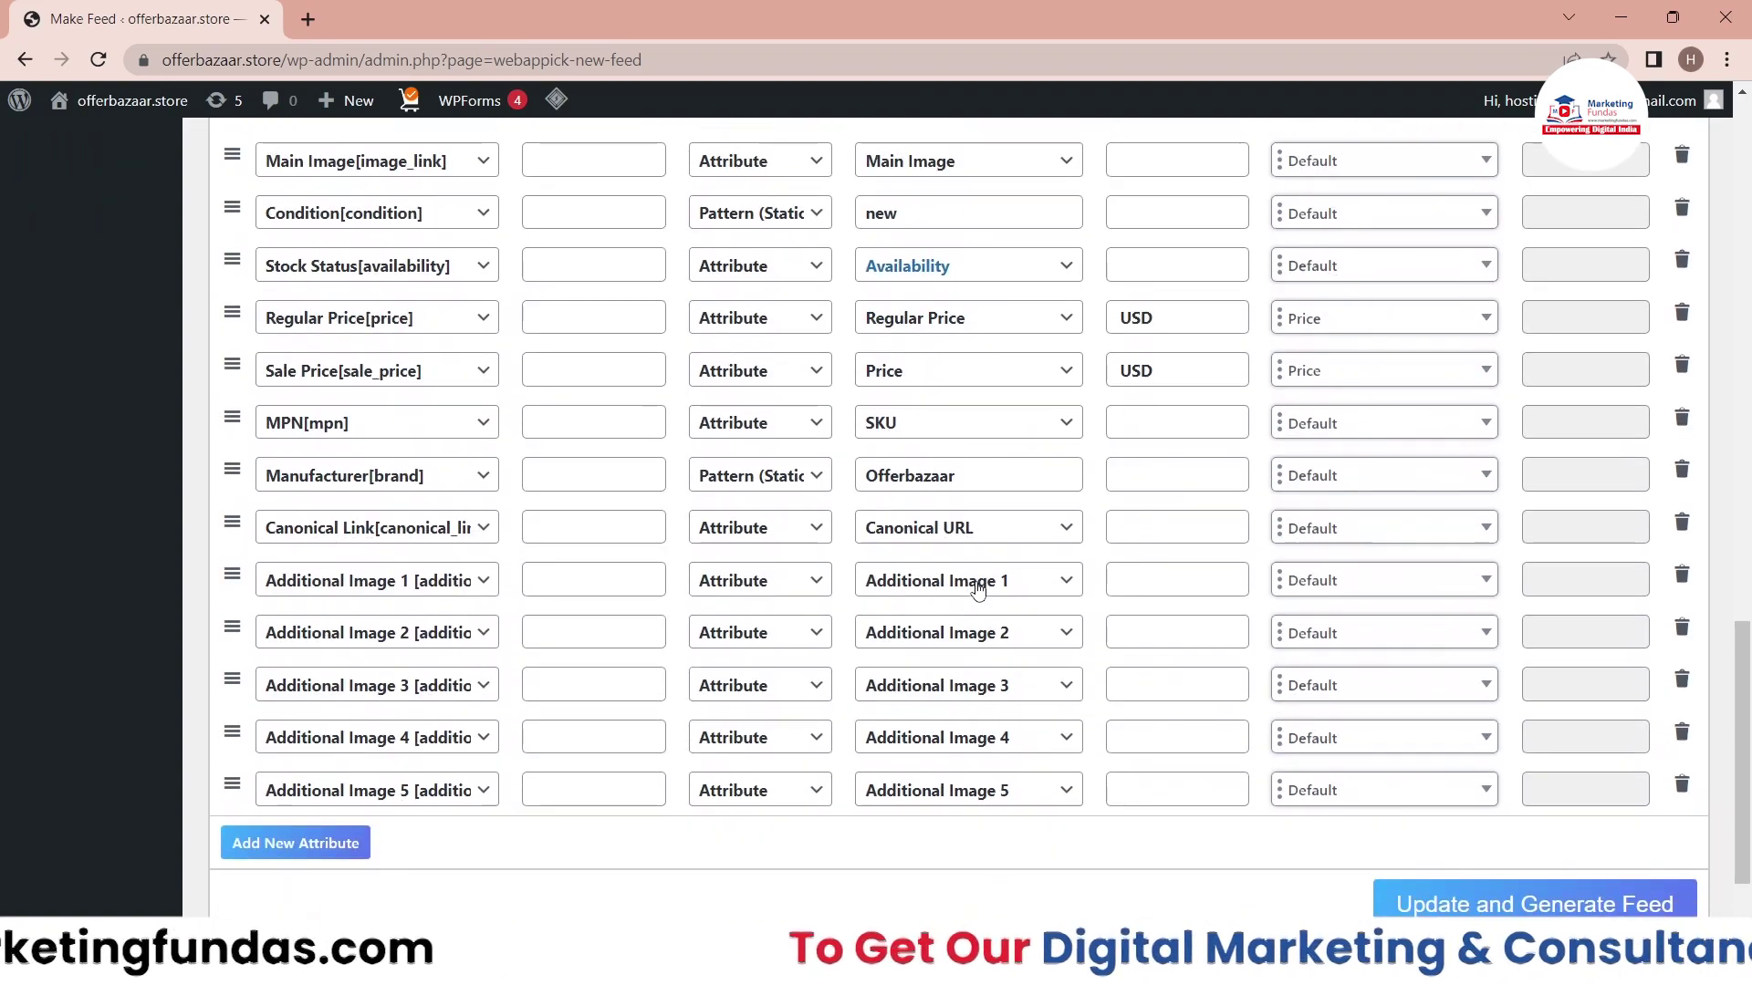
scroll(684, 502, up, 10)
scroll(684, 501, down, 6)
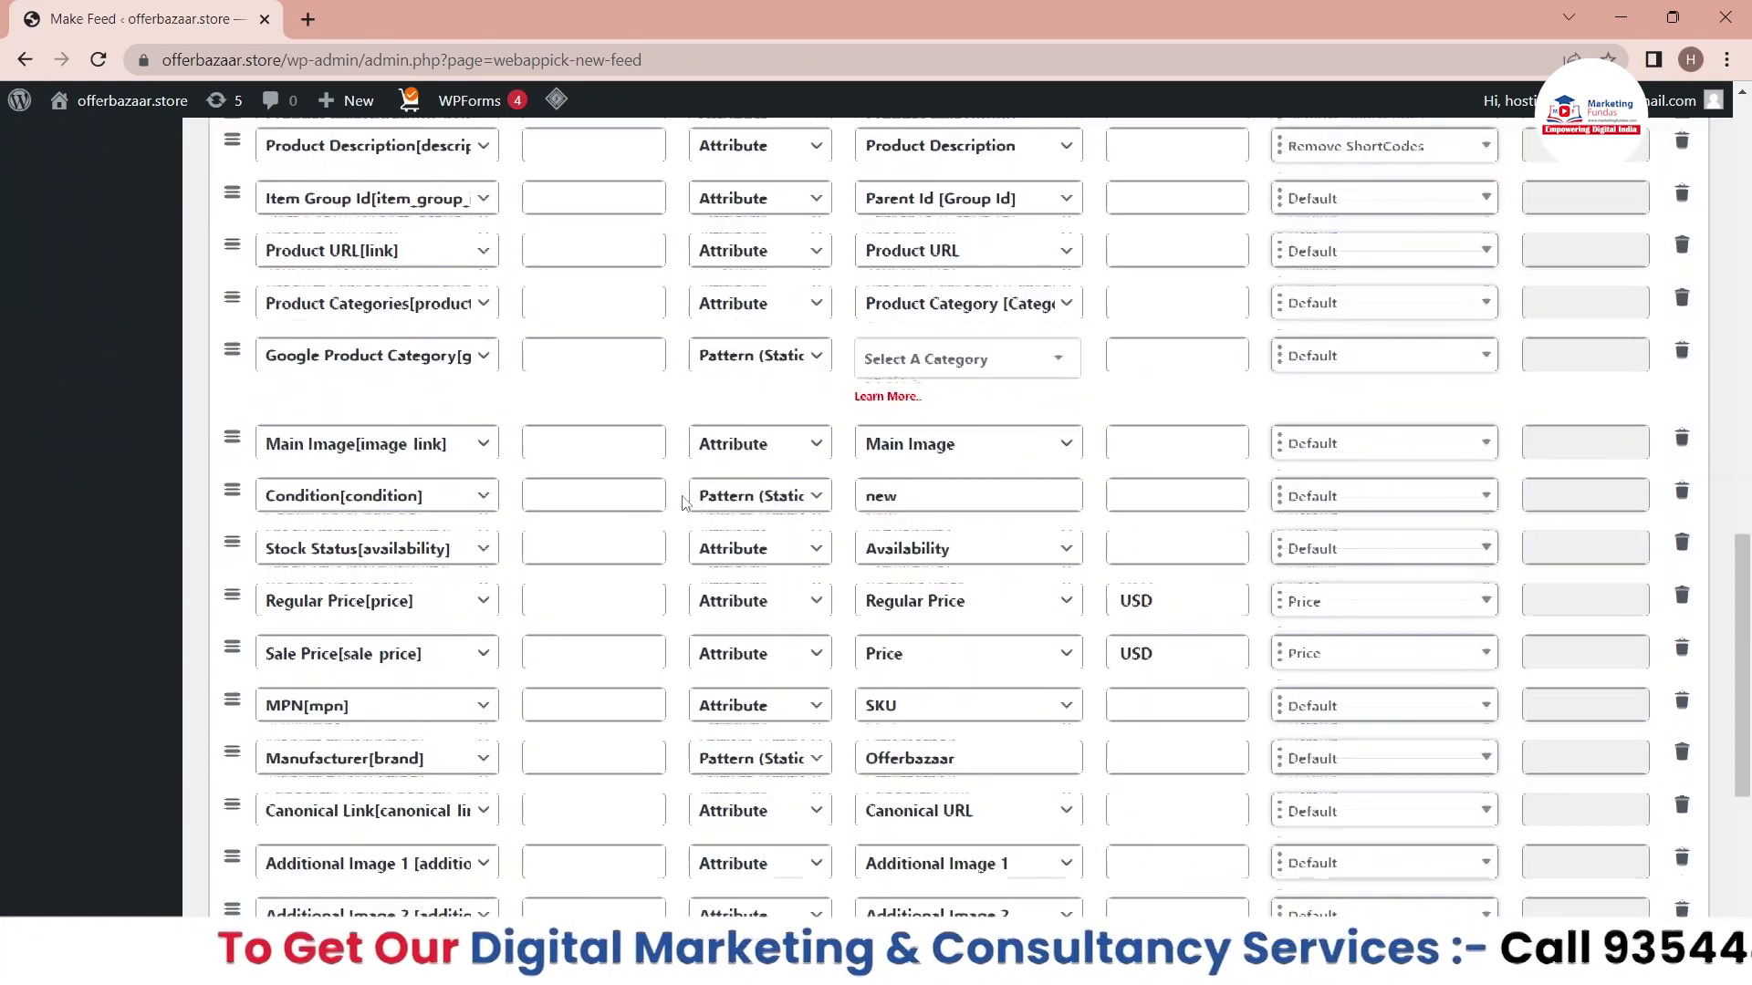
scroll(682, 502, down, 4)
scroll(682, 503, up, 9)
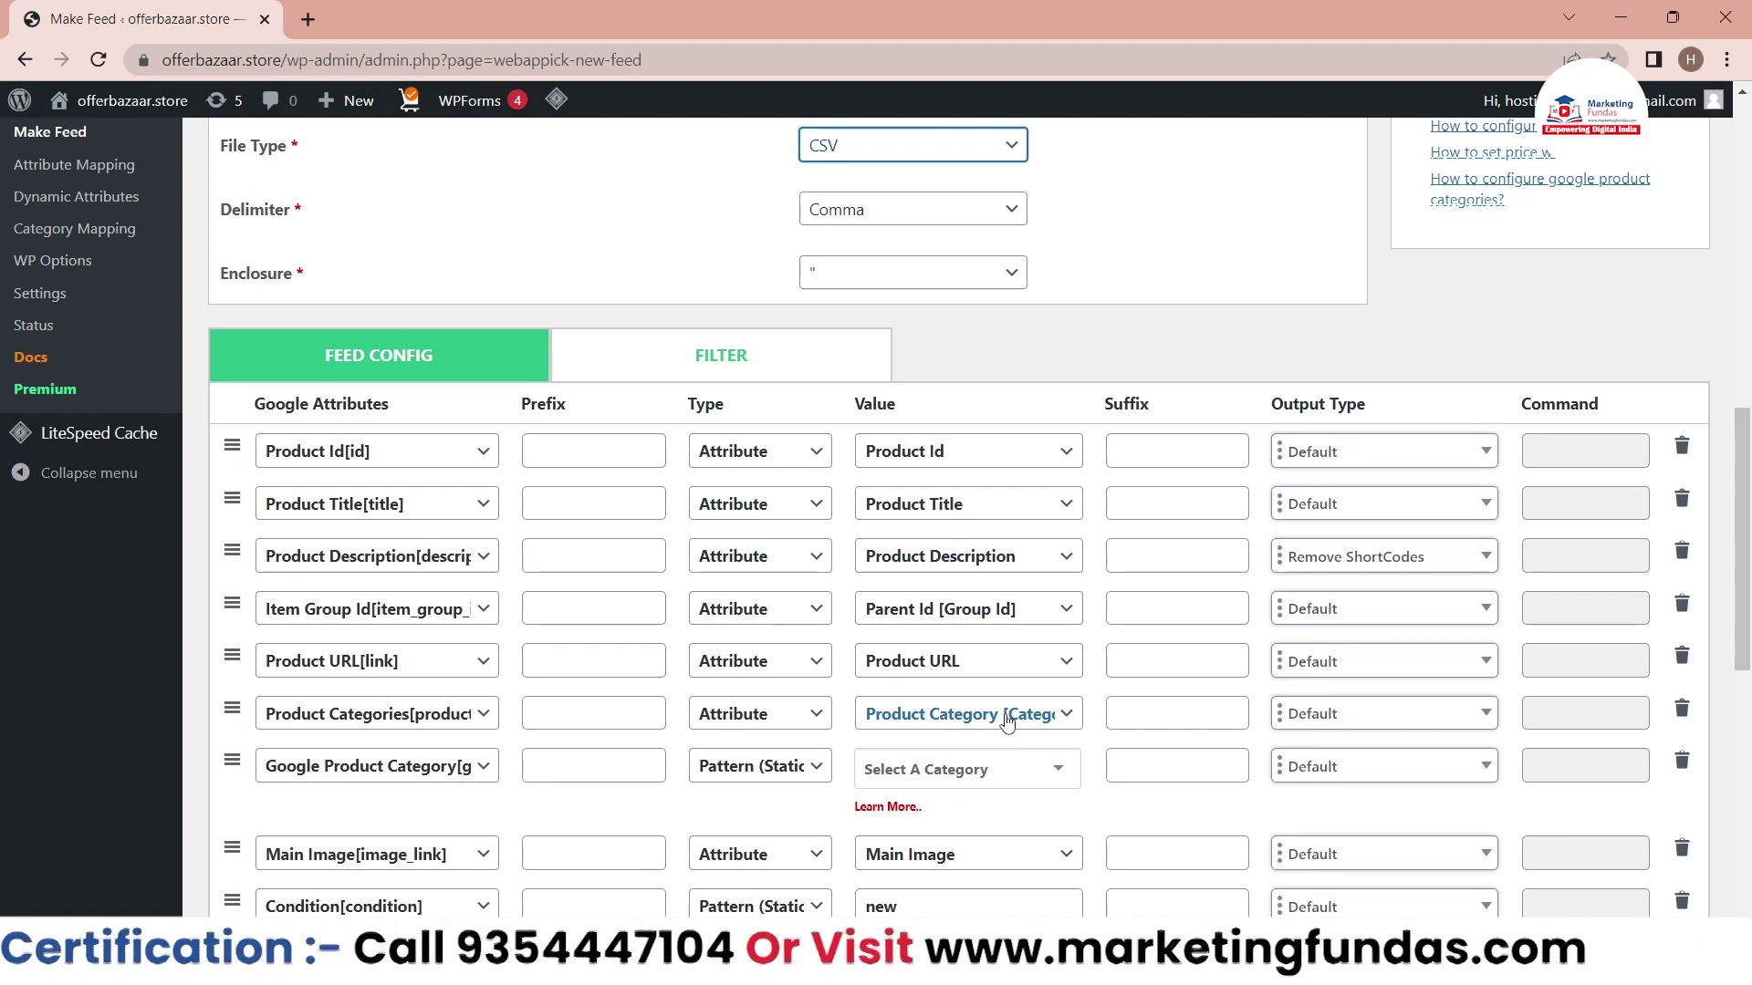
scroll(1018, 807, down, 1)
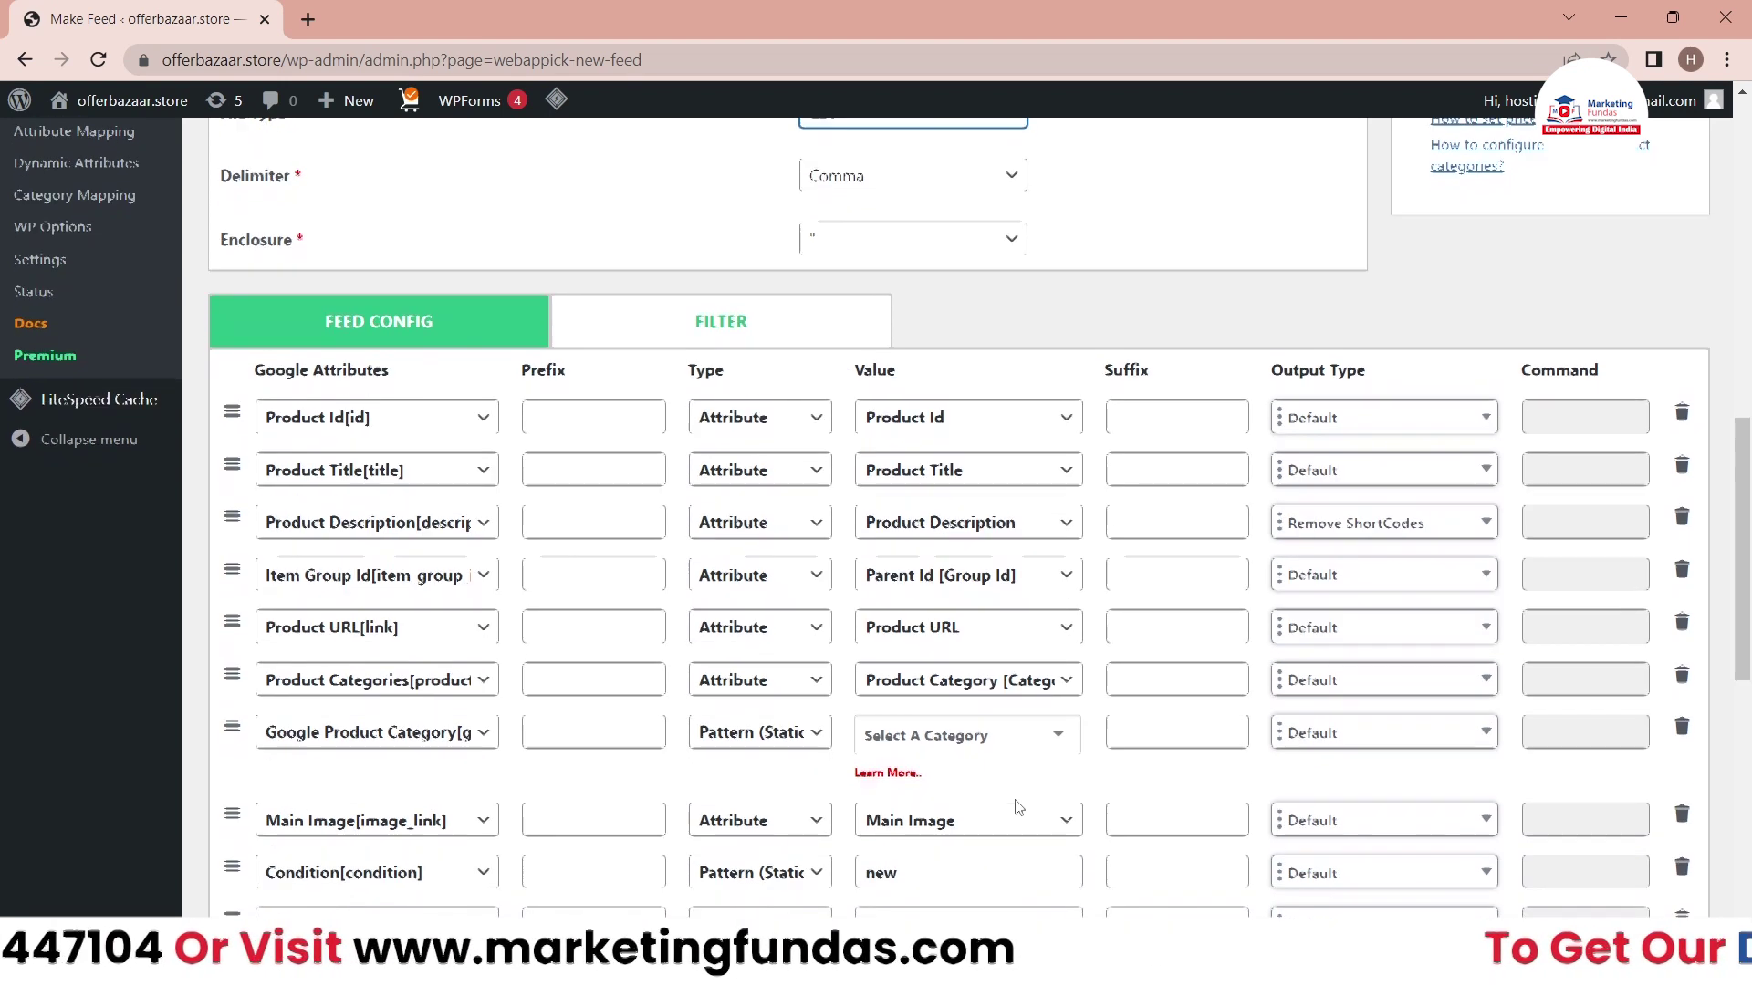
- Open the Google Product Category dropdown and try searching 'food' and 'organic'
click(1032, 747)
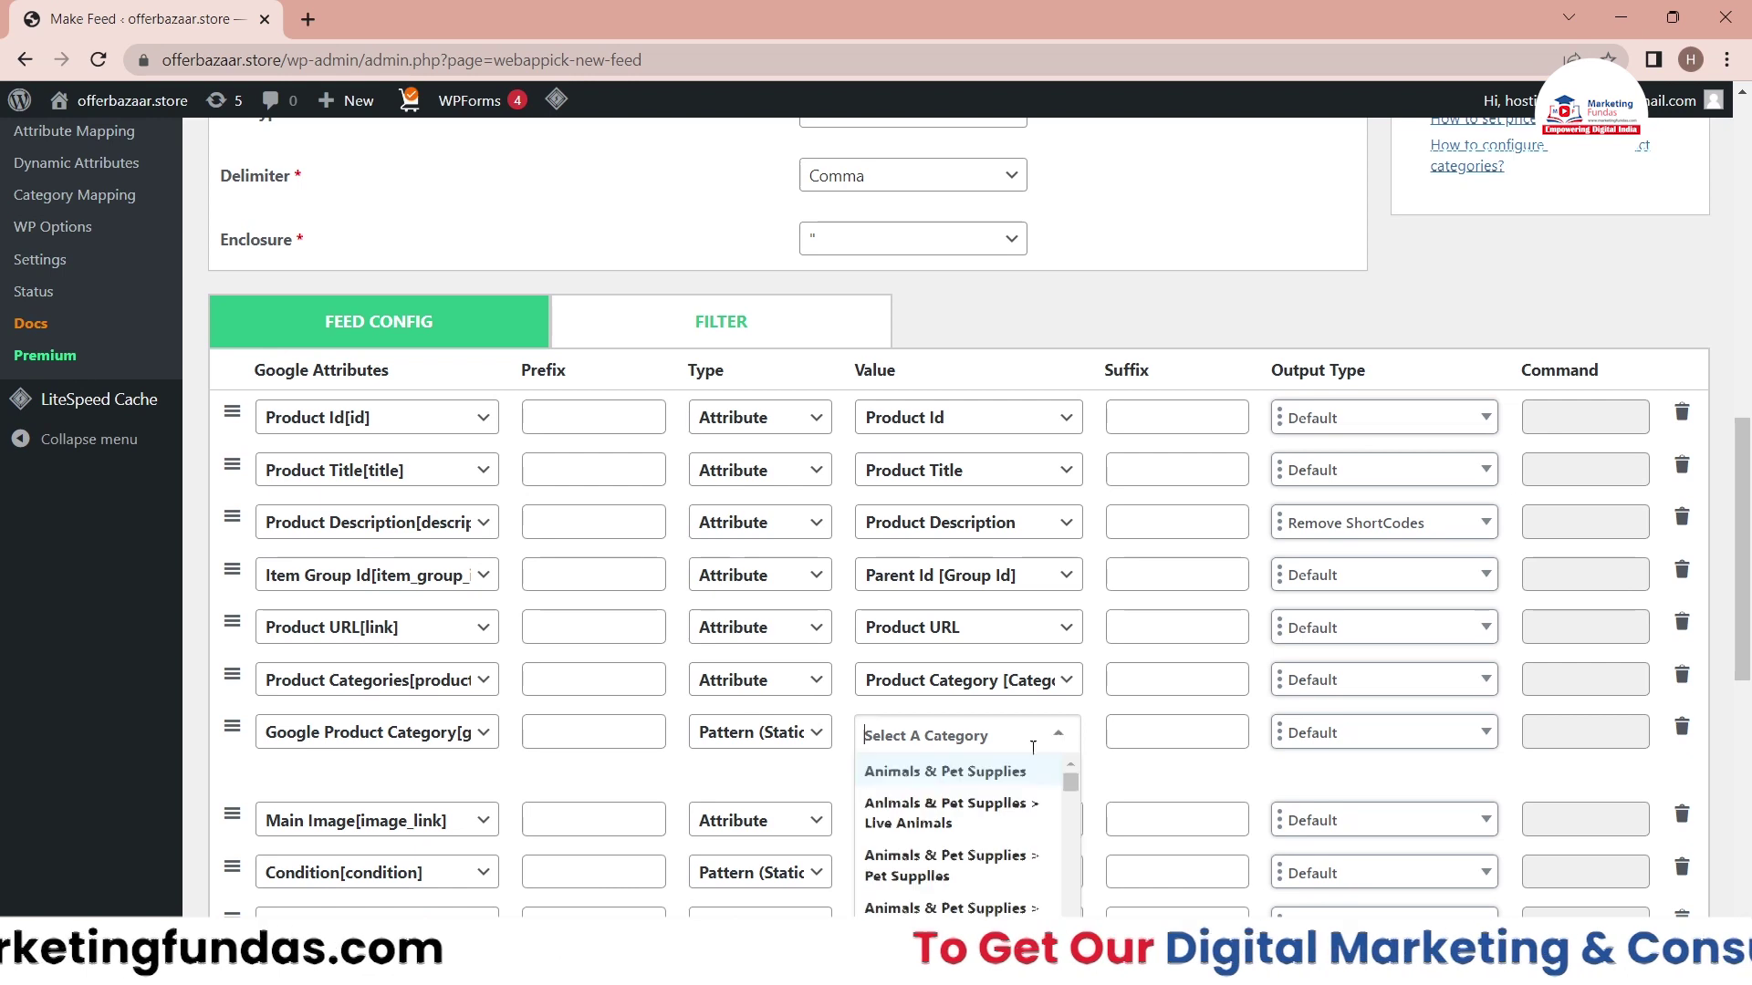
scroll(1059, 737, down, 3)
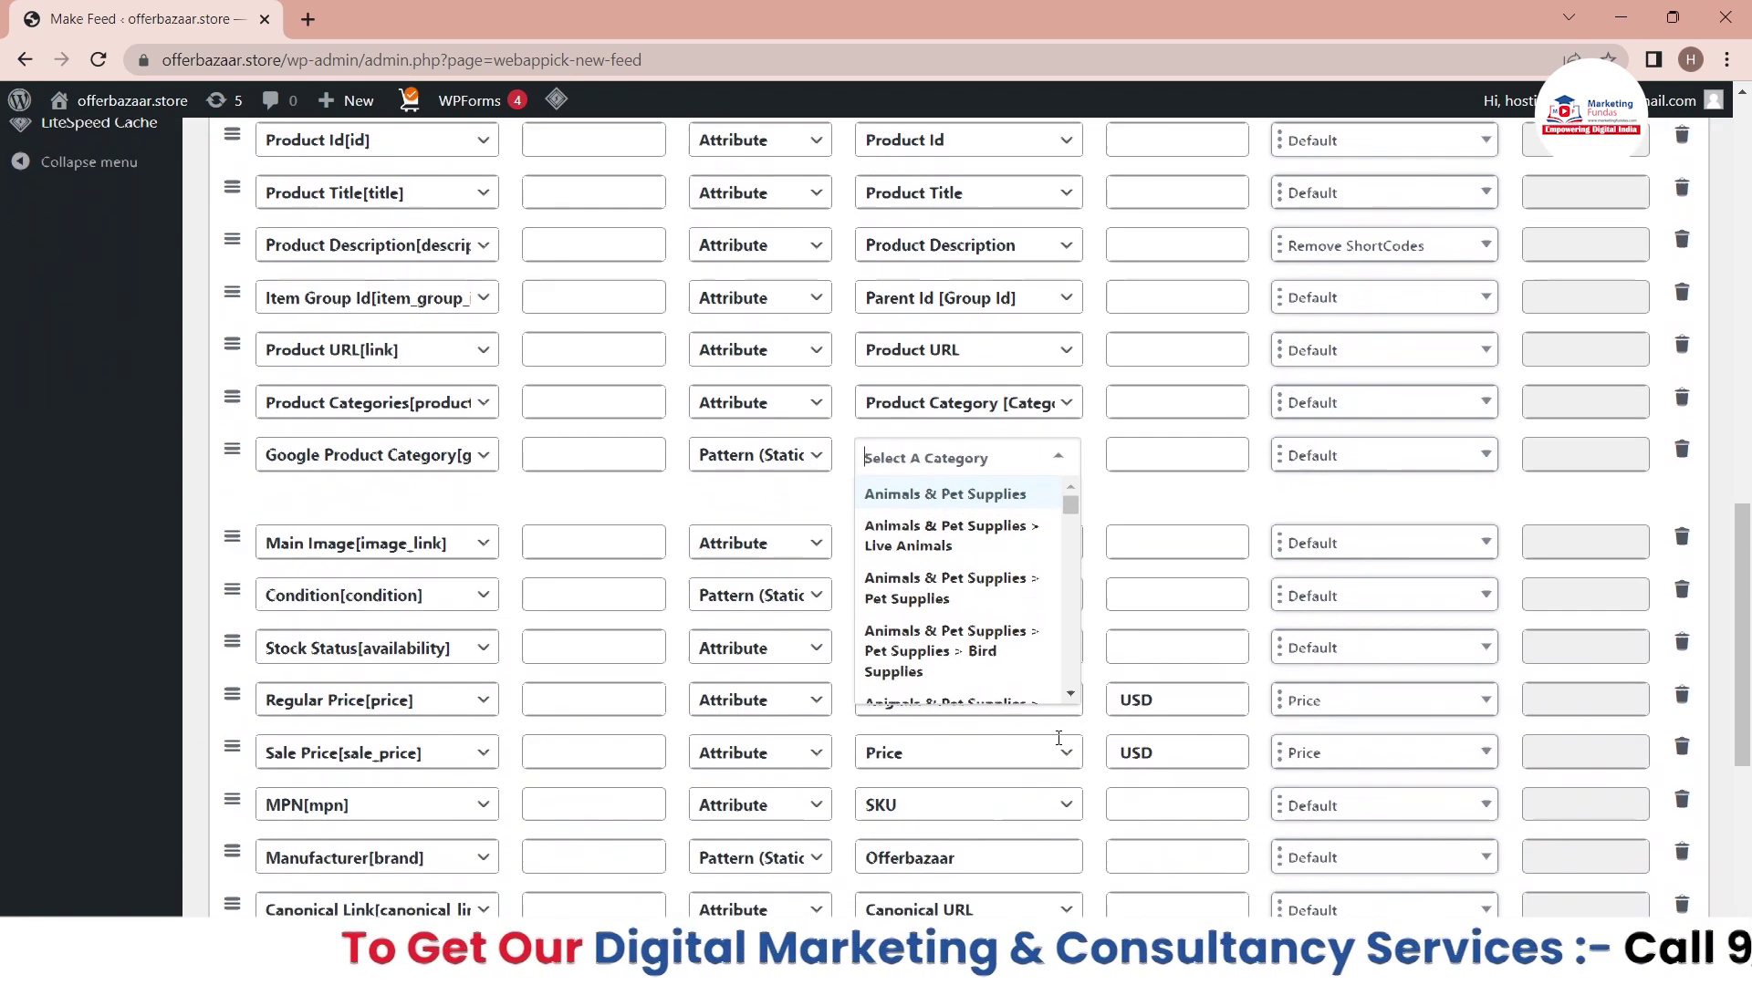
scroll(963, 615, down, 1)
scroll(962, 616, down, 3)
scroll(962, 616, up, 4)
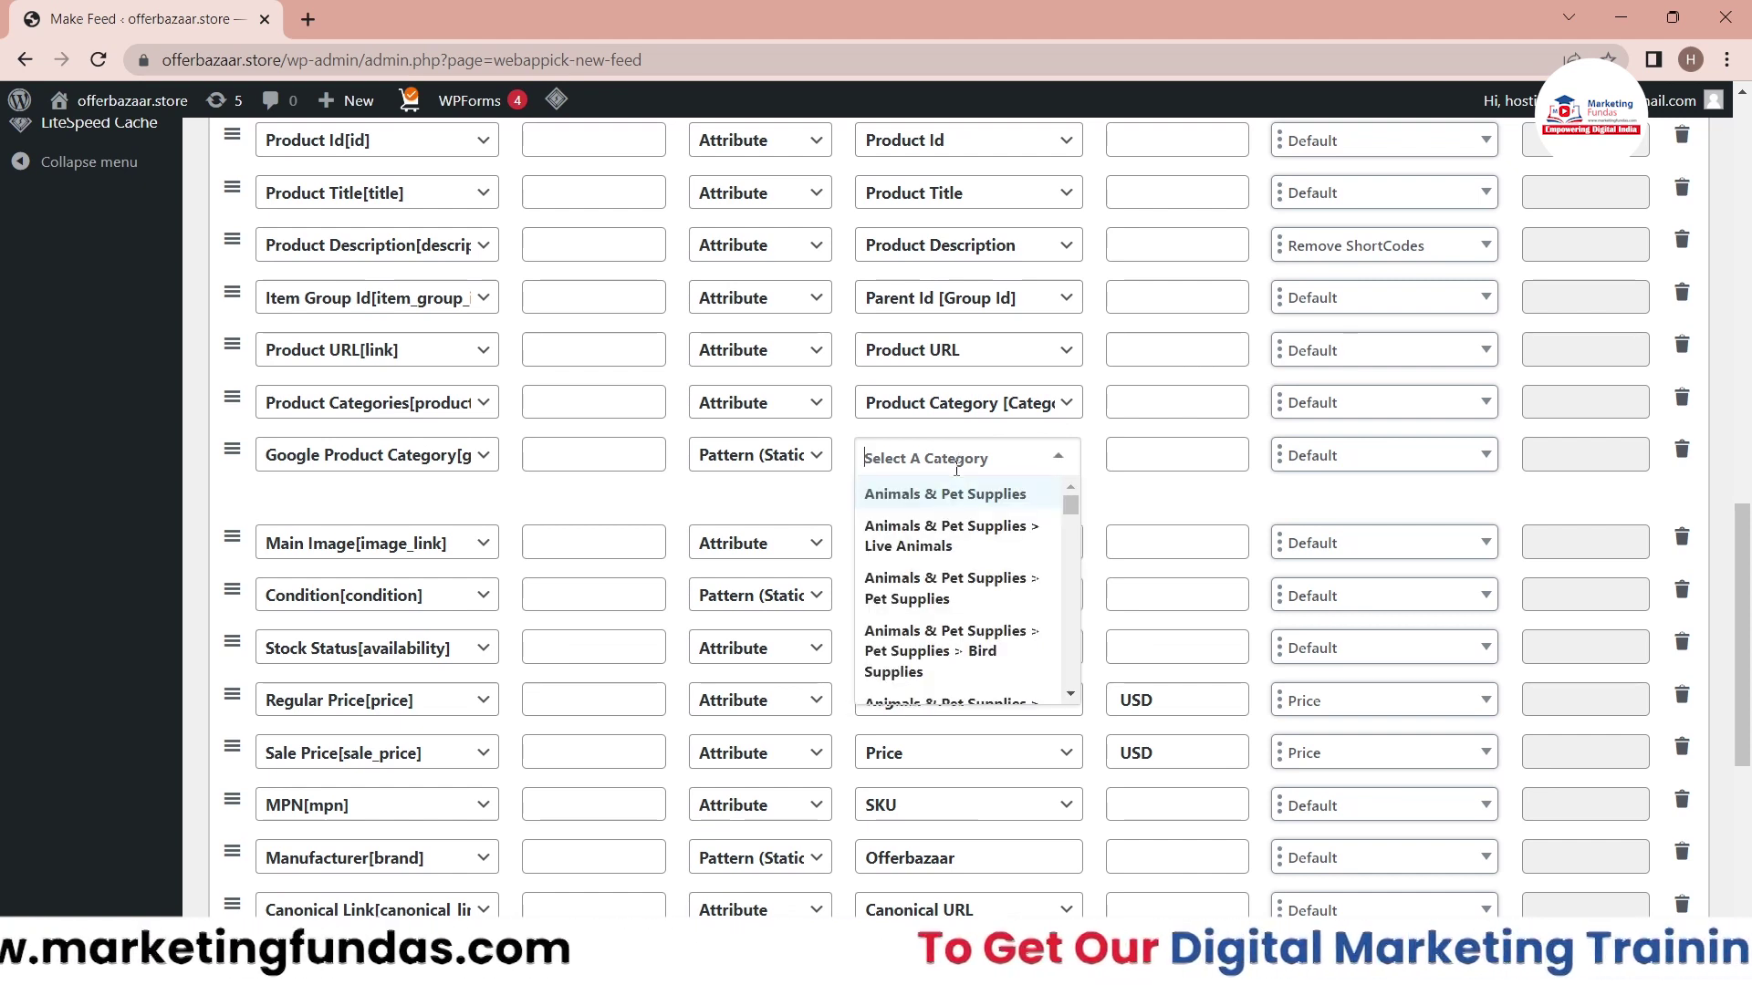
text(foo)
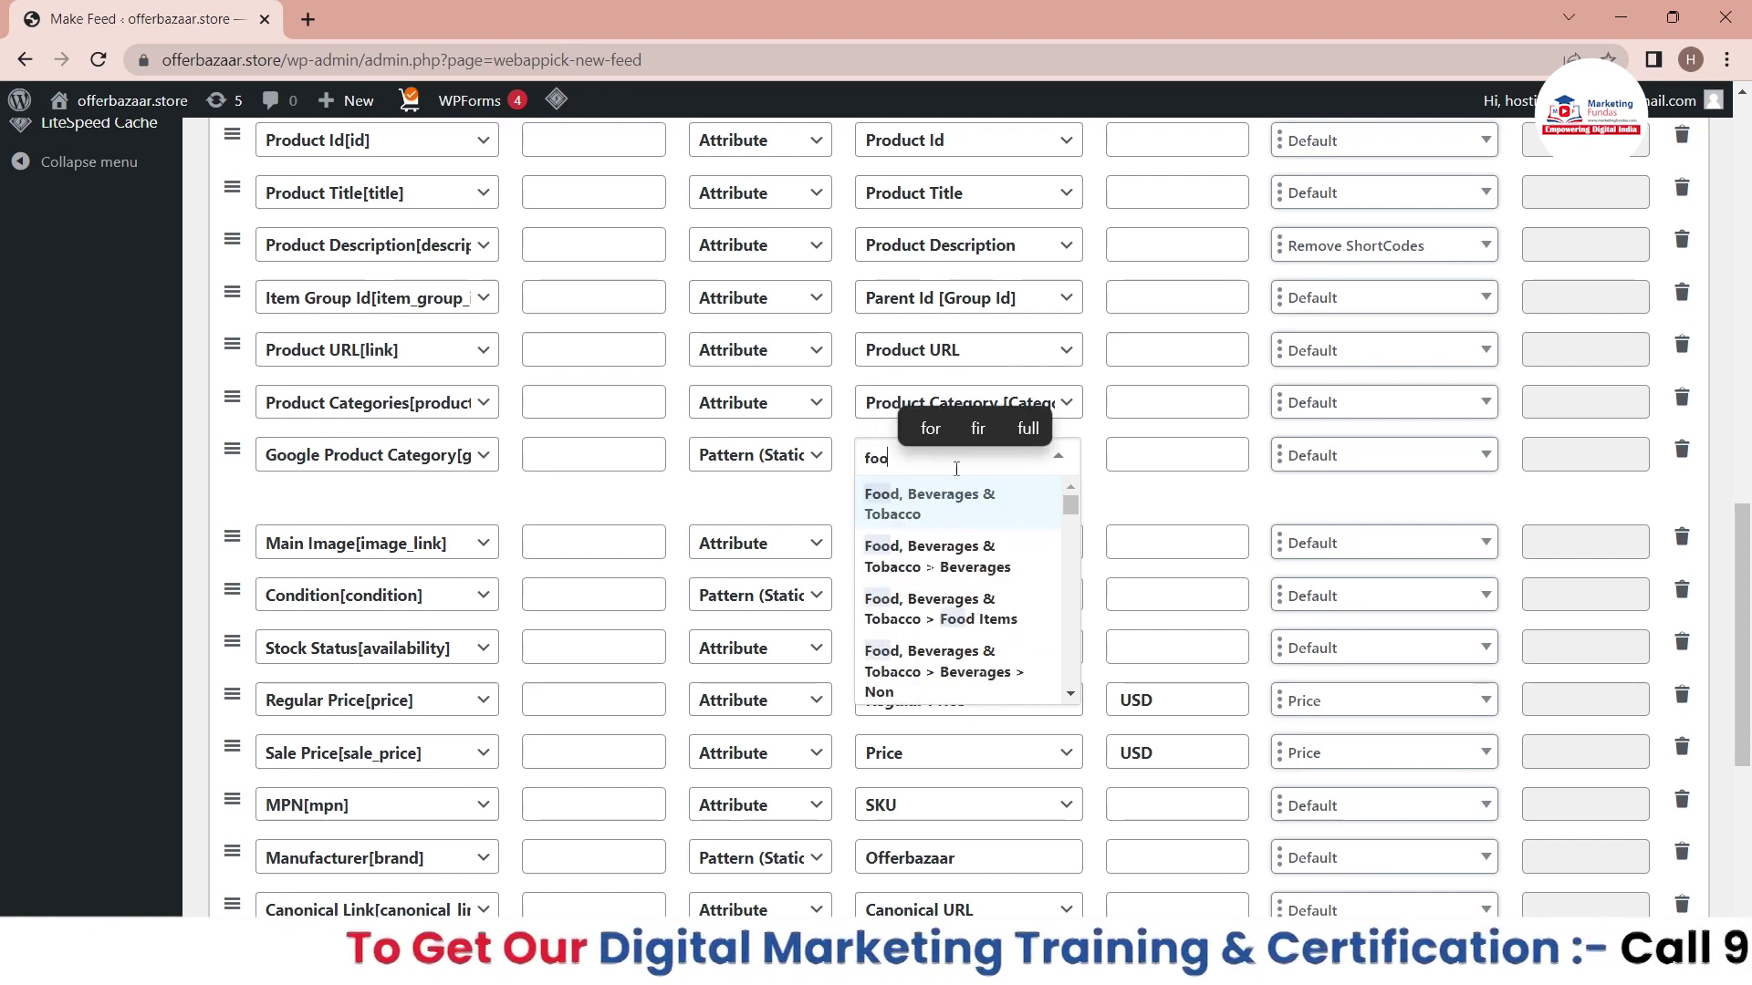
text(d)
scroll(960, 529, down, 2)
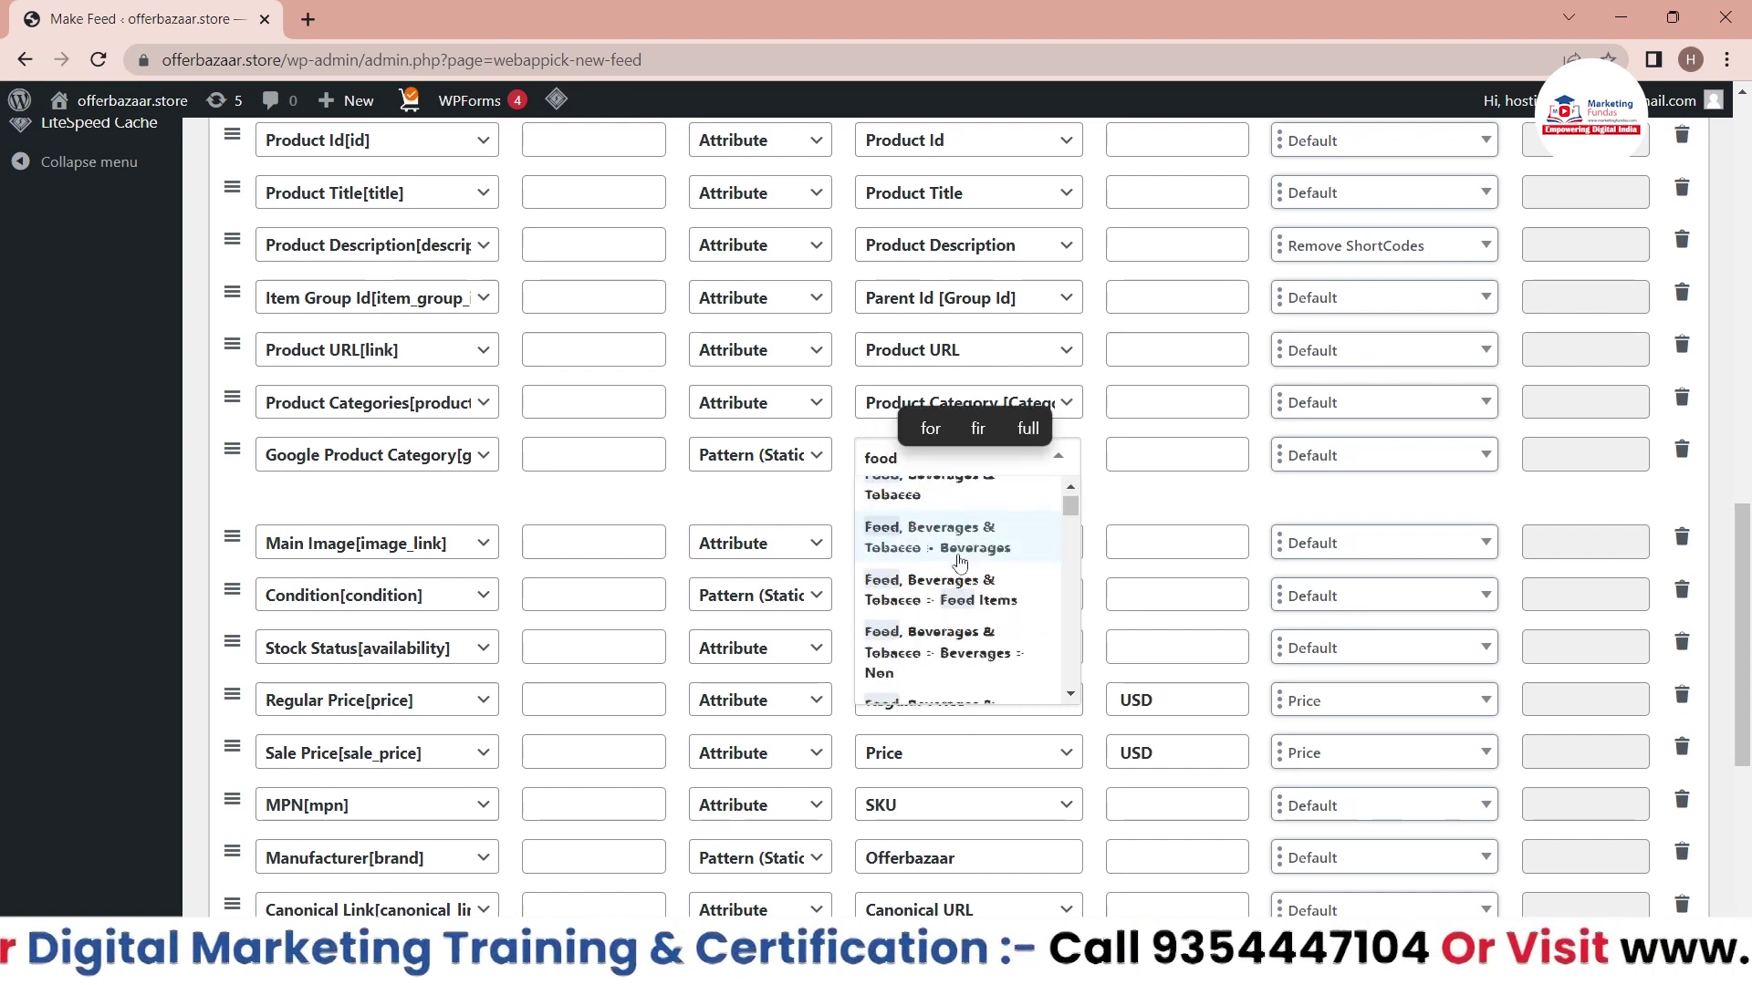
scroll(960, 561, down, 4)
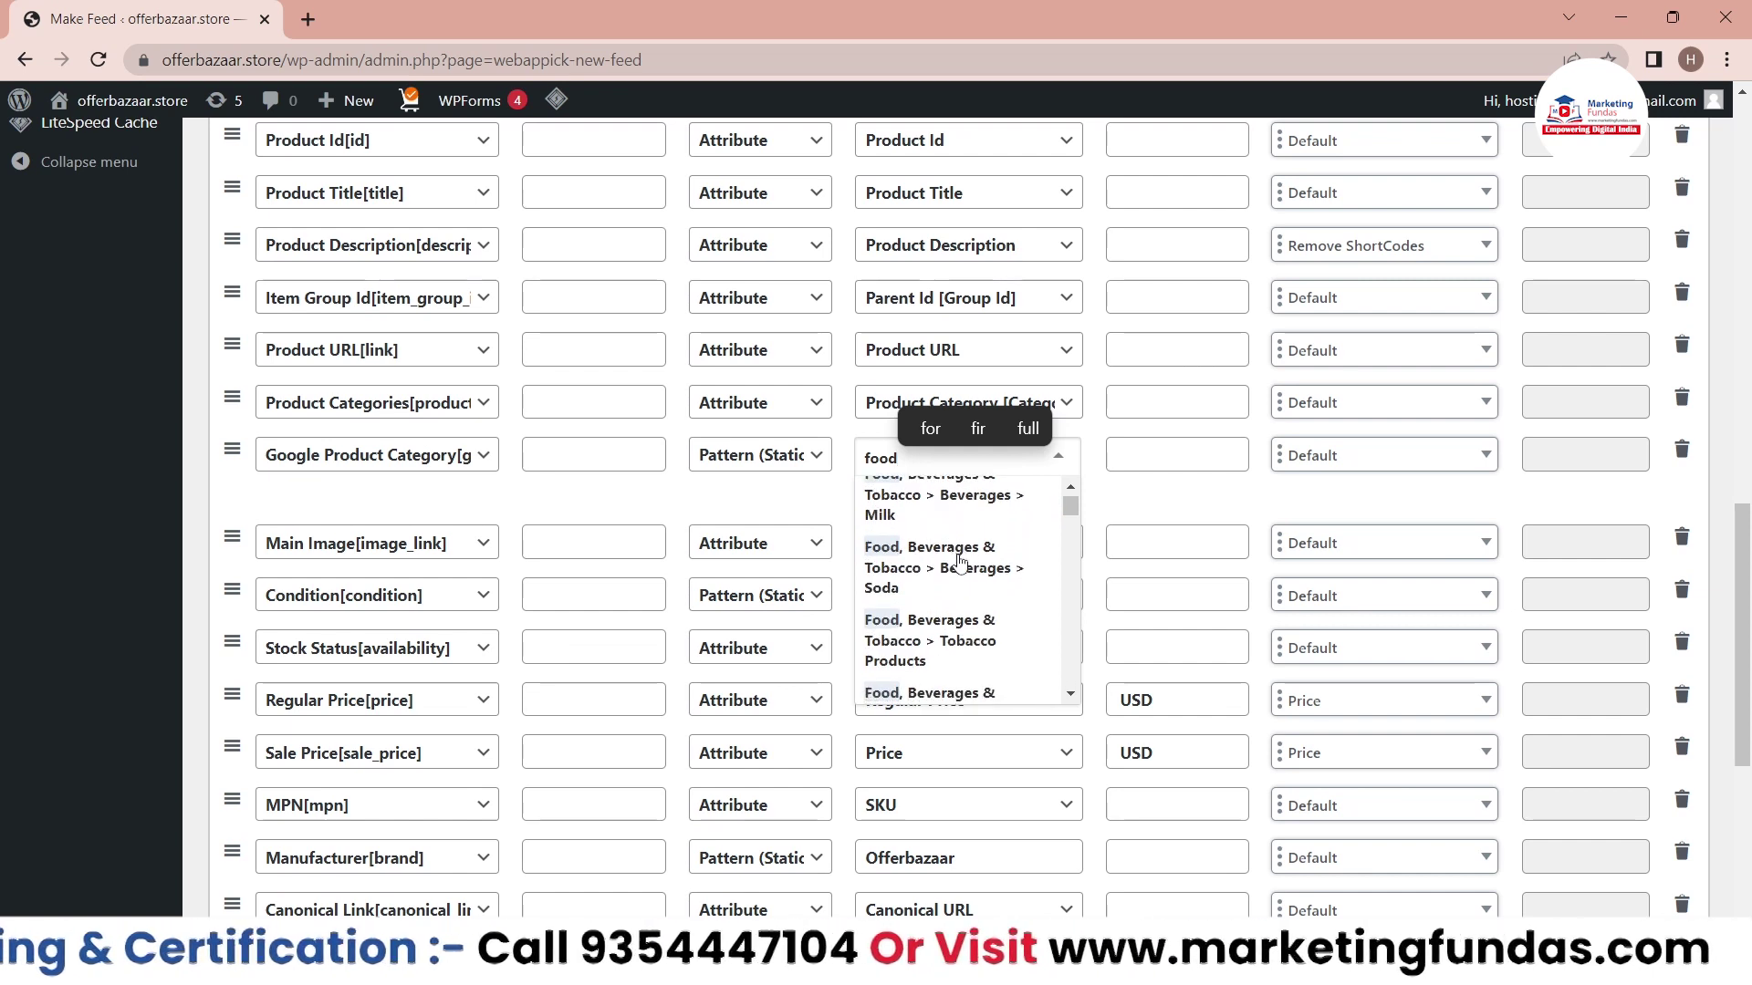
scroll(960, 561, up, 5)
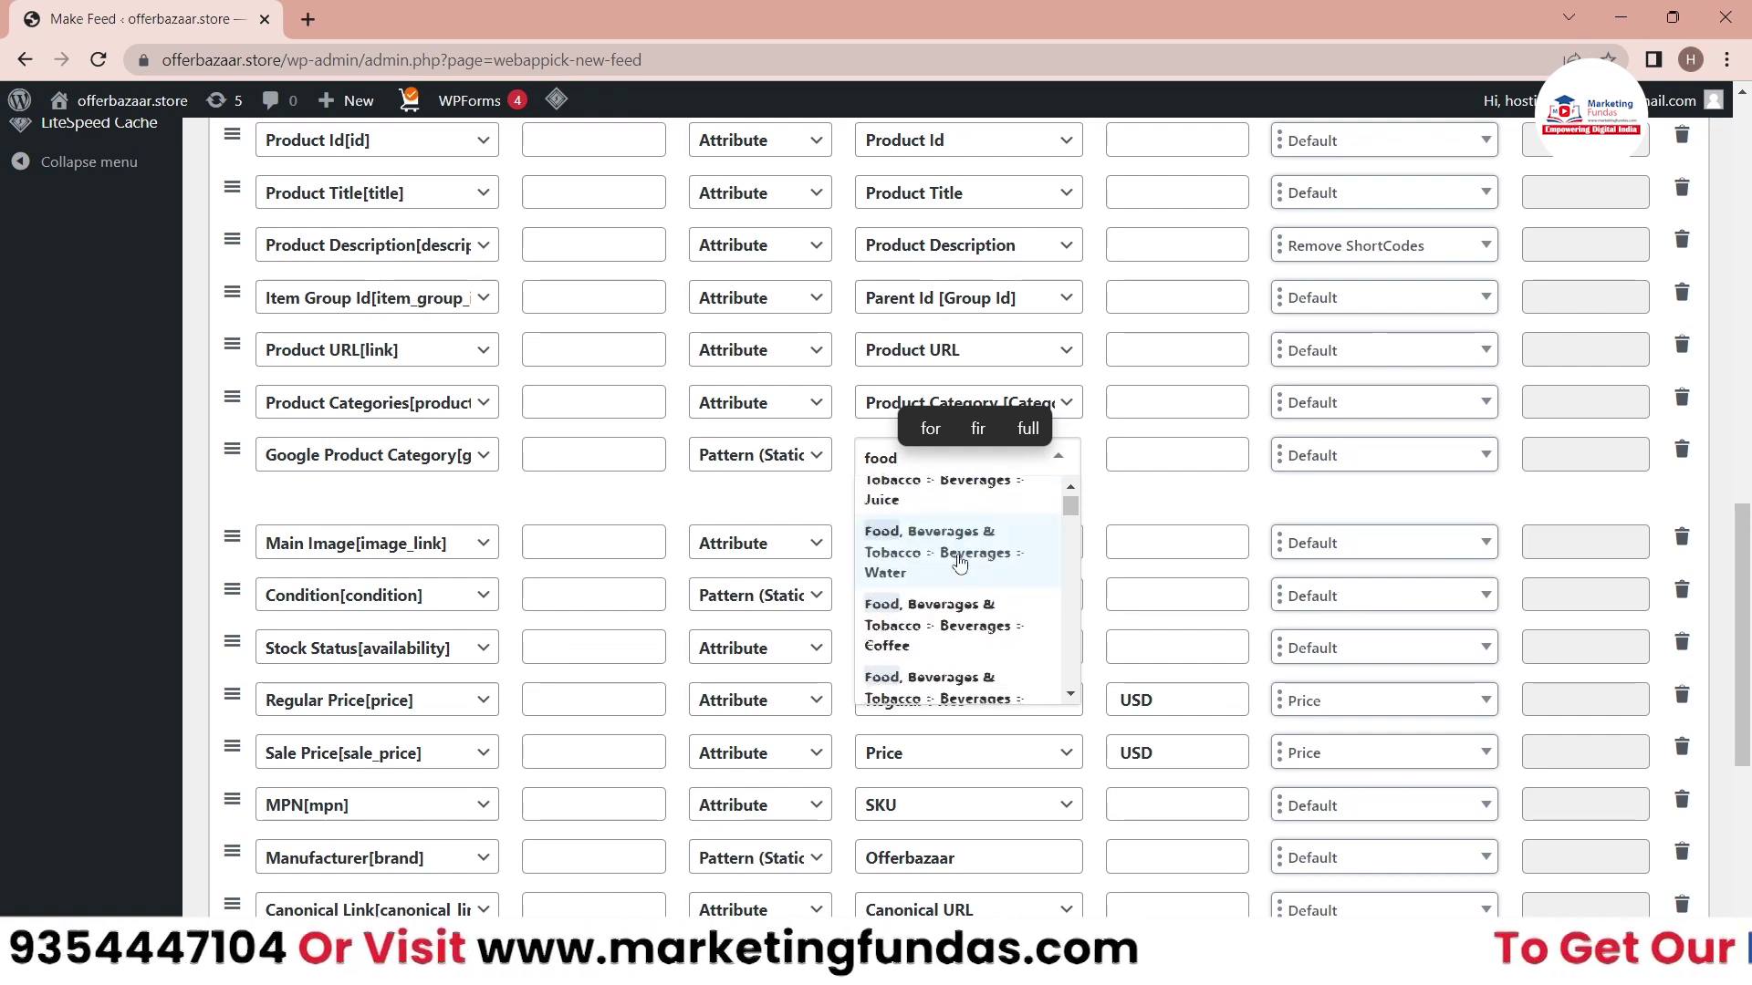
key(BackSpace)
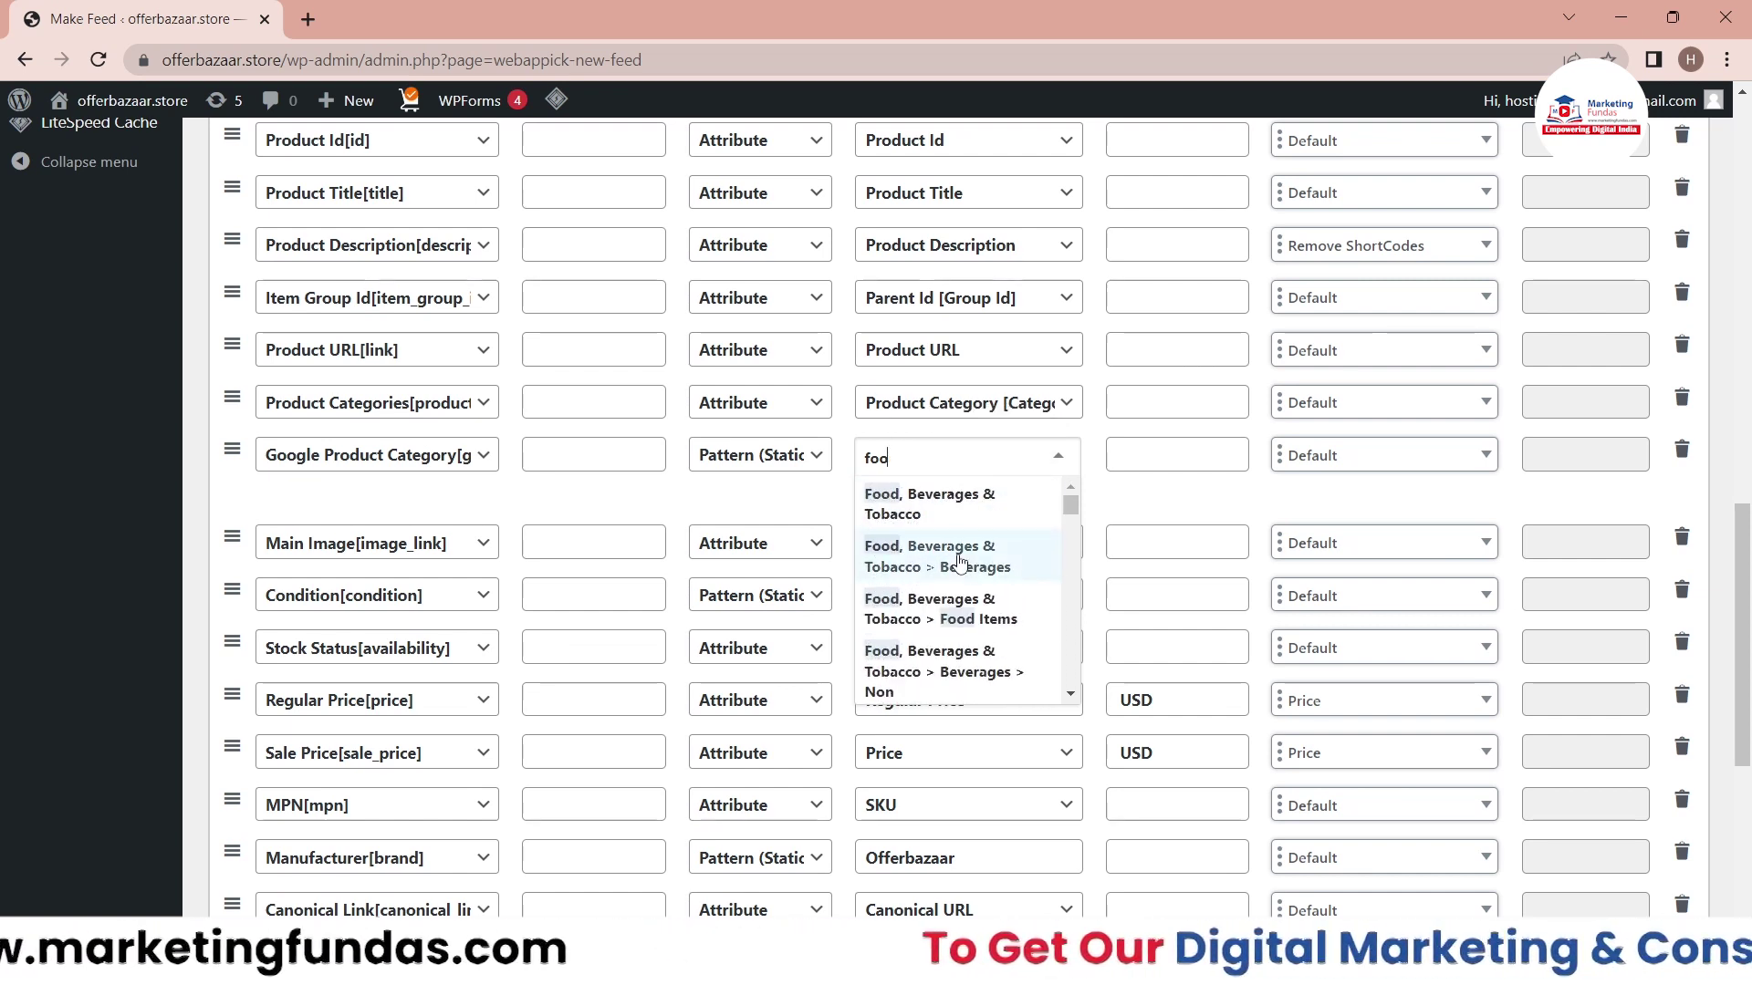
key(BackSpace)
key(BackSpace)
key(BackSpace)
text(o)
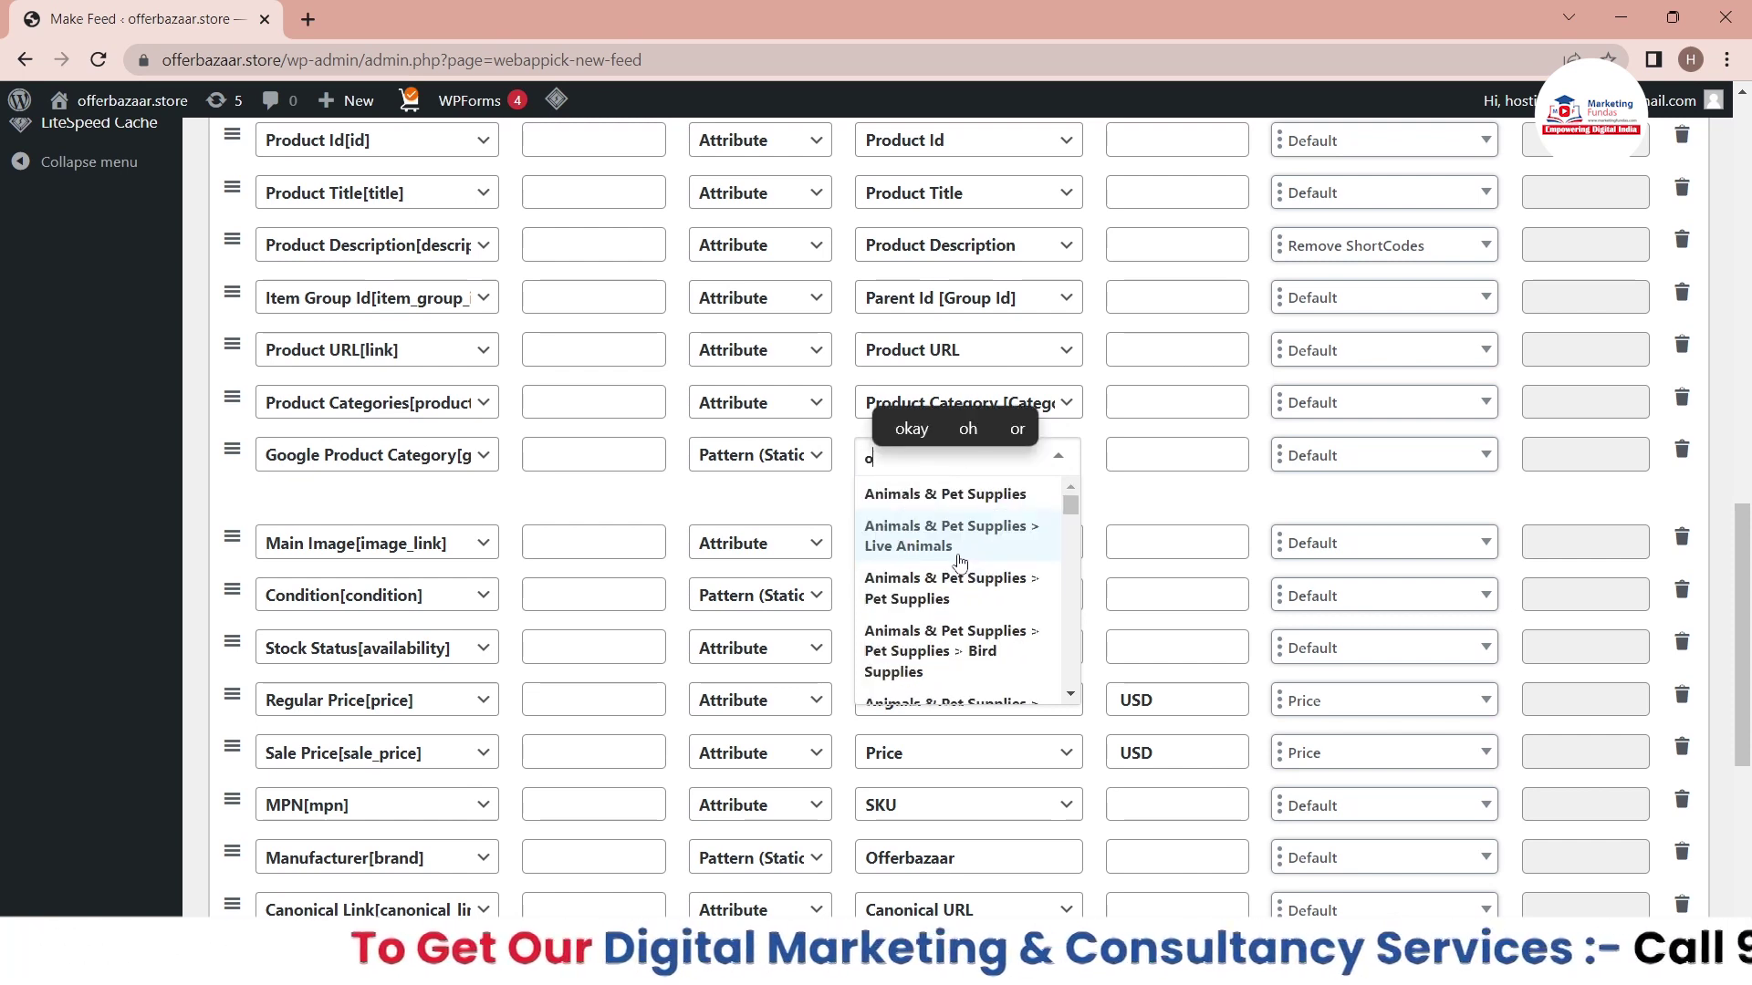
text(rganic)
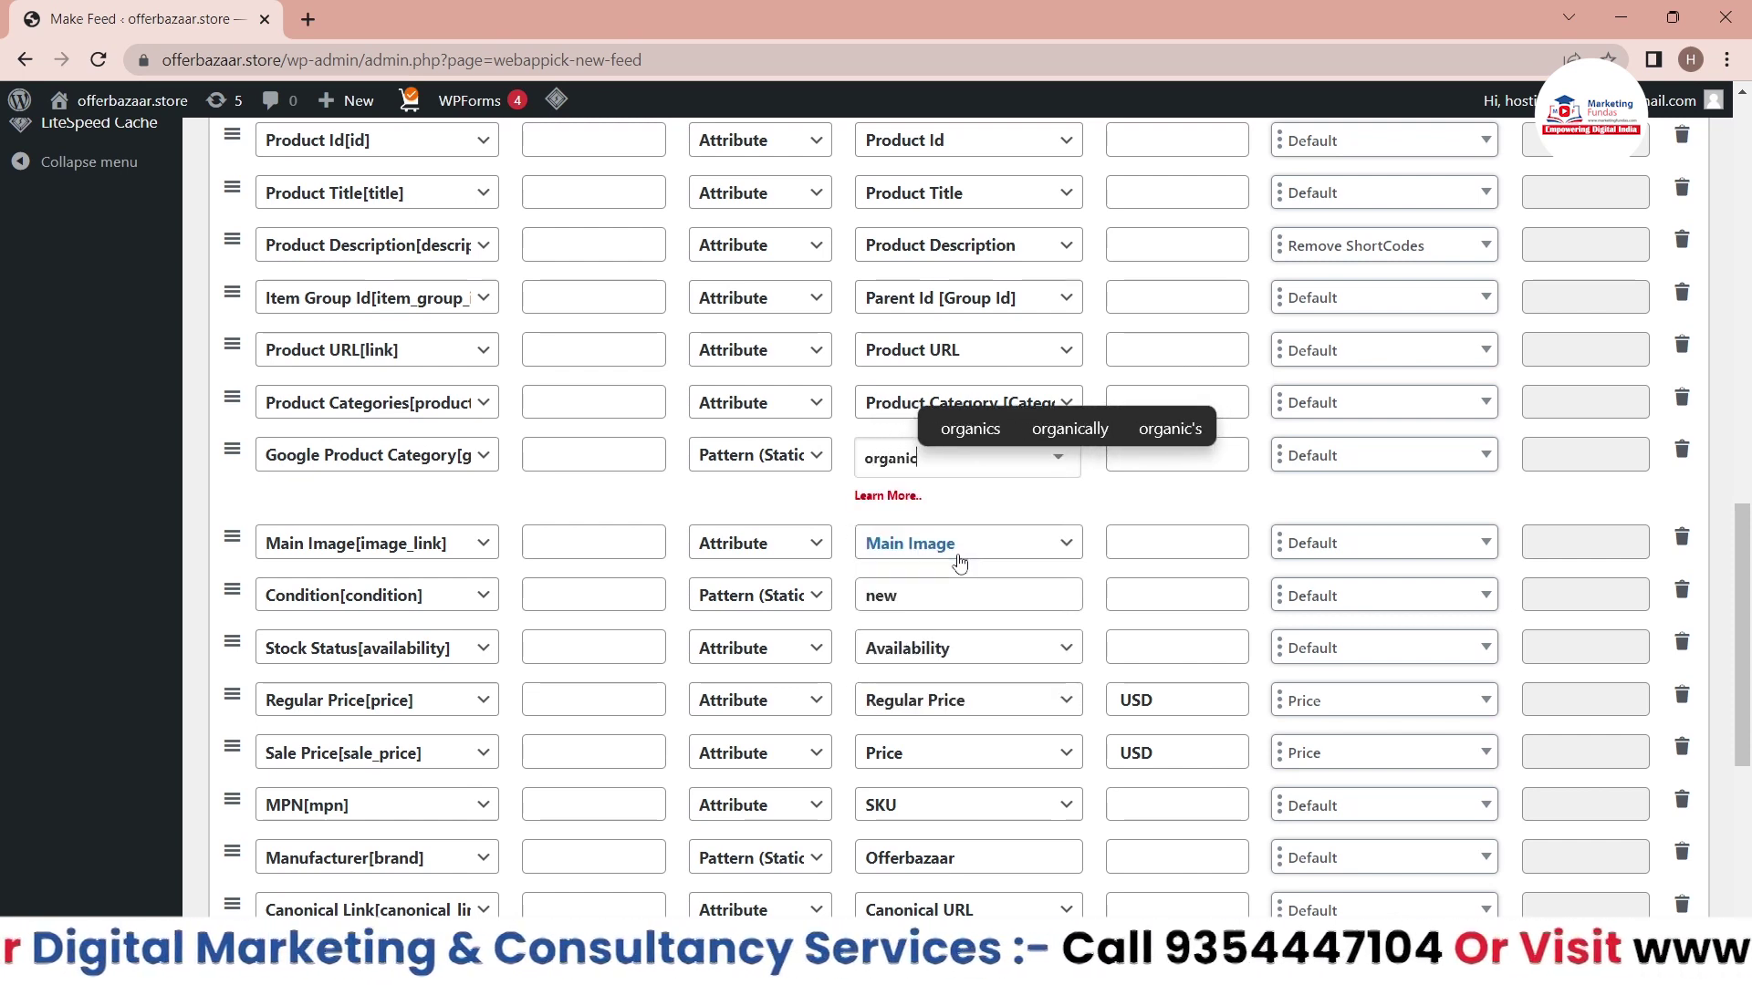
key(Escape)
key(BackSpace)
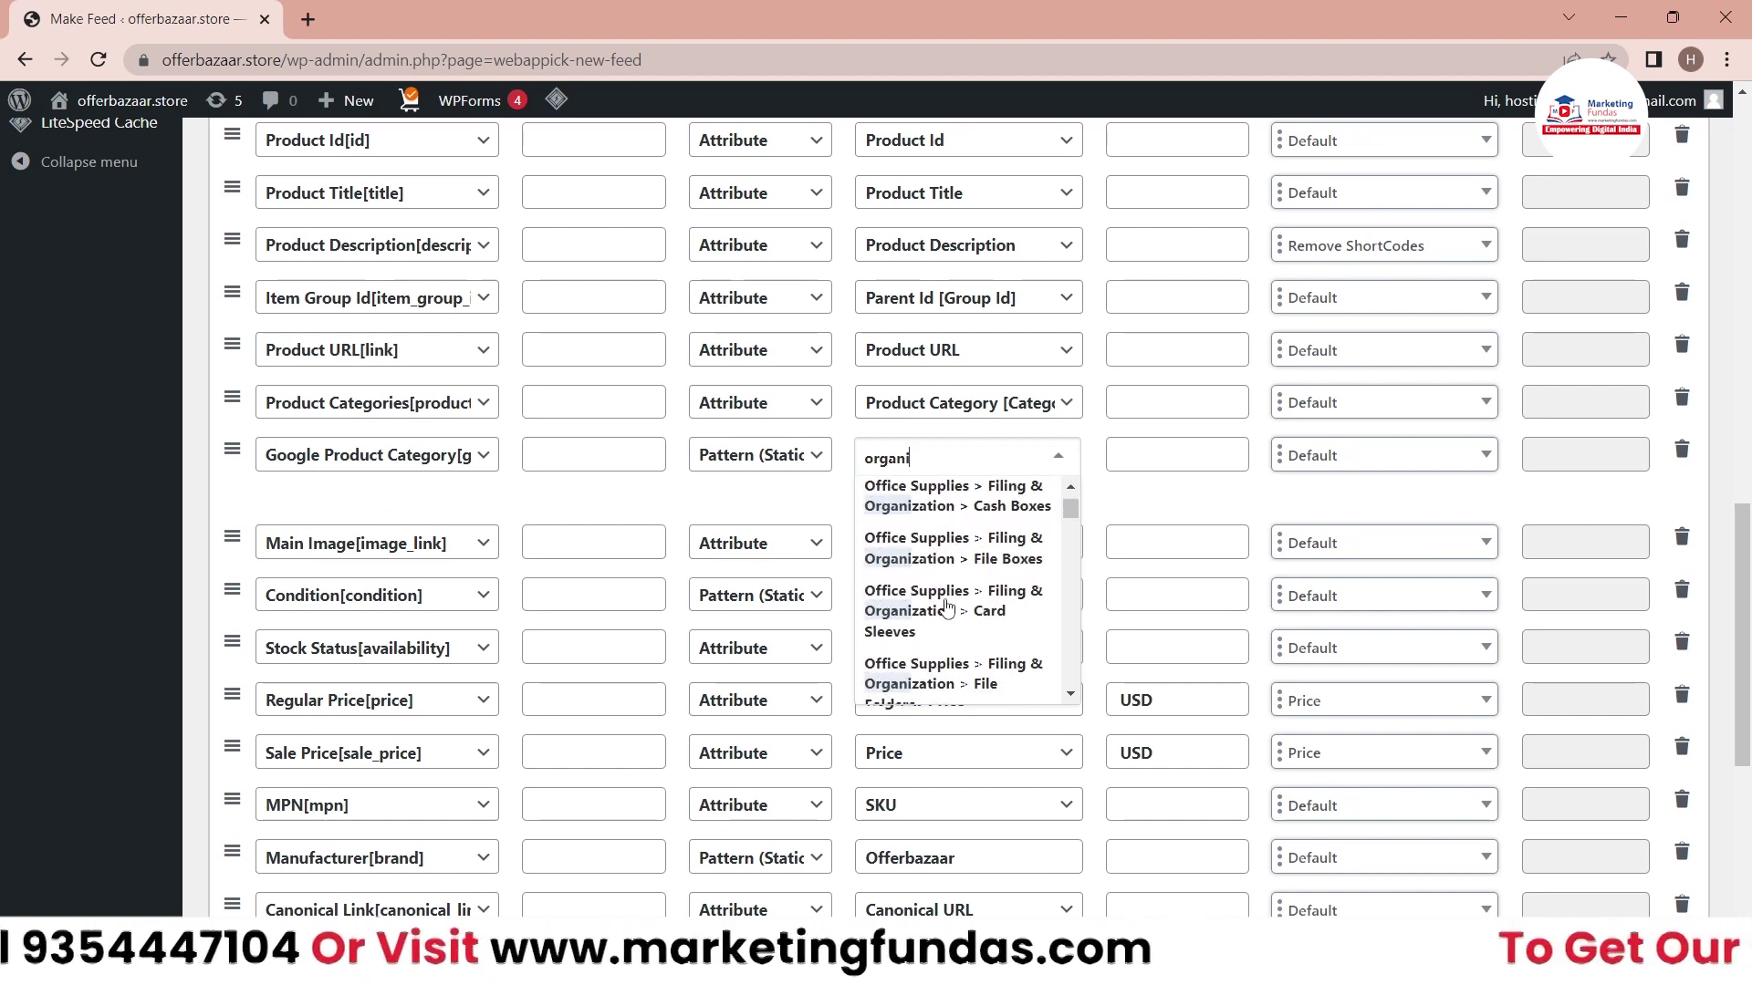
scroll(947, 608, down, 5)
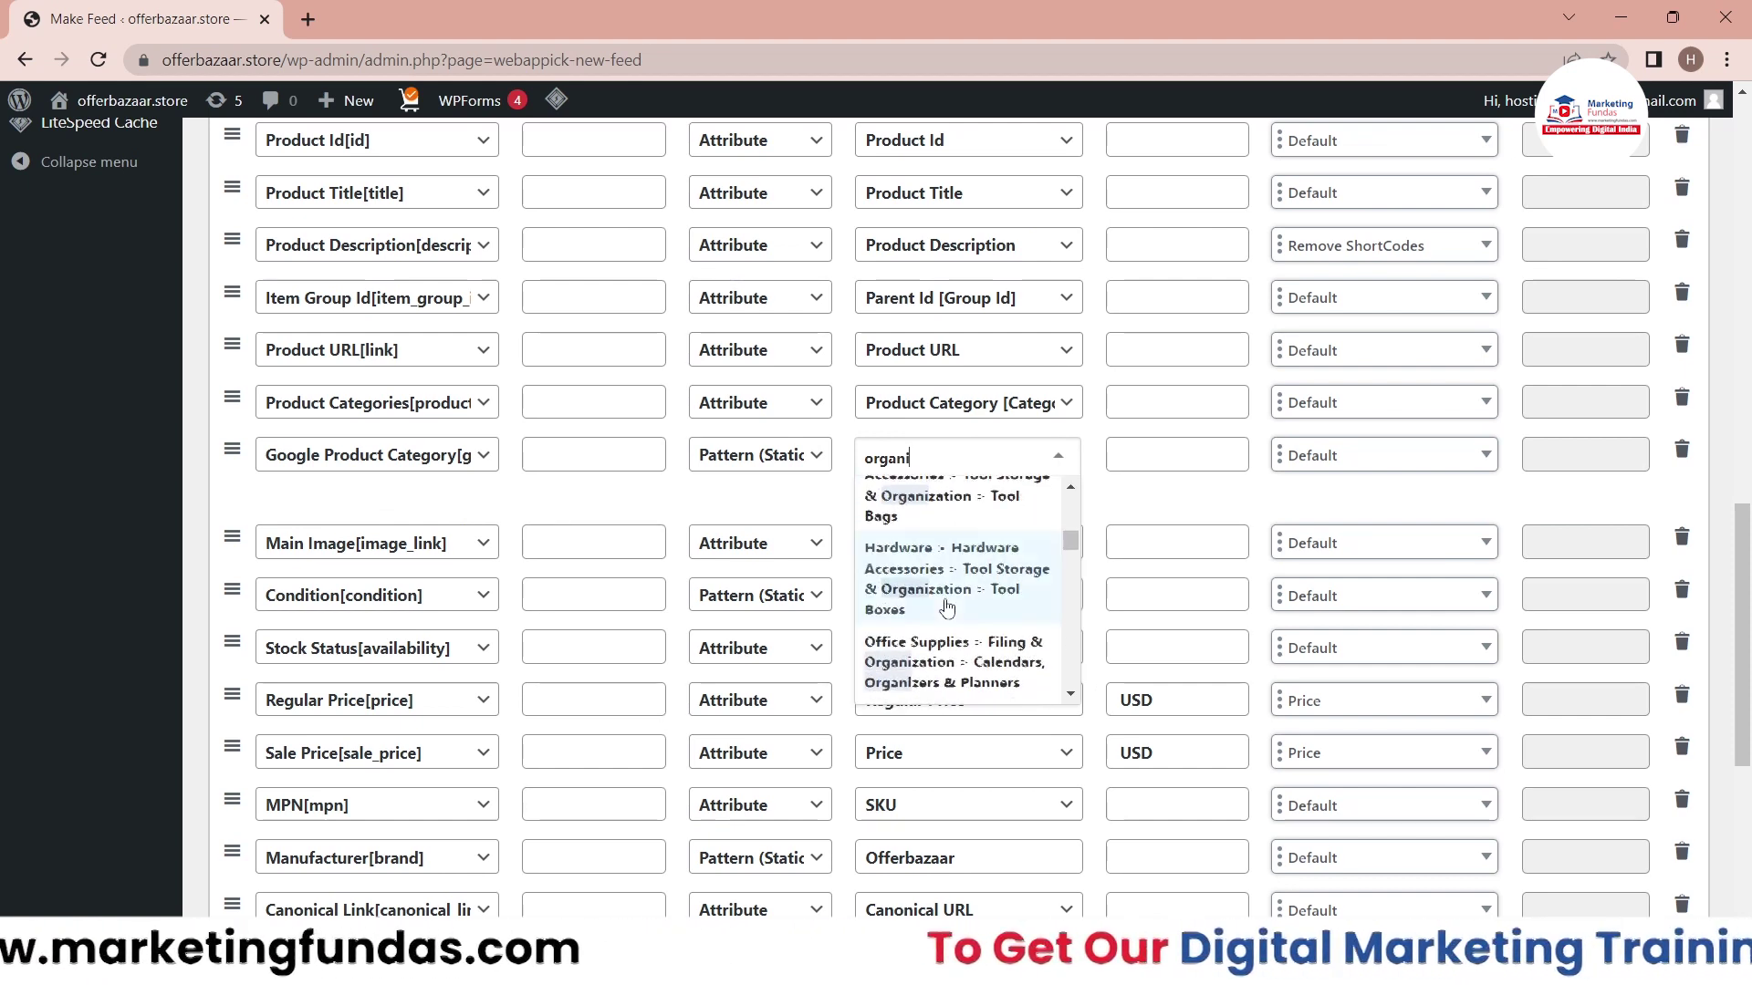
scroll(947, 609, down, 5)
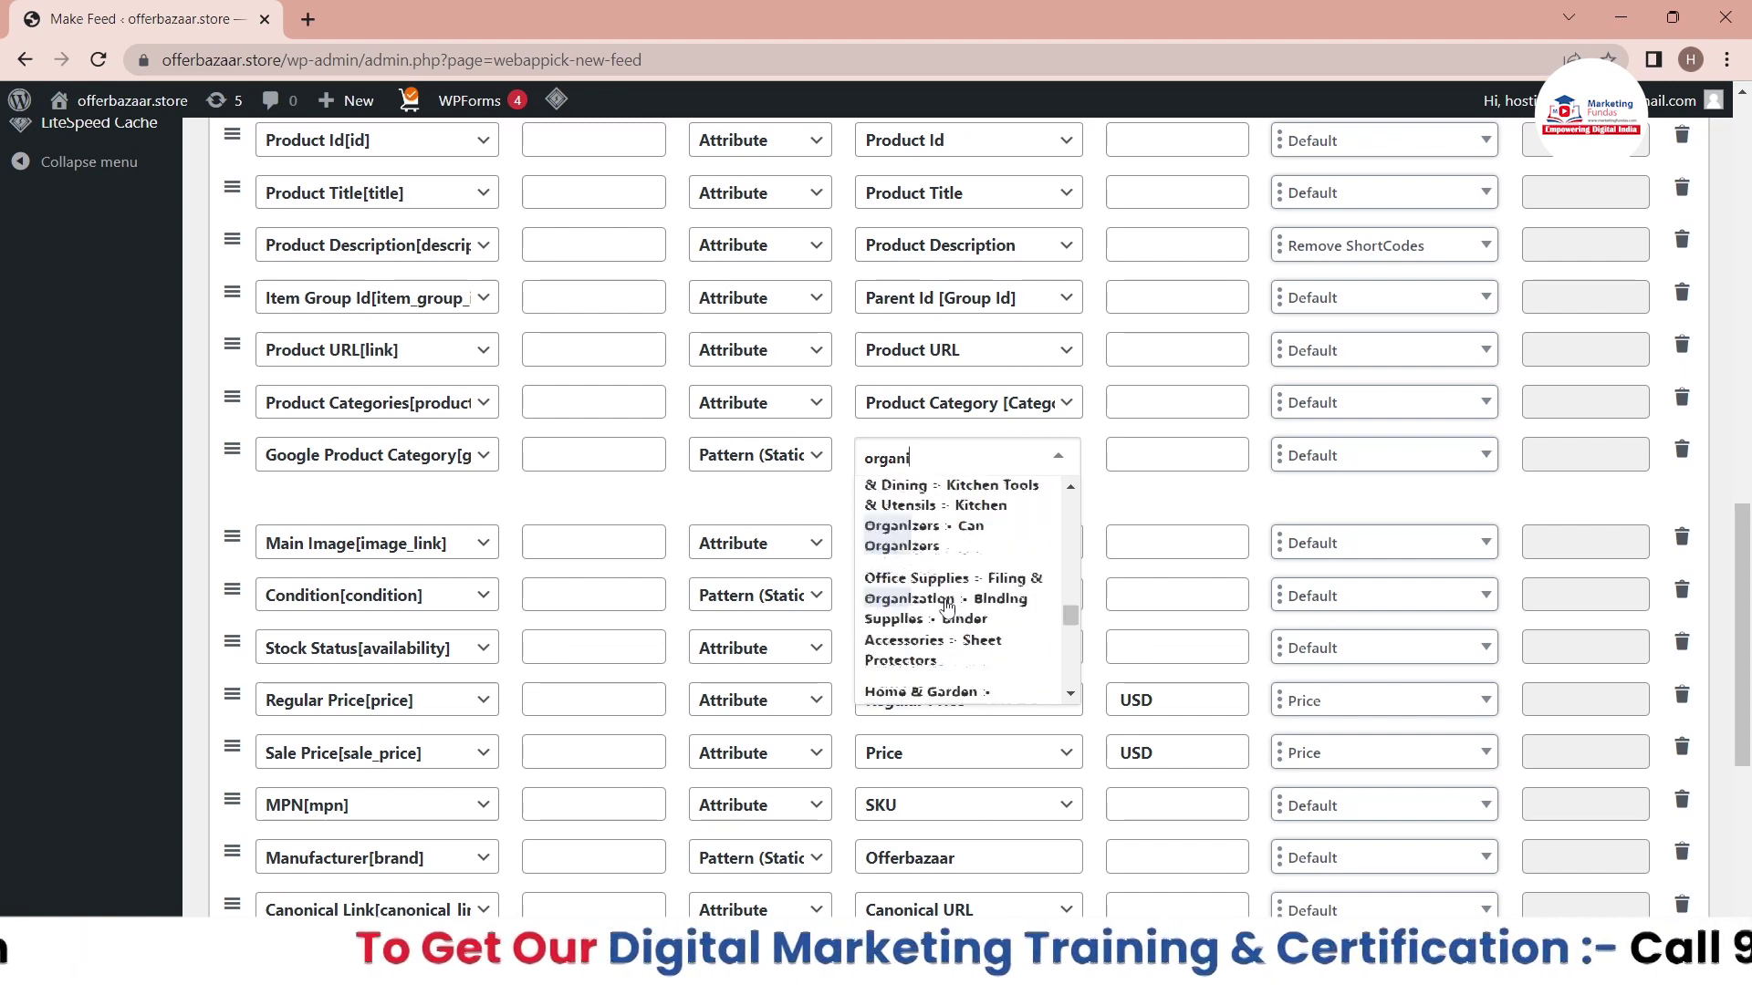
scroll(948, 608, down, 5)
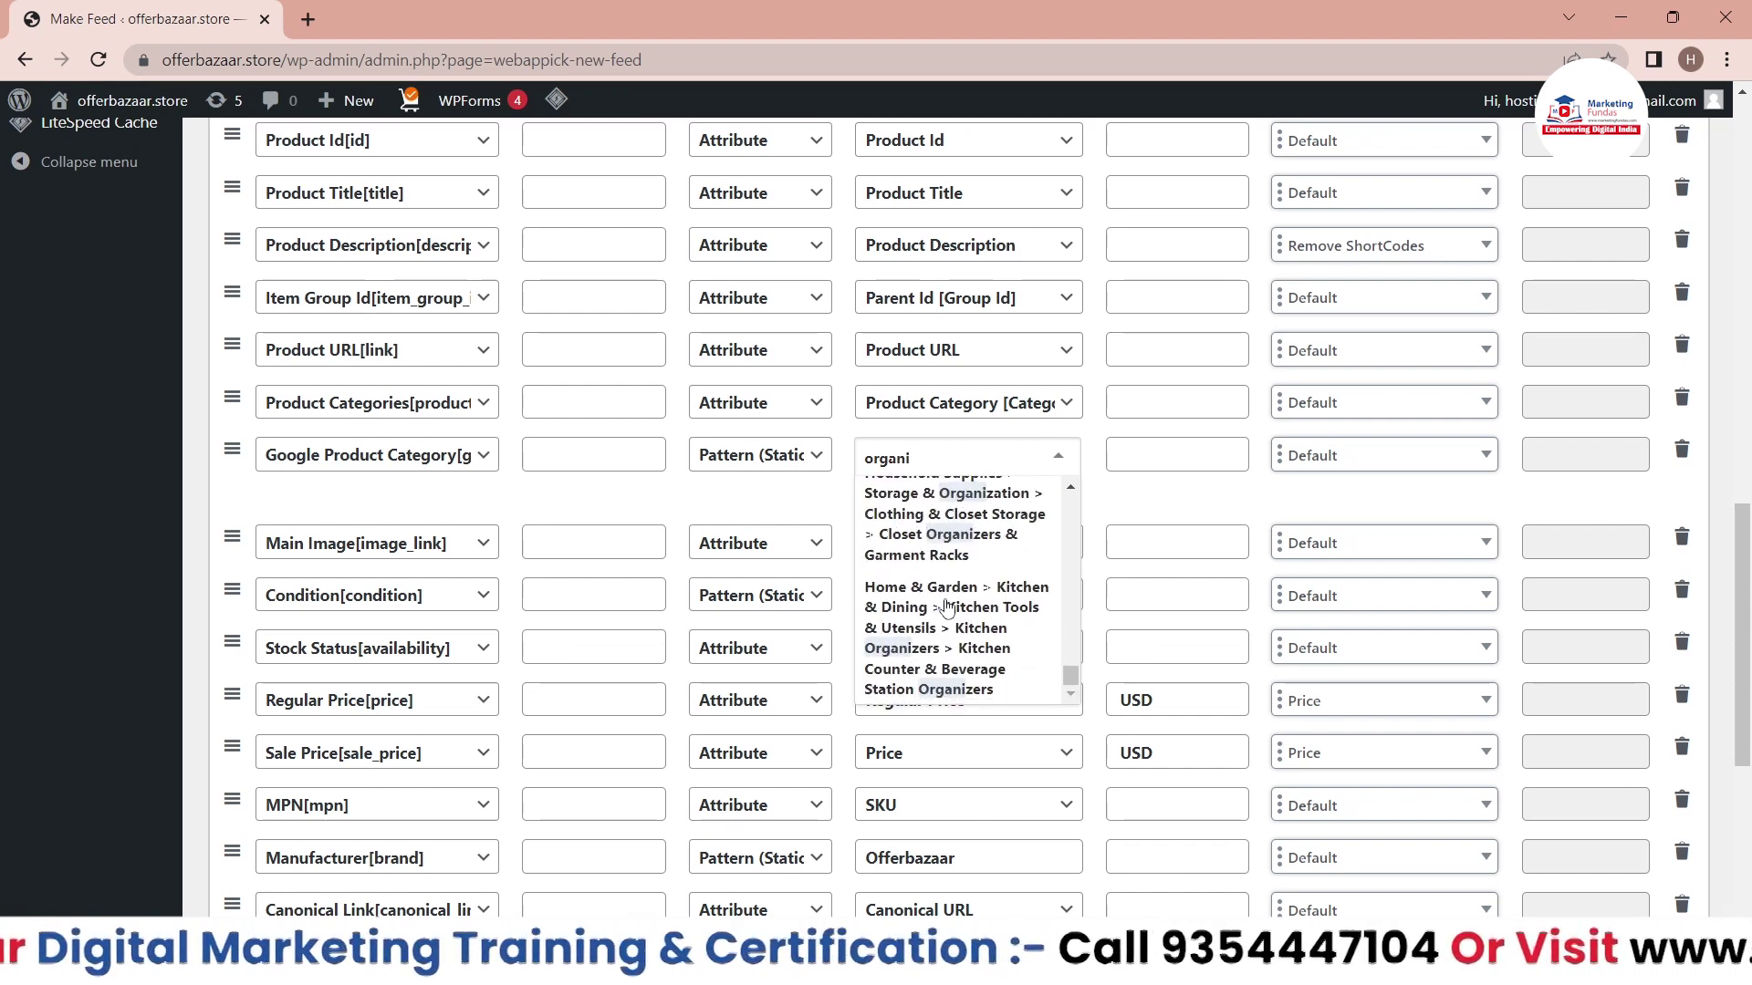
- Search 'vegeta' and select Food, Beverages & Tobacco > Food Items > Fruits & Vegetables
key(BackSpace)
key(BackSpace)
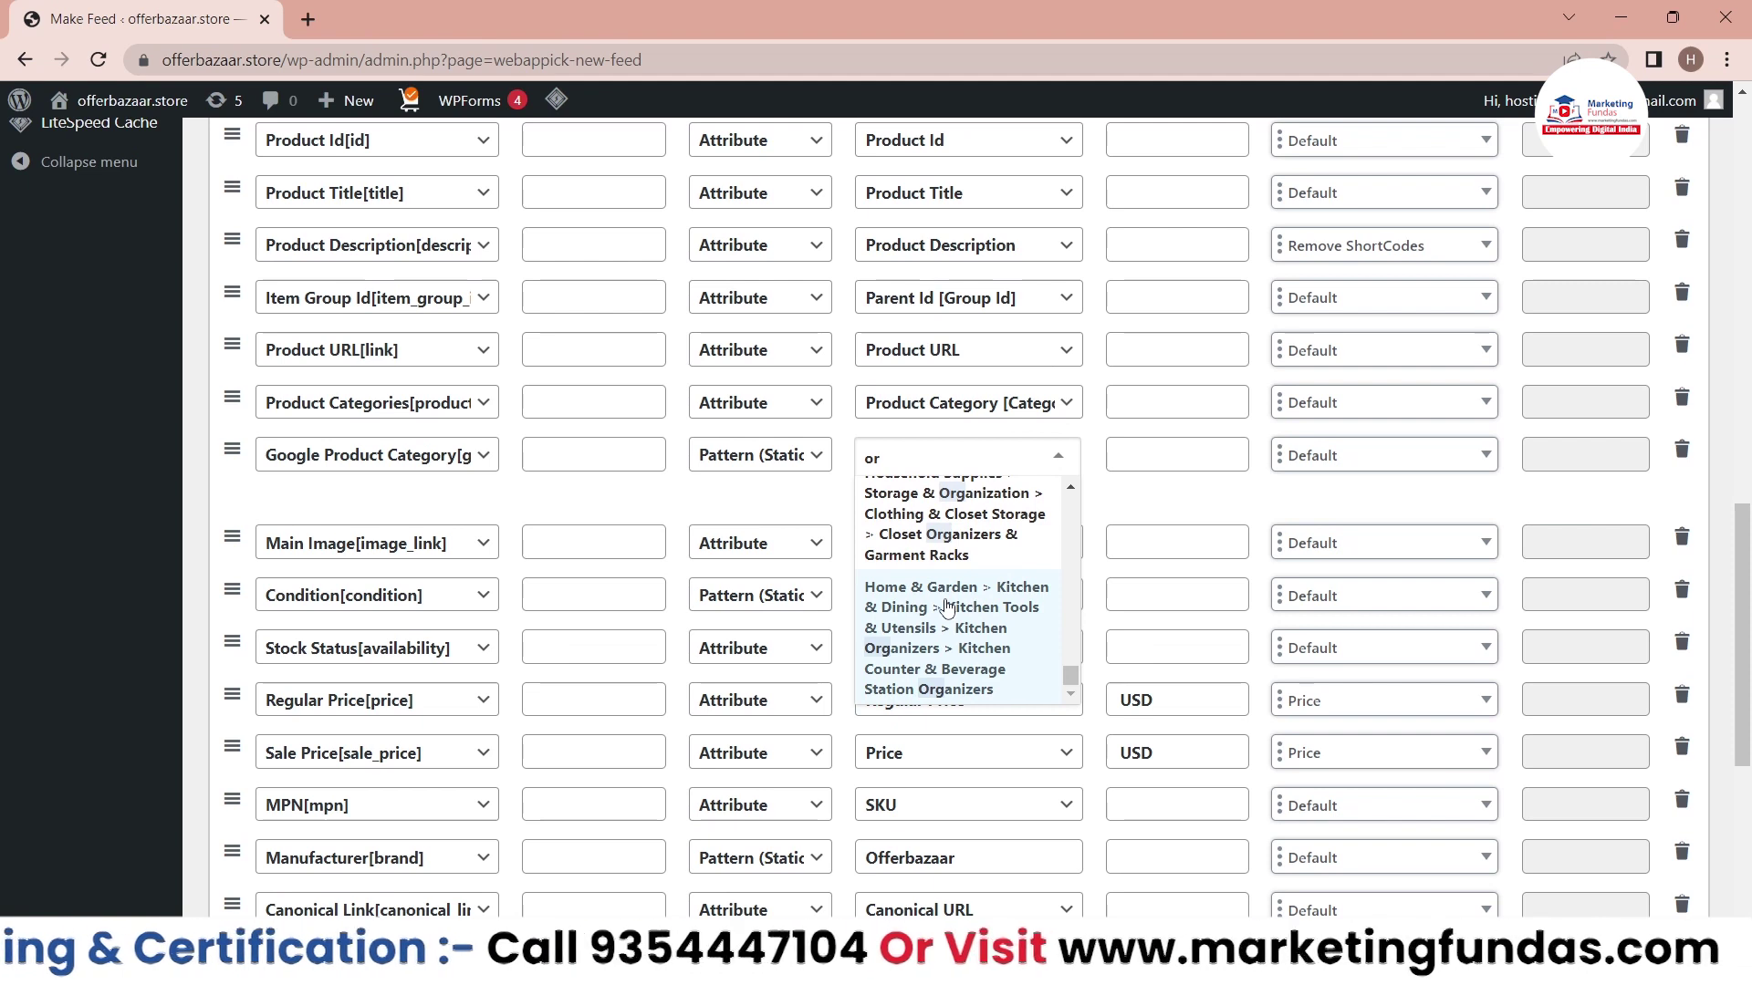
key(BackSpace)
key(BackSpace)
text(fa)
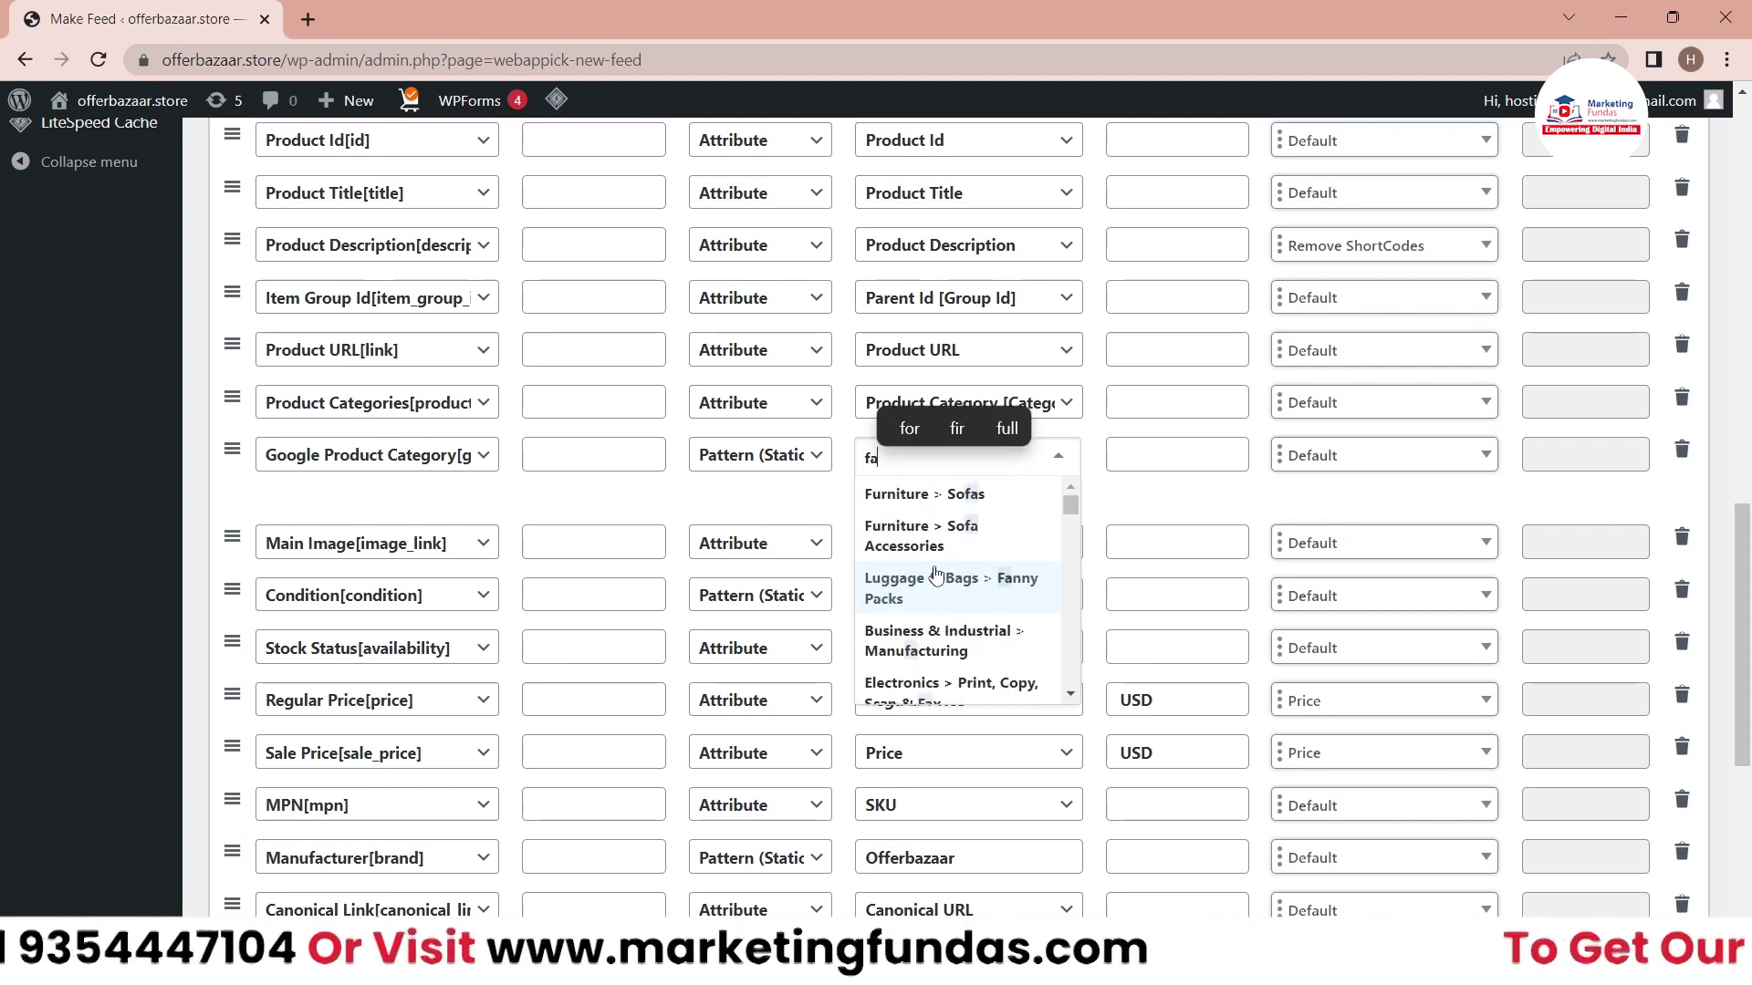
key(BackSpace)
text(ood)
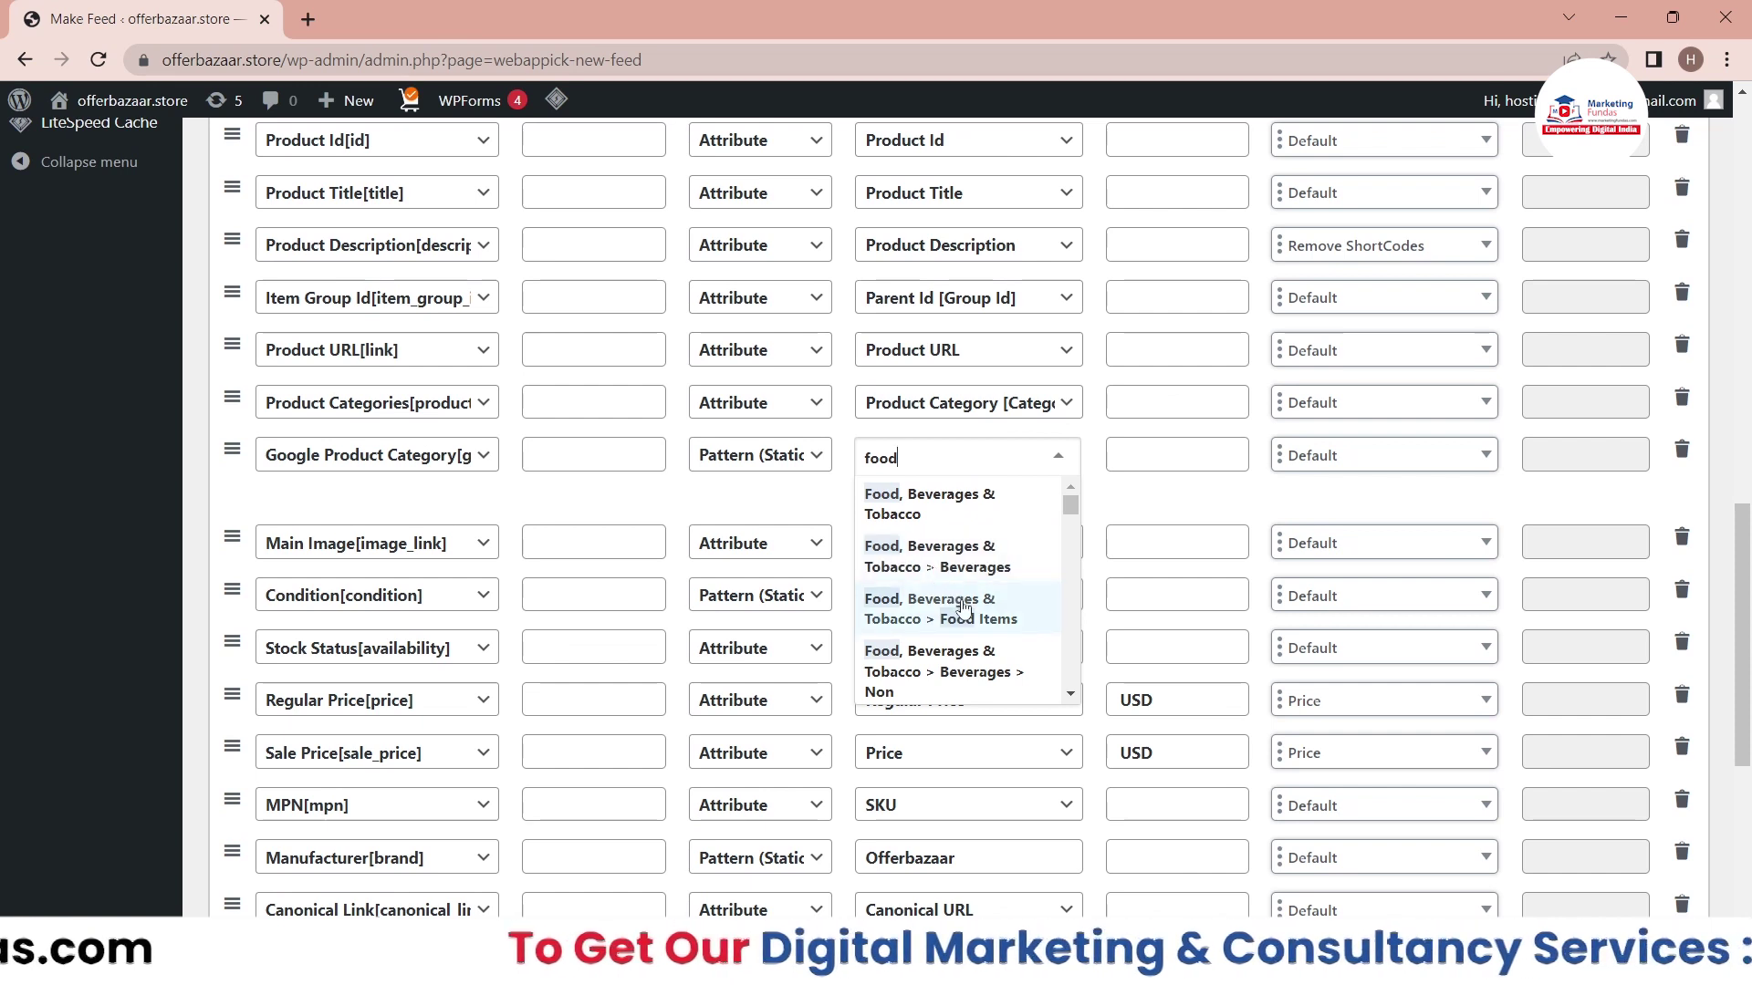
scroll(958, 602, down, 3)
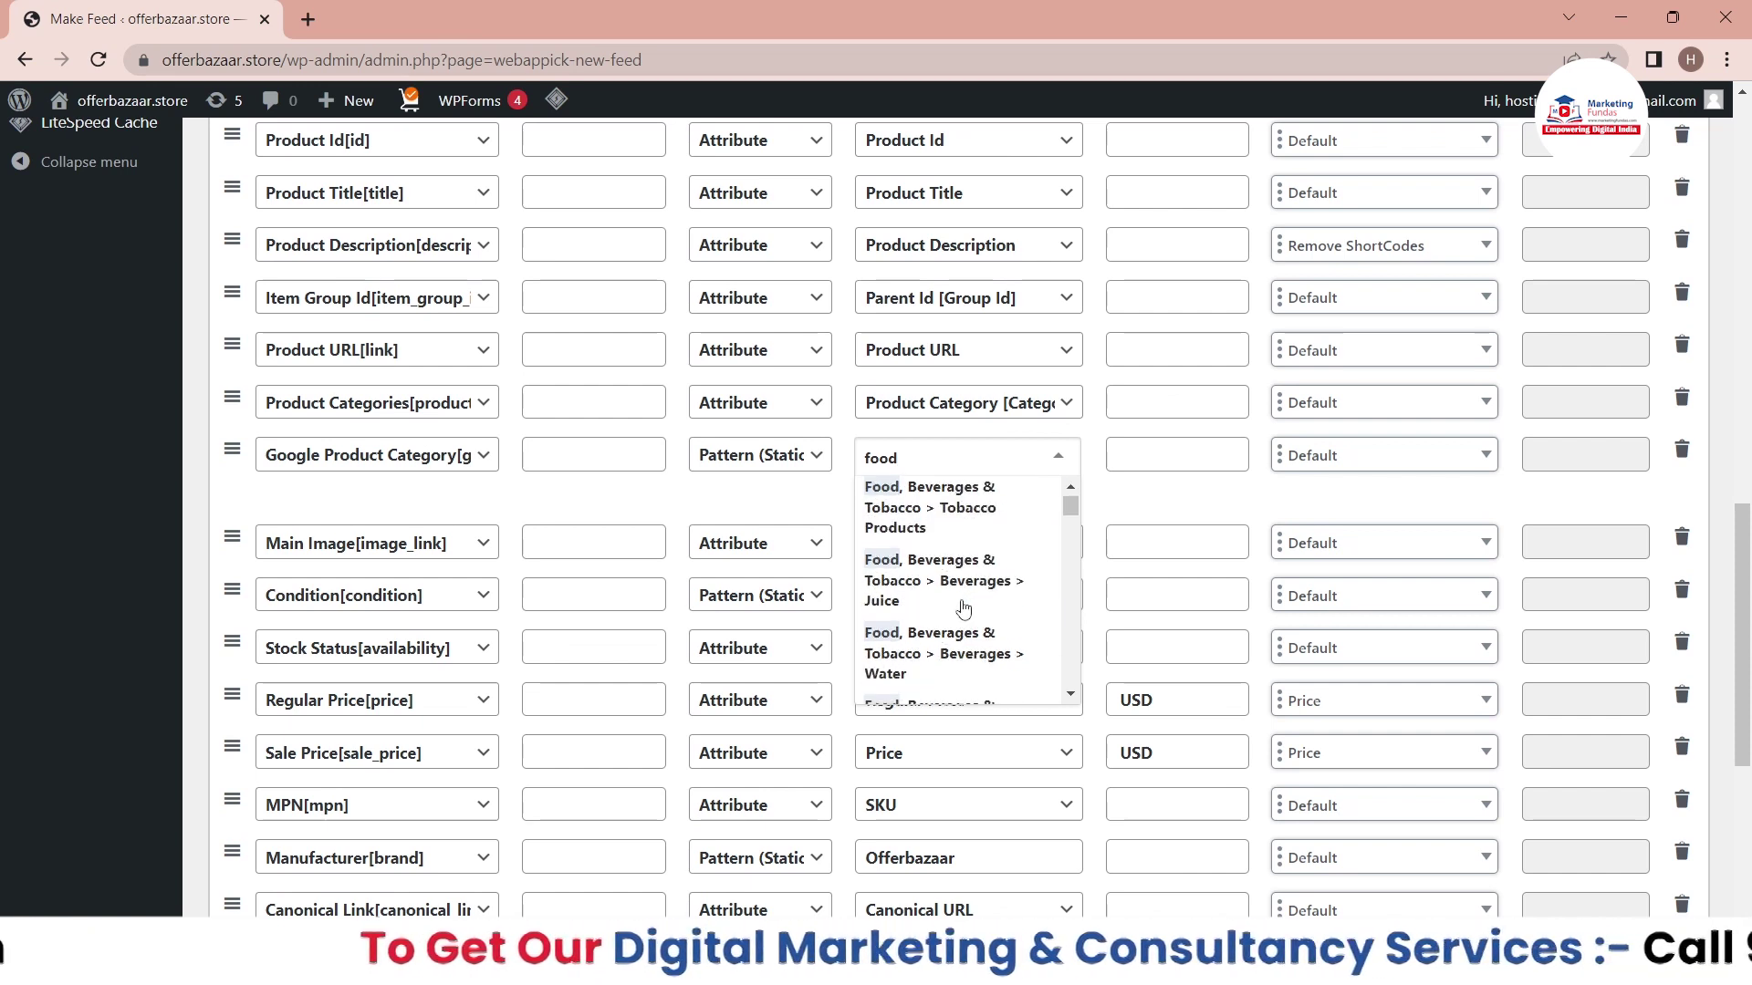
text(d)
scroll(963, 607, down, 3)
key(BackSpace)
key(BackSpace)
key(BackSpace)
key(BackSpace)
text(vegeta)
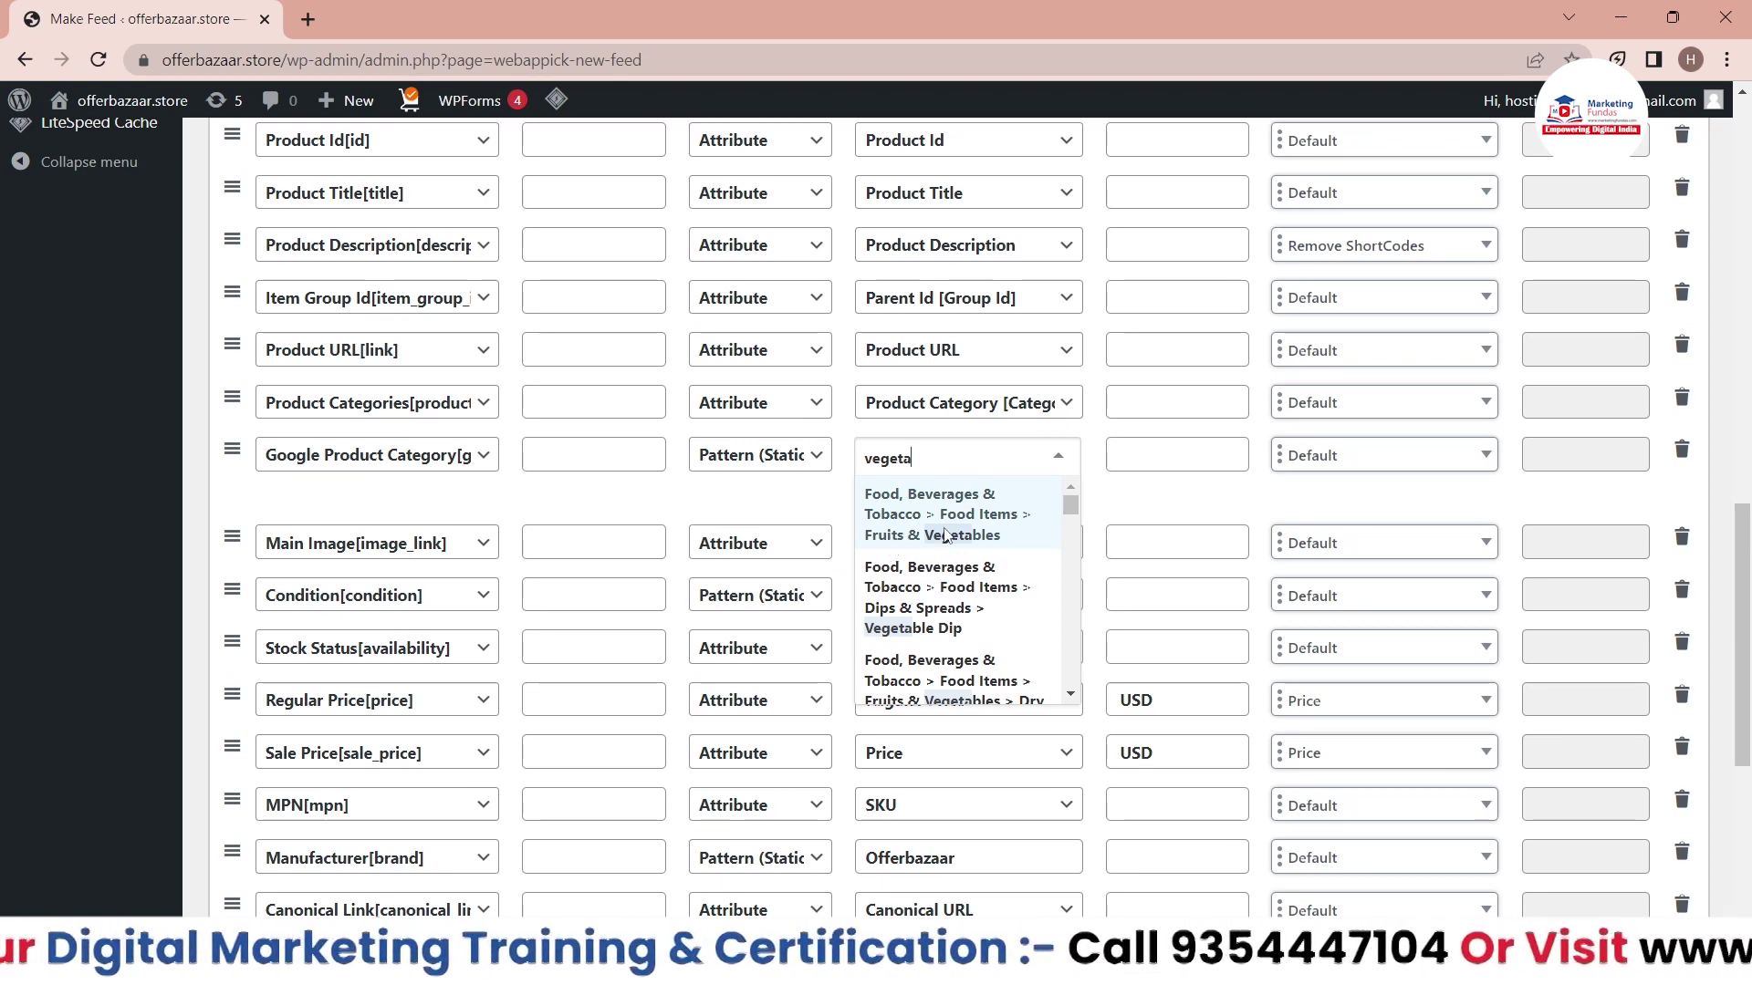
click(910, 538)
scroll(1149, 565, down, 4)
scroll(603, 878, up, 8)
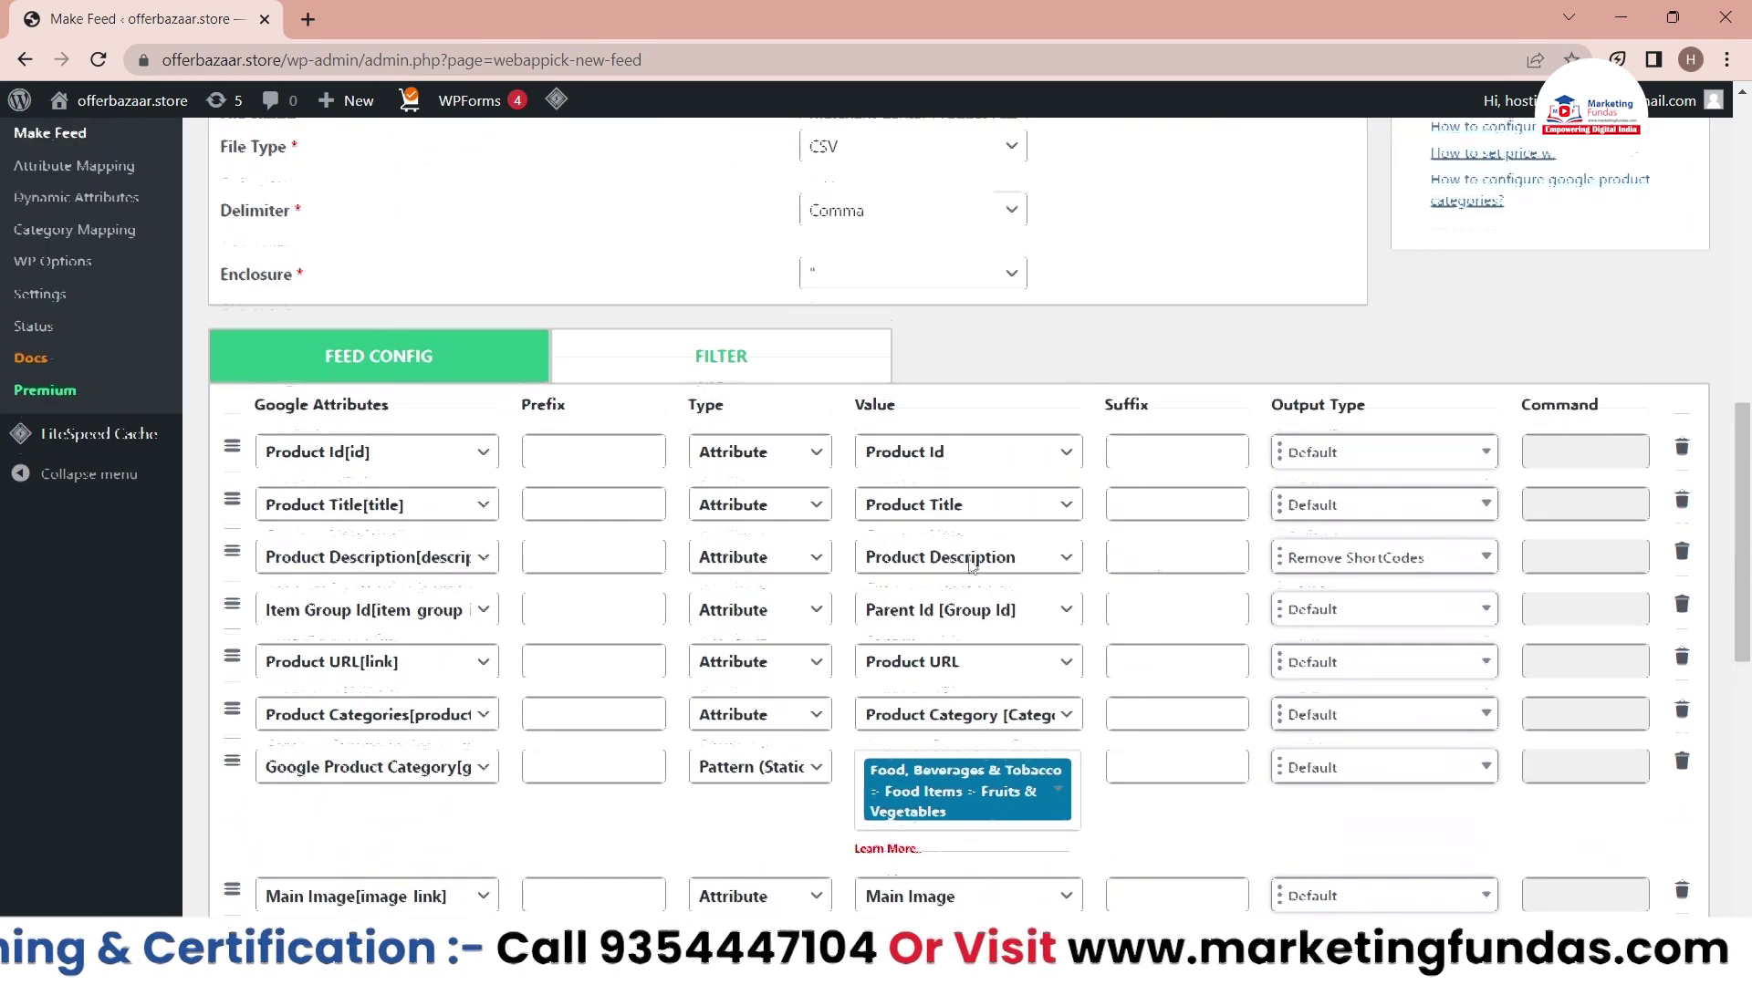
scroll(602, 878, down, 10)
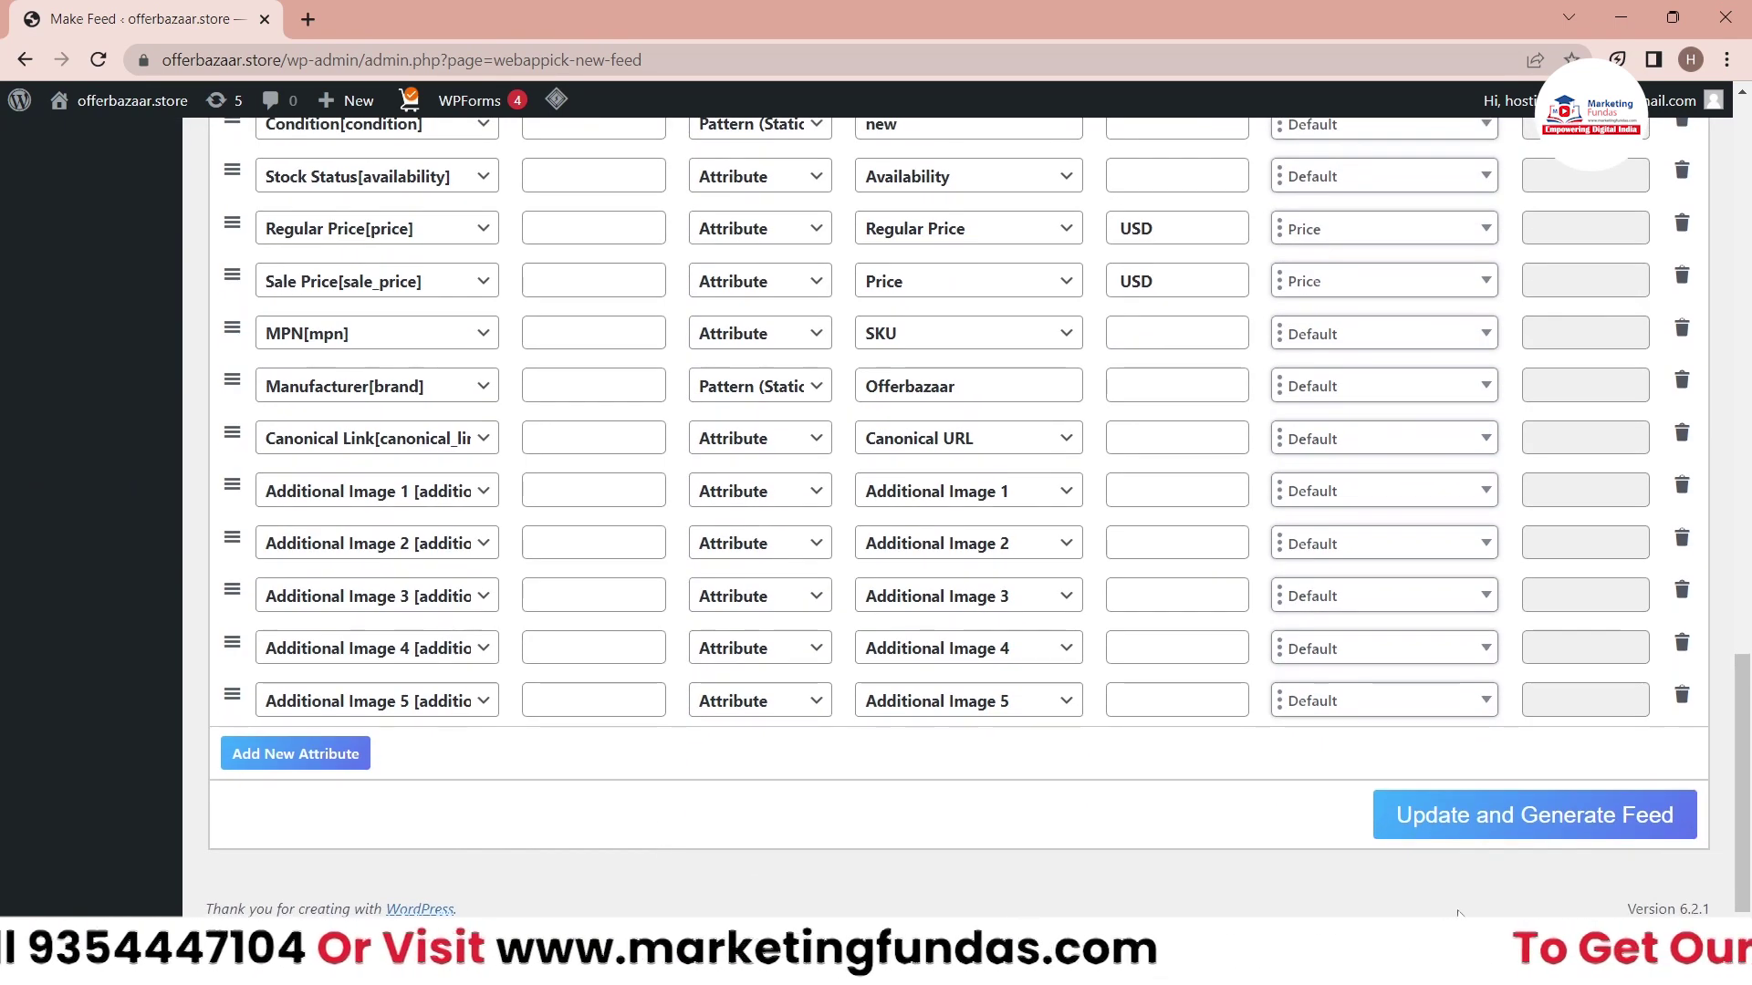
- Generate the feed, download its CSV from Manage Feeds, and switch to Merchant Center
click(1516, 828)
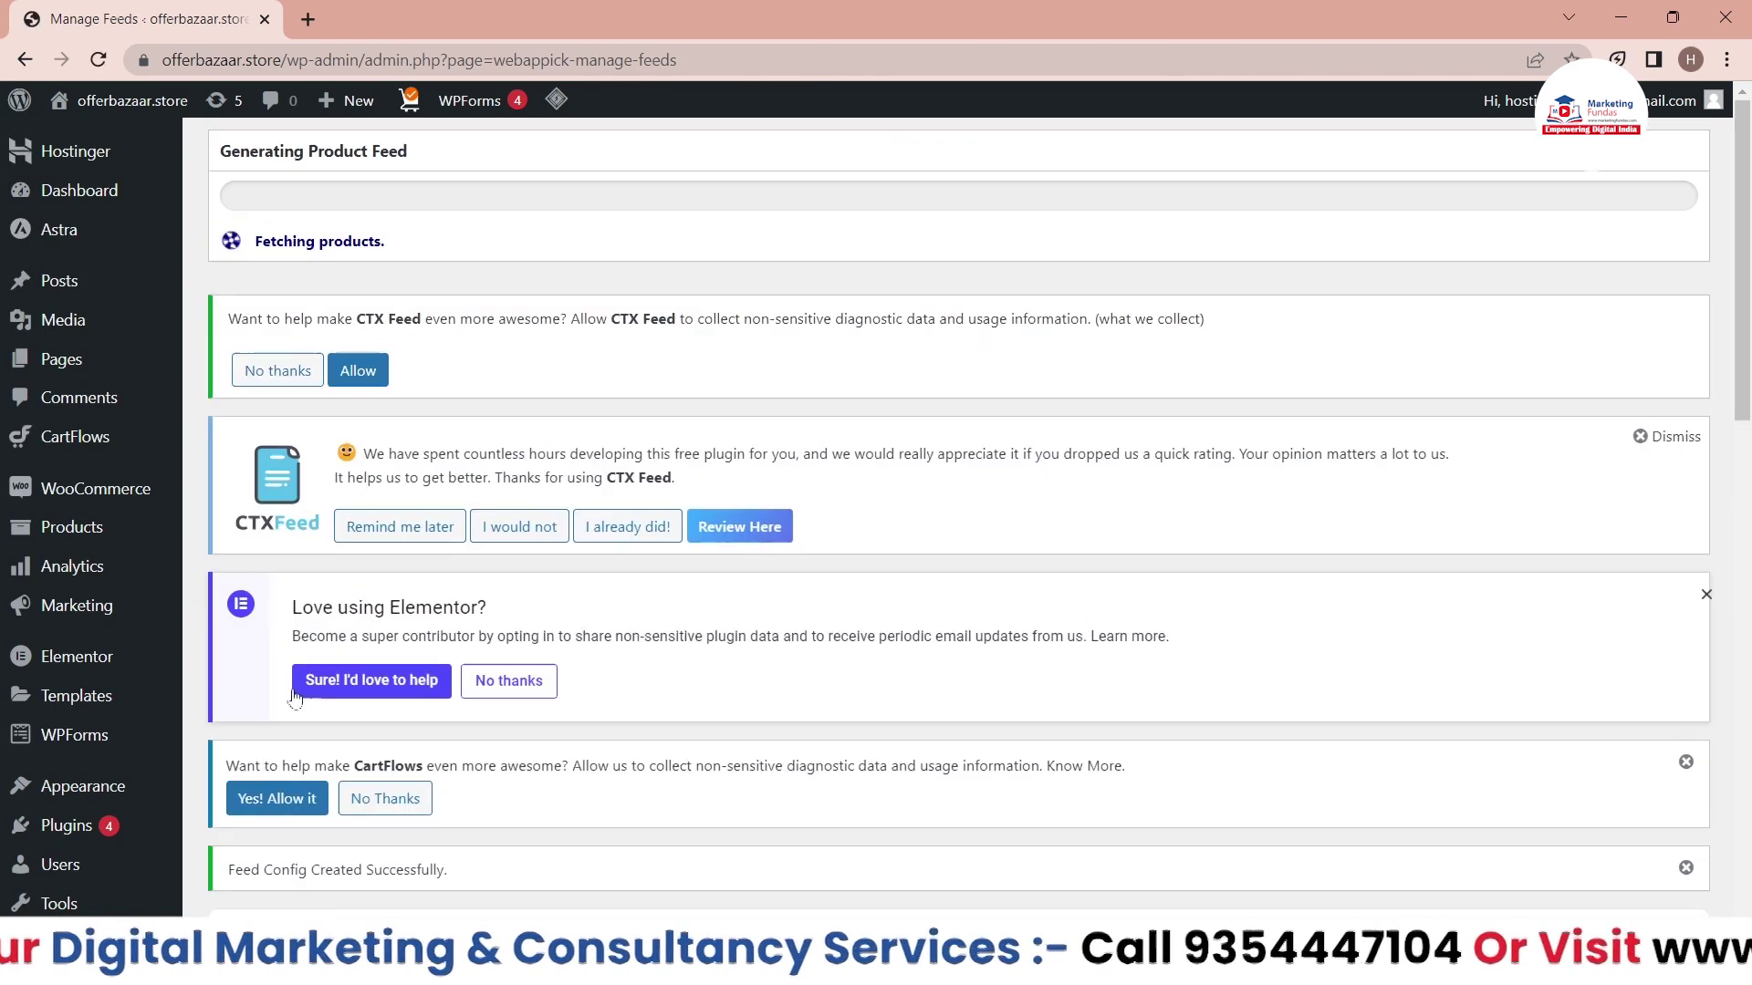
scroll(253, 760, down, 3)
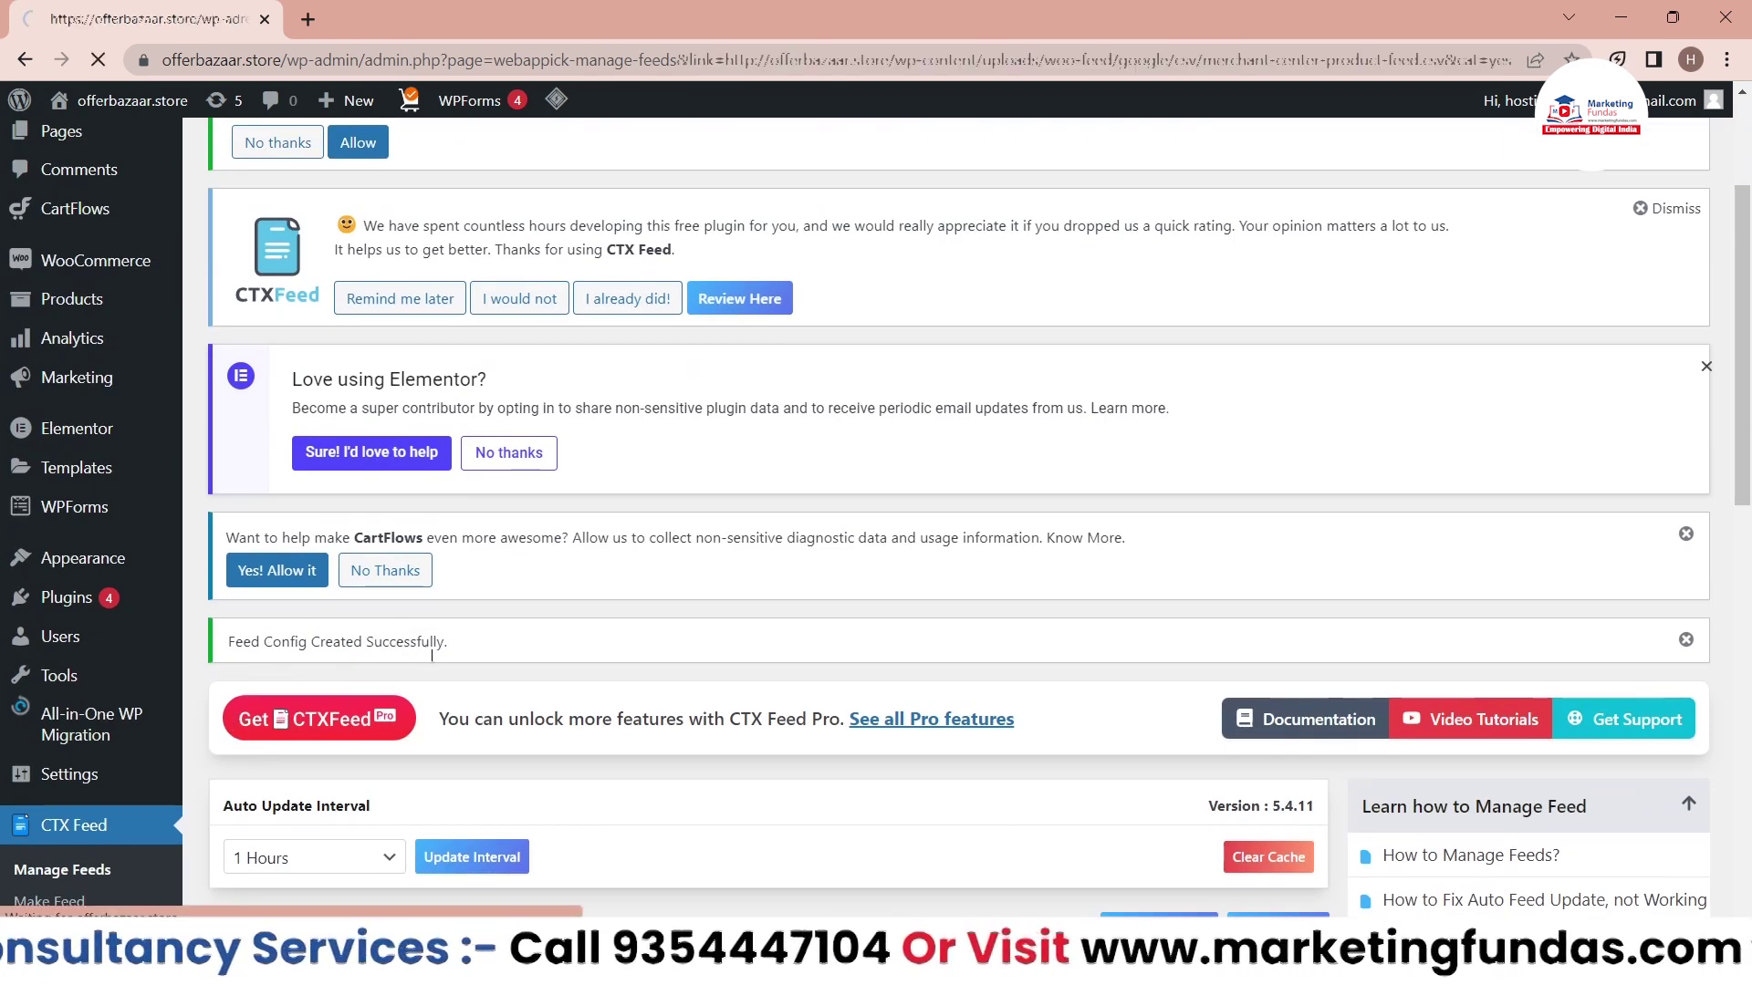
scroll(861, 626, down, 5)
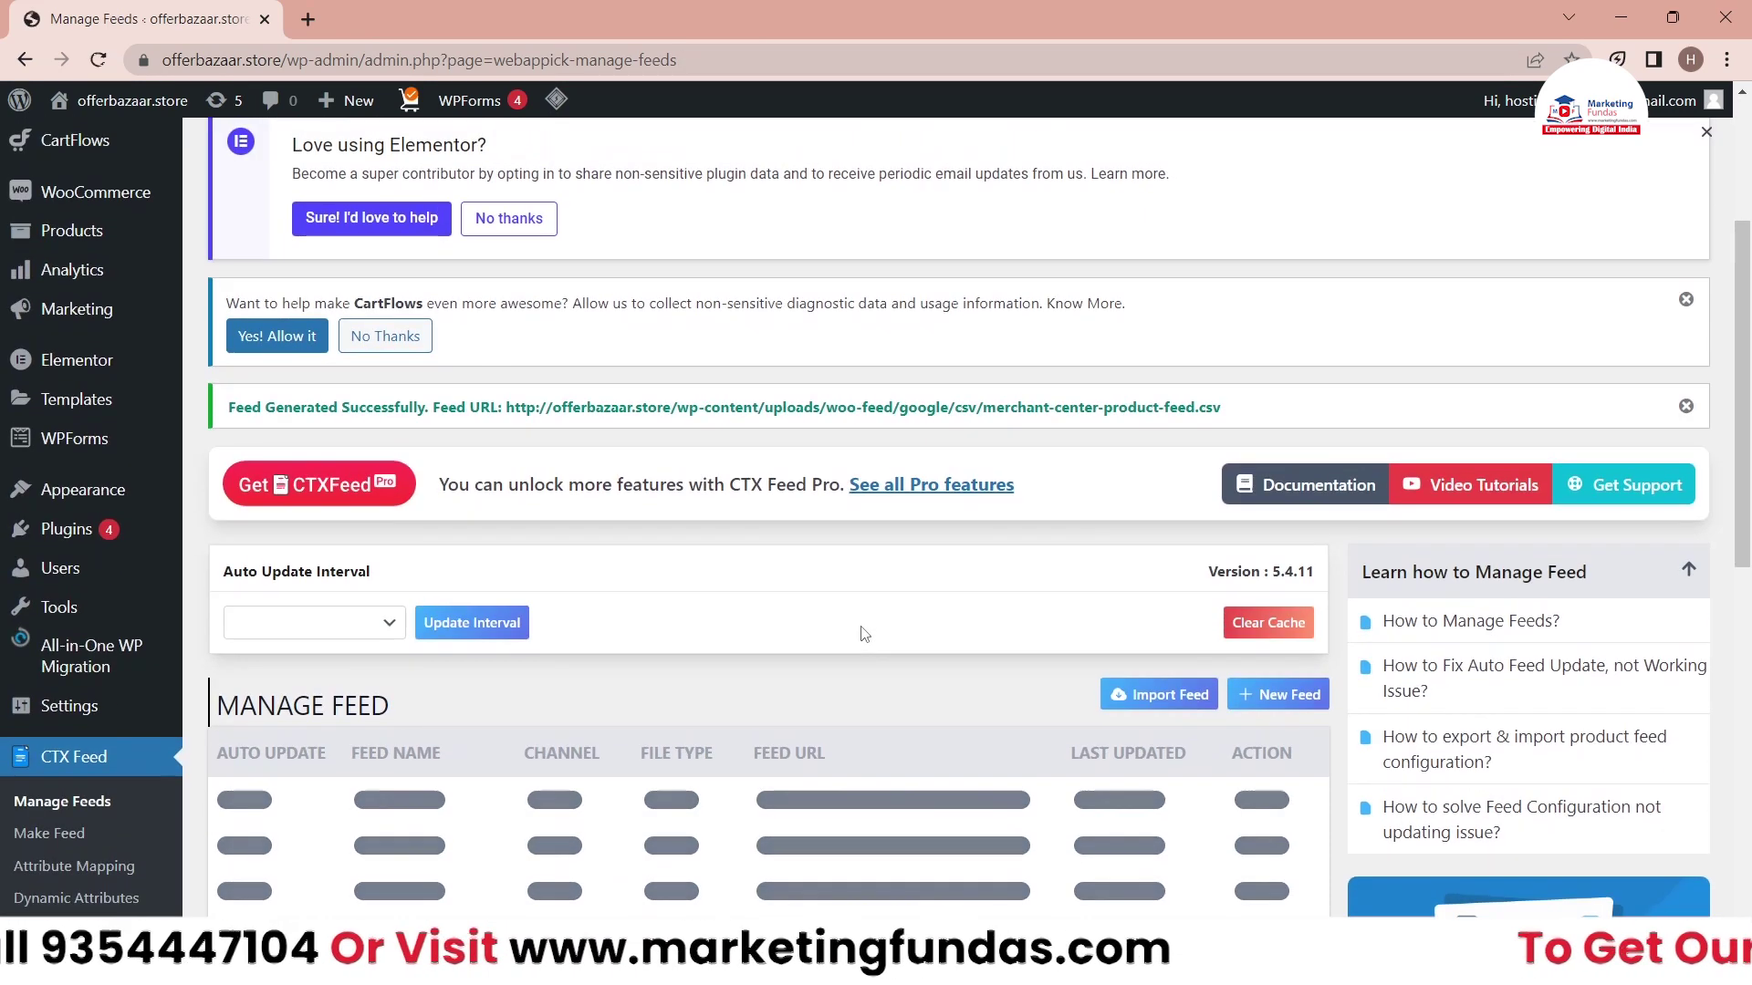
scroll(966, 713, down, 2)
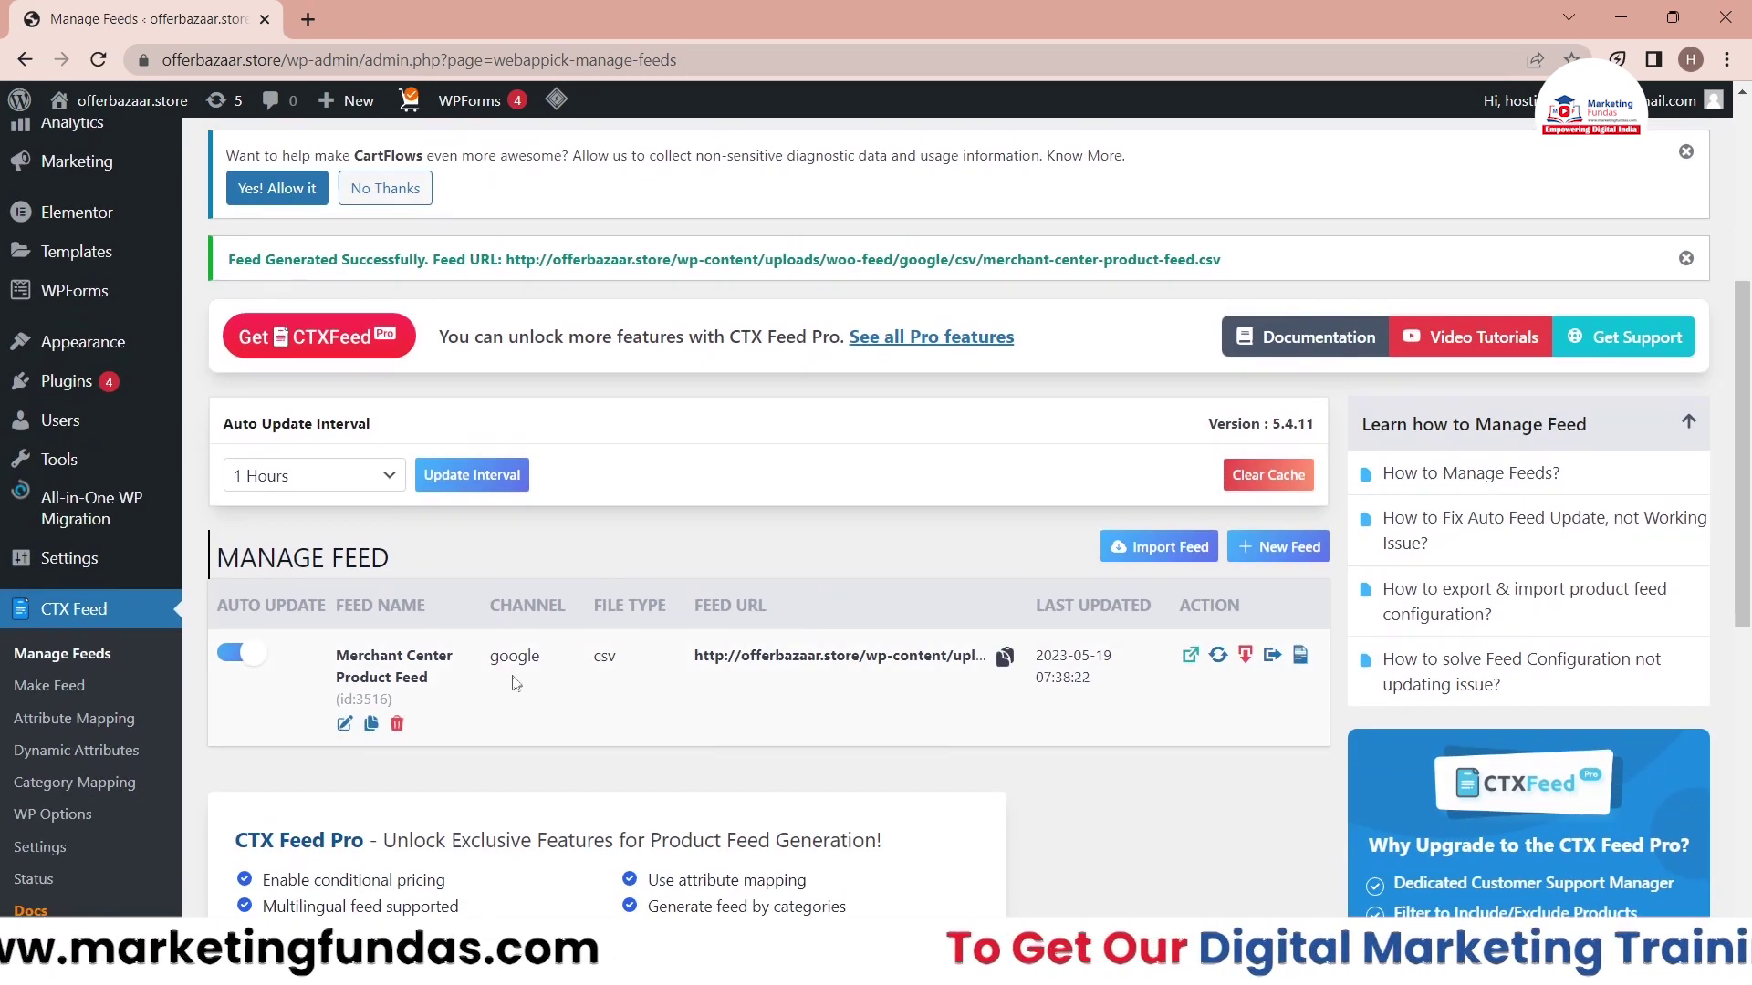
scroll(1149, 716, down, 1)
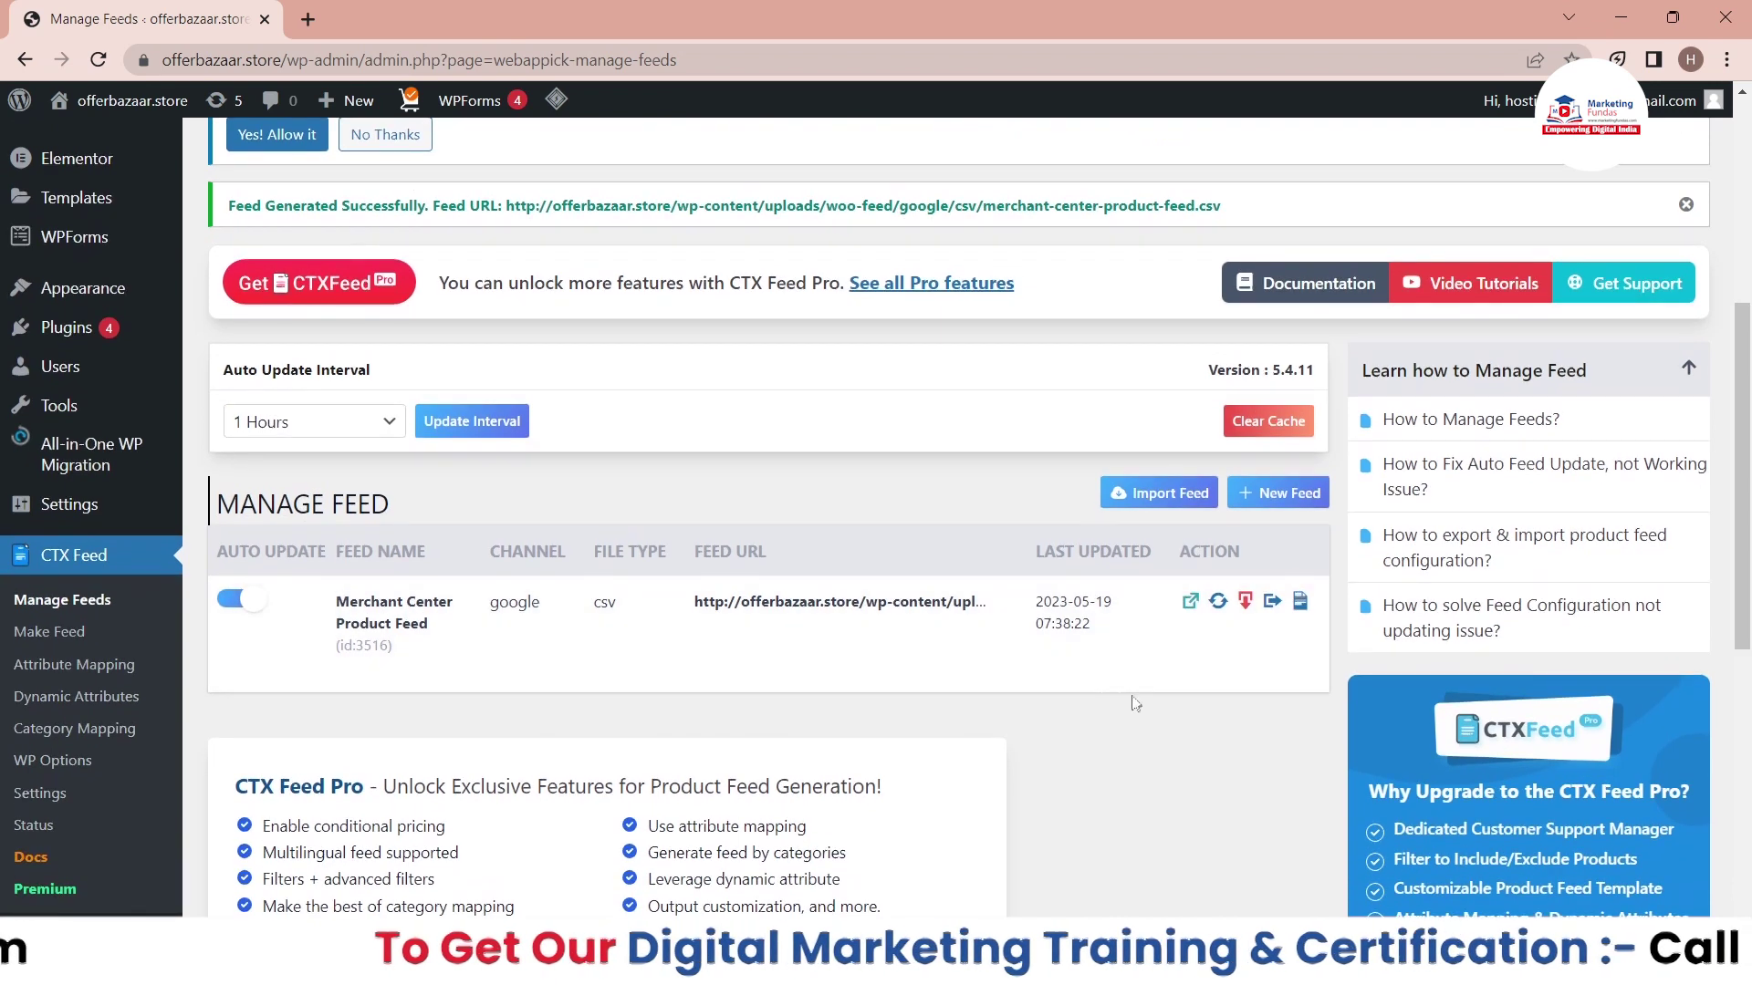
click(1246, 606)
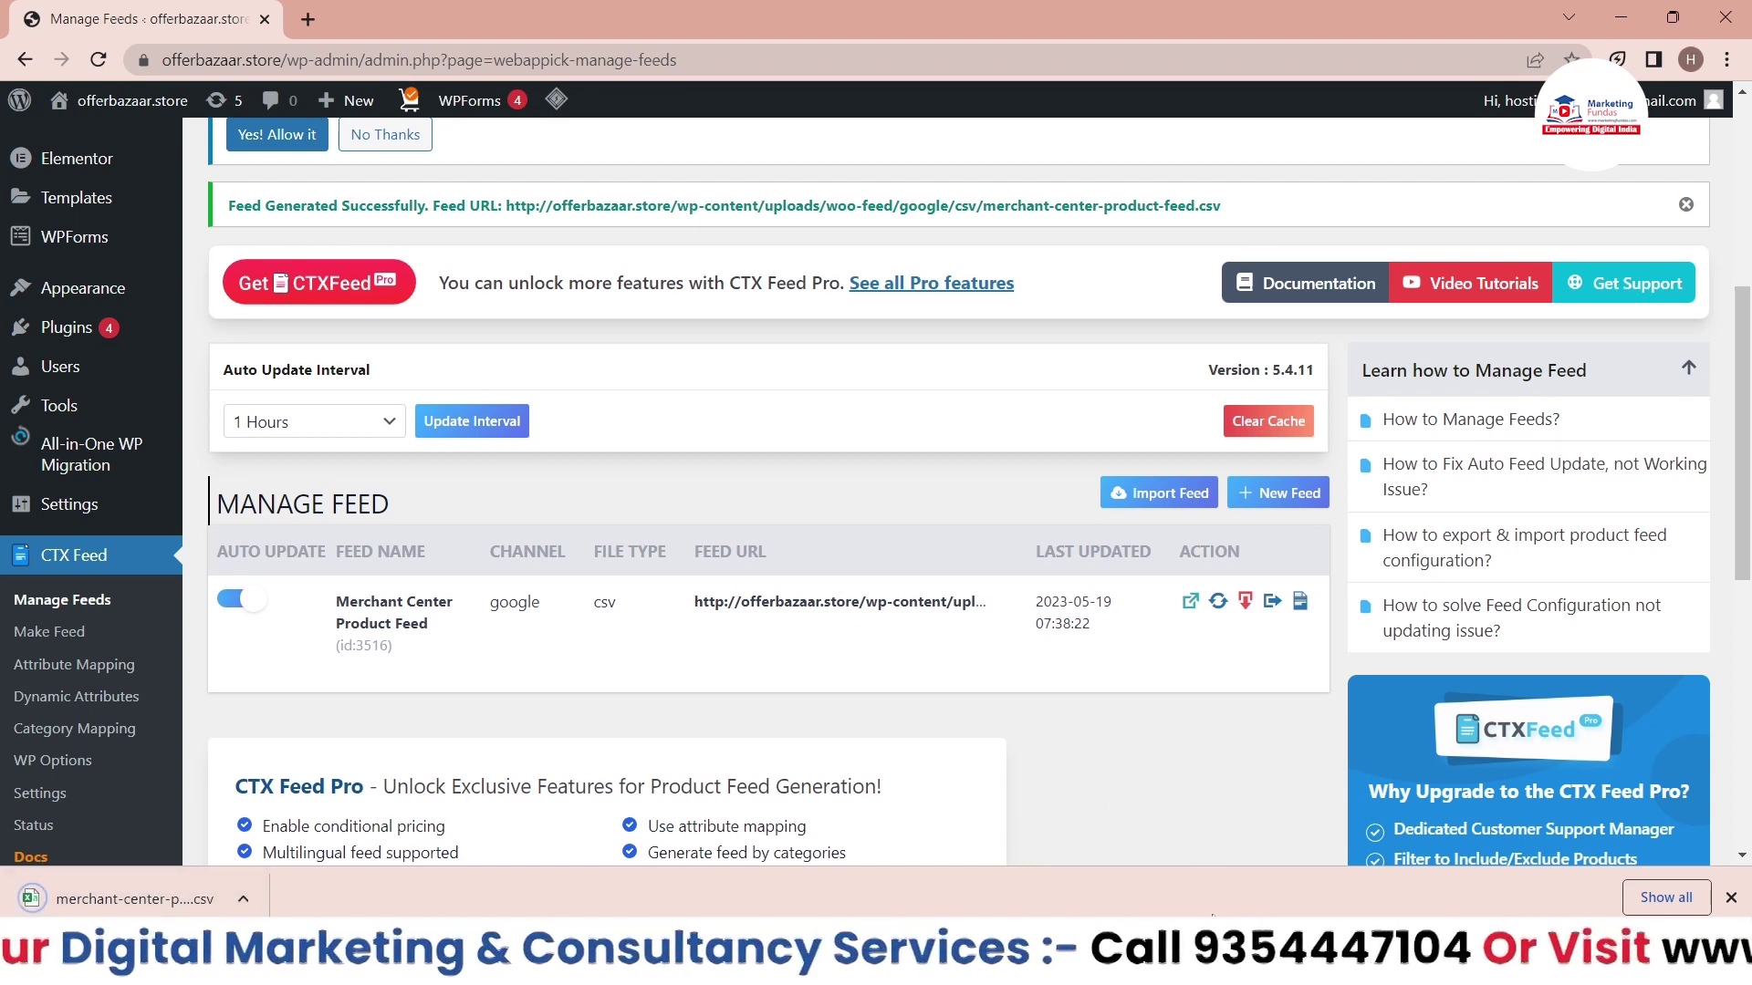
key(alt+Tab)
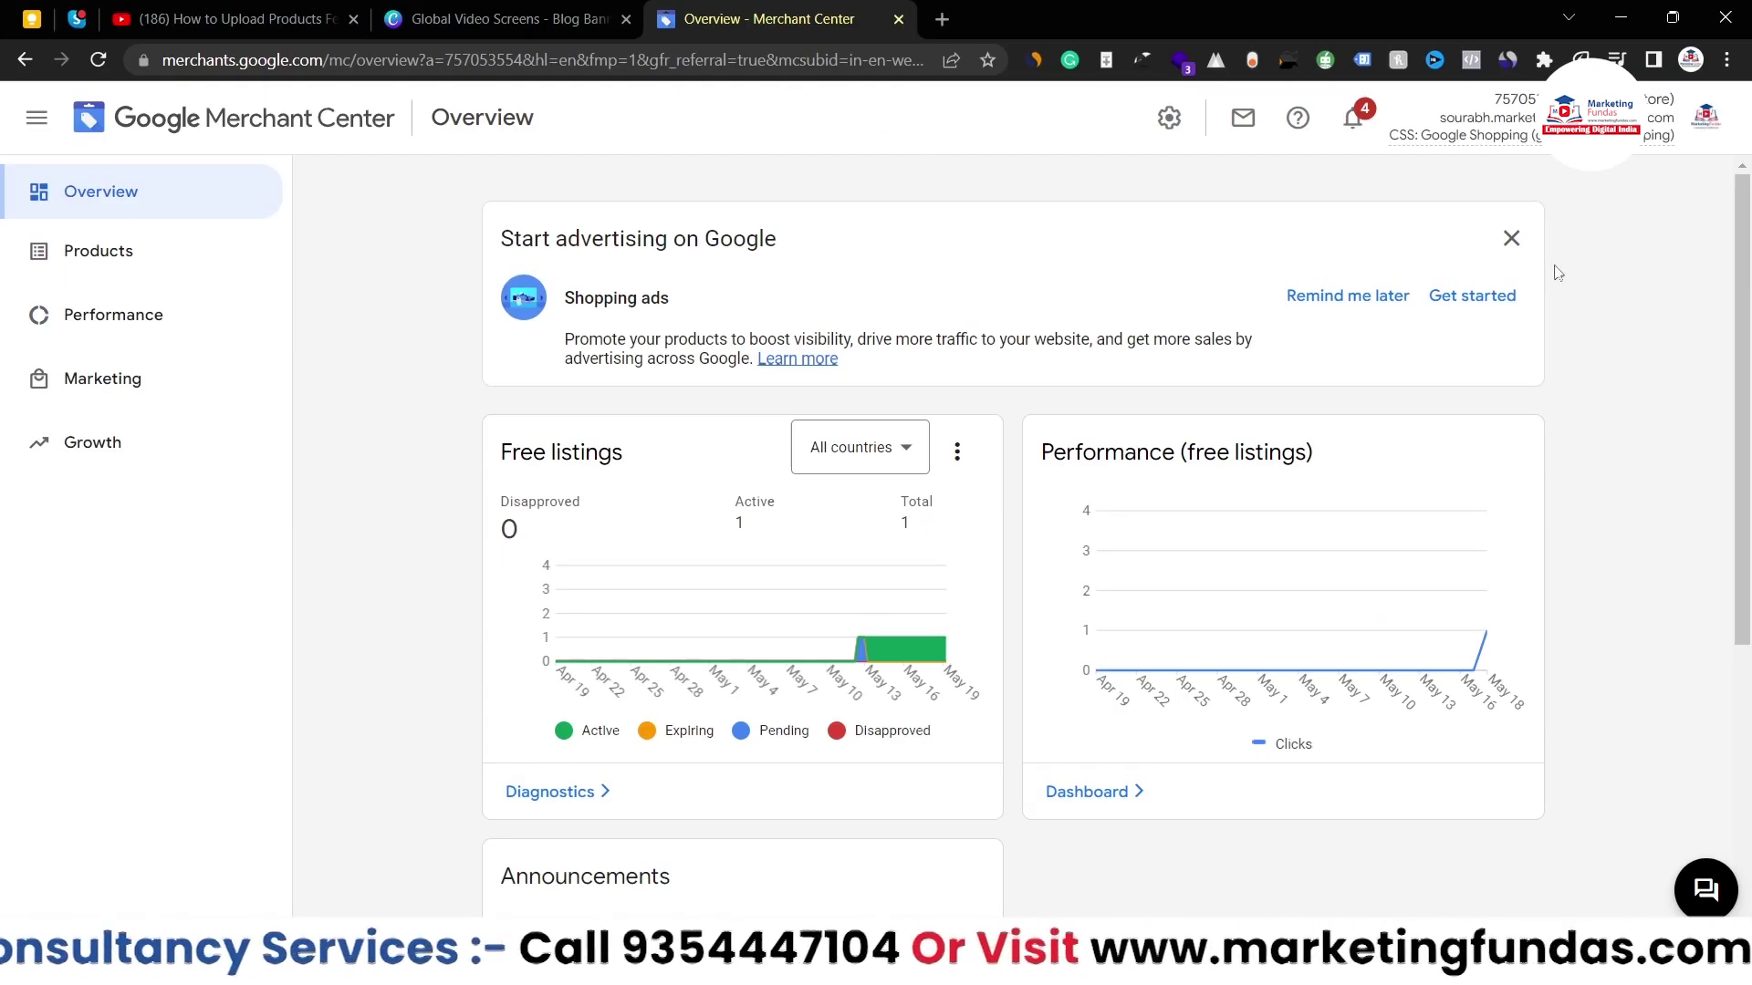
mouse_move(1743, 342)
mouse_down()
mouse_move(1745, 414)
mouse_move(1749, 368)
mouse_up()
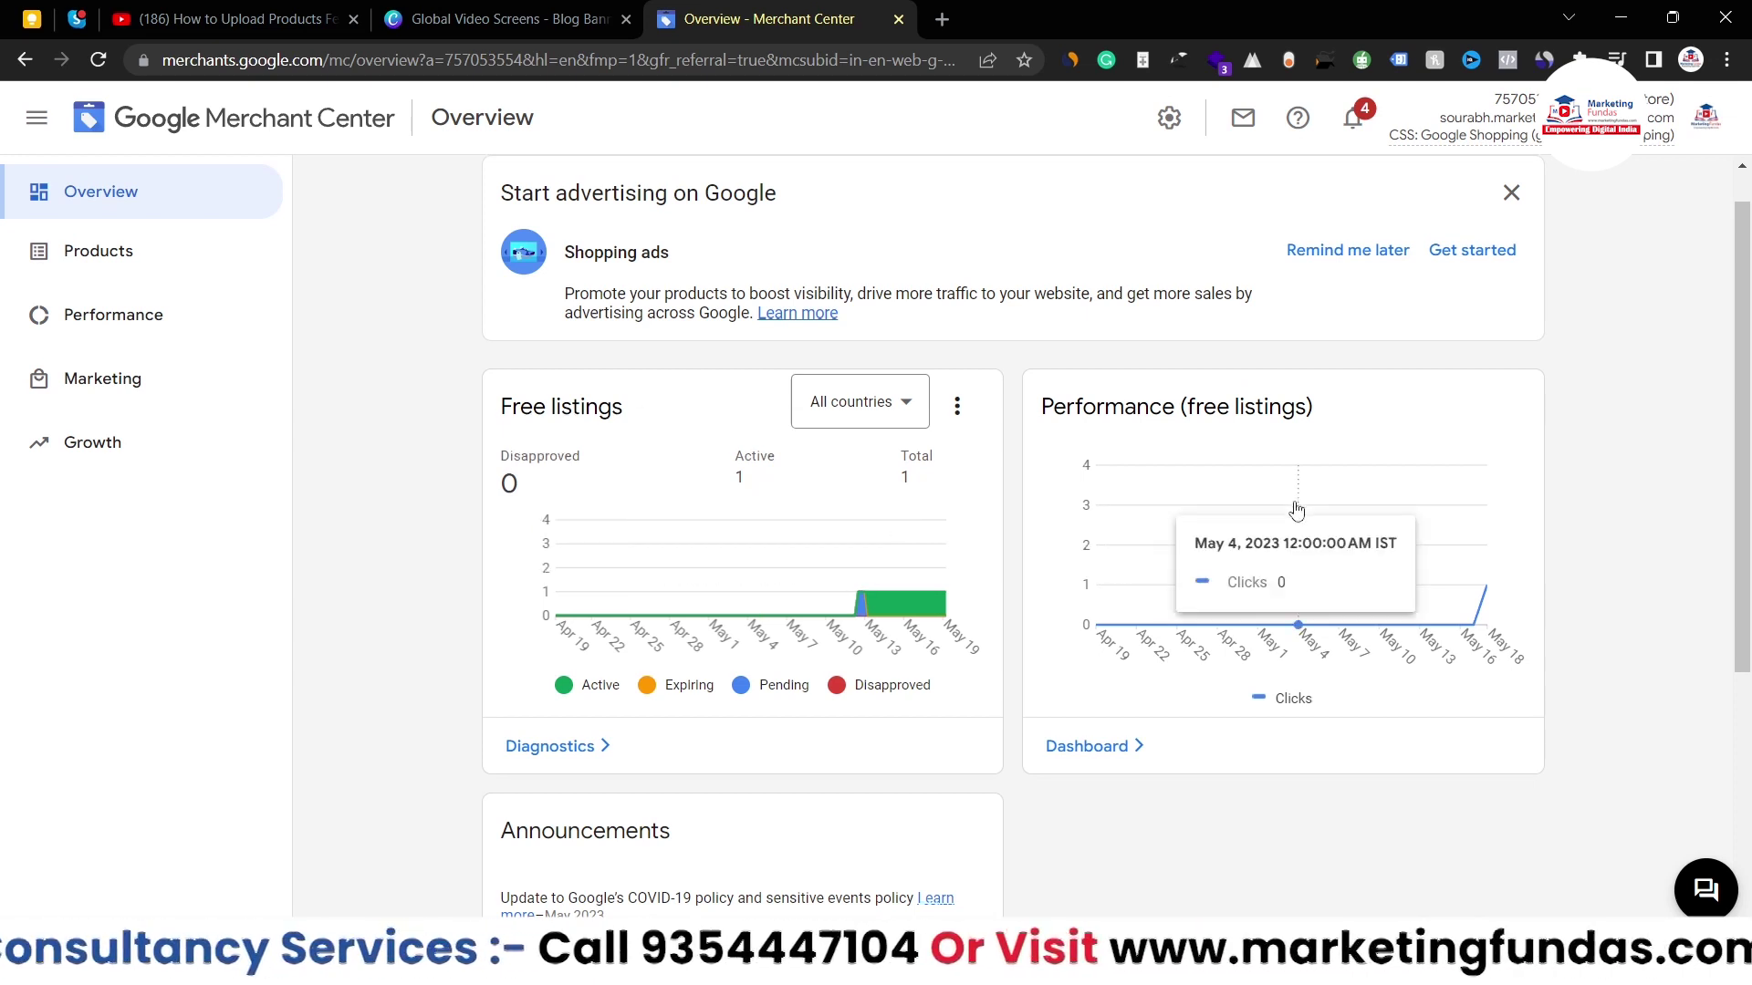
mouse_move(912, 564)
scroll(913, 568, down, 1)
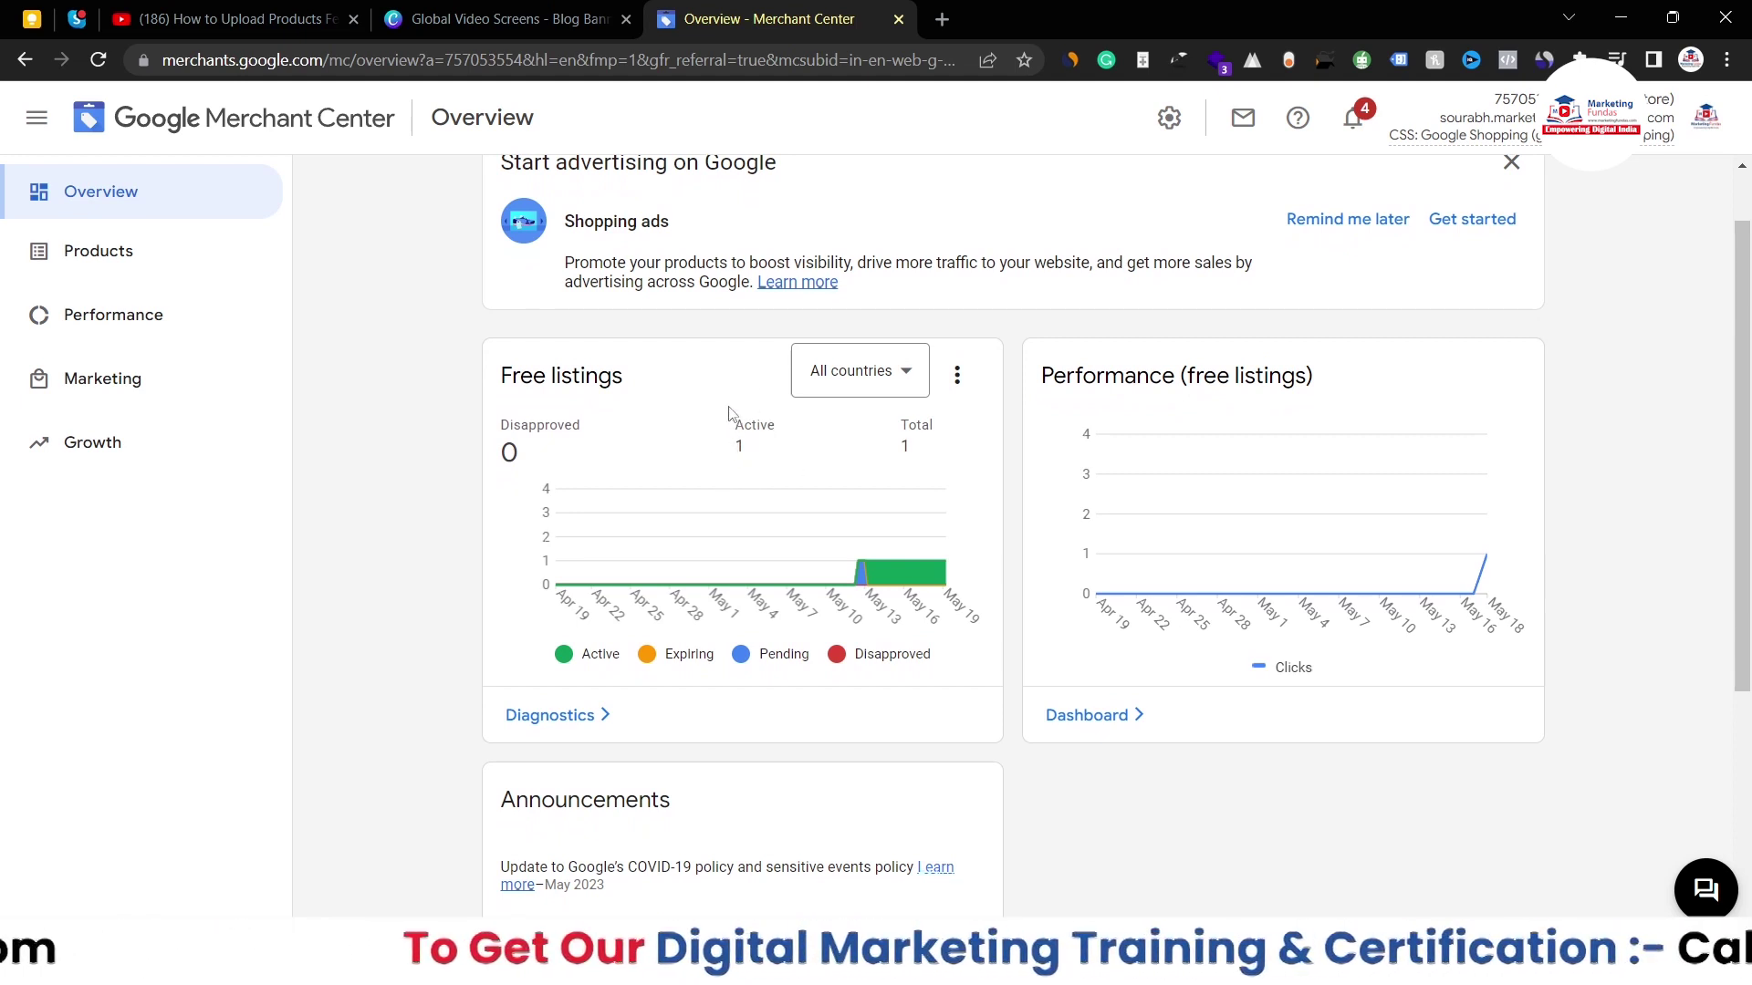
scroll(730, 413, up, 1)
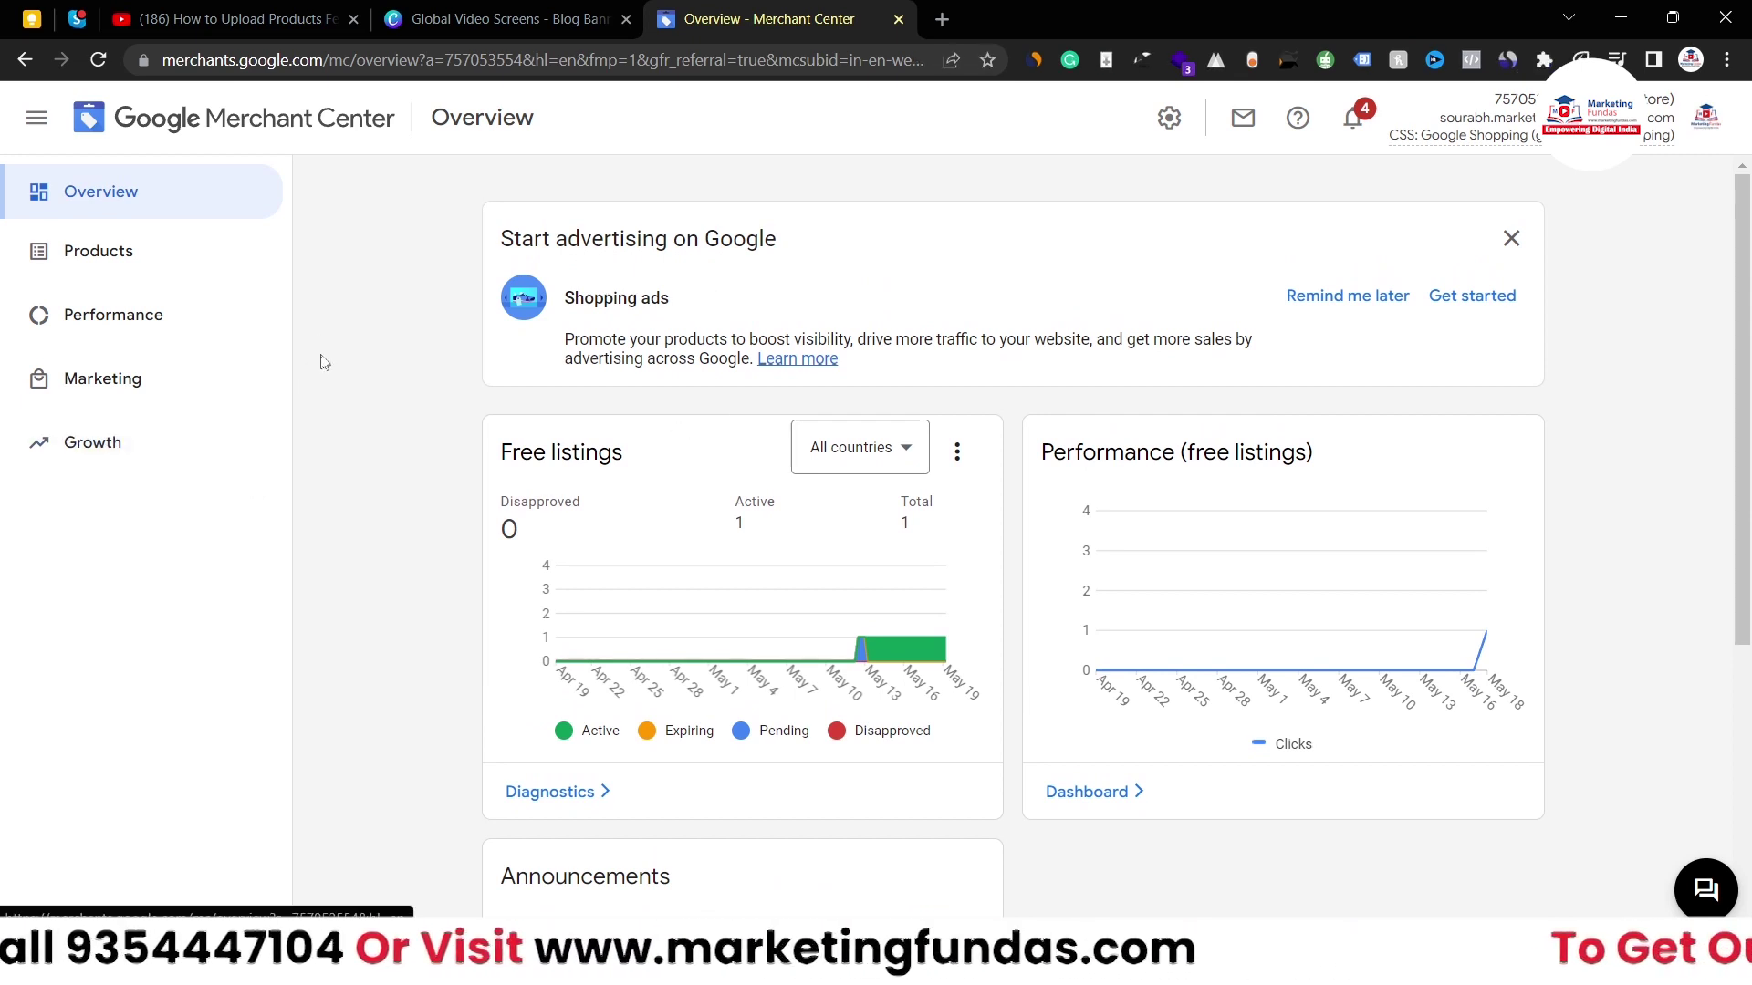
- Go to Products > Feeds and start adding a new primary feed
click(251, 257)
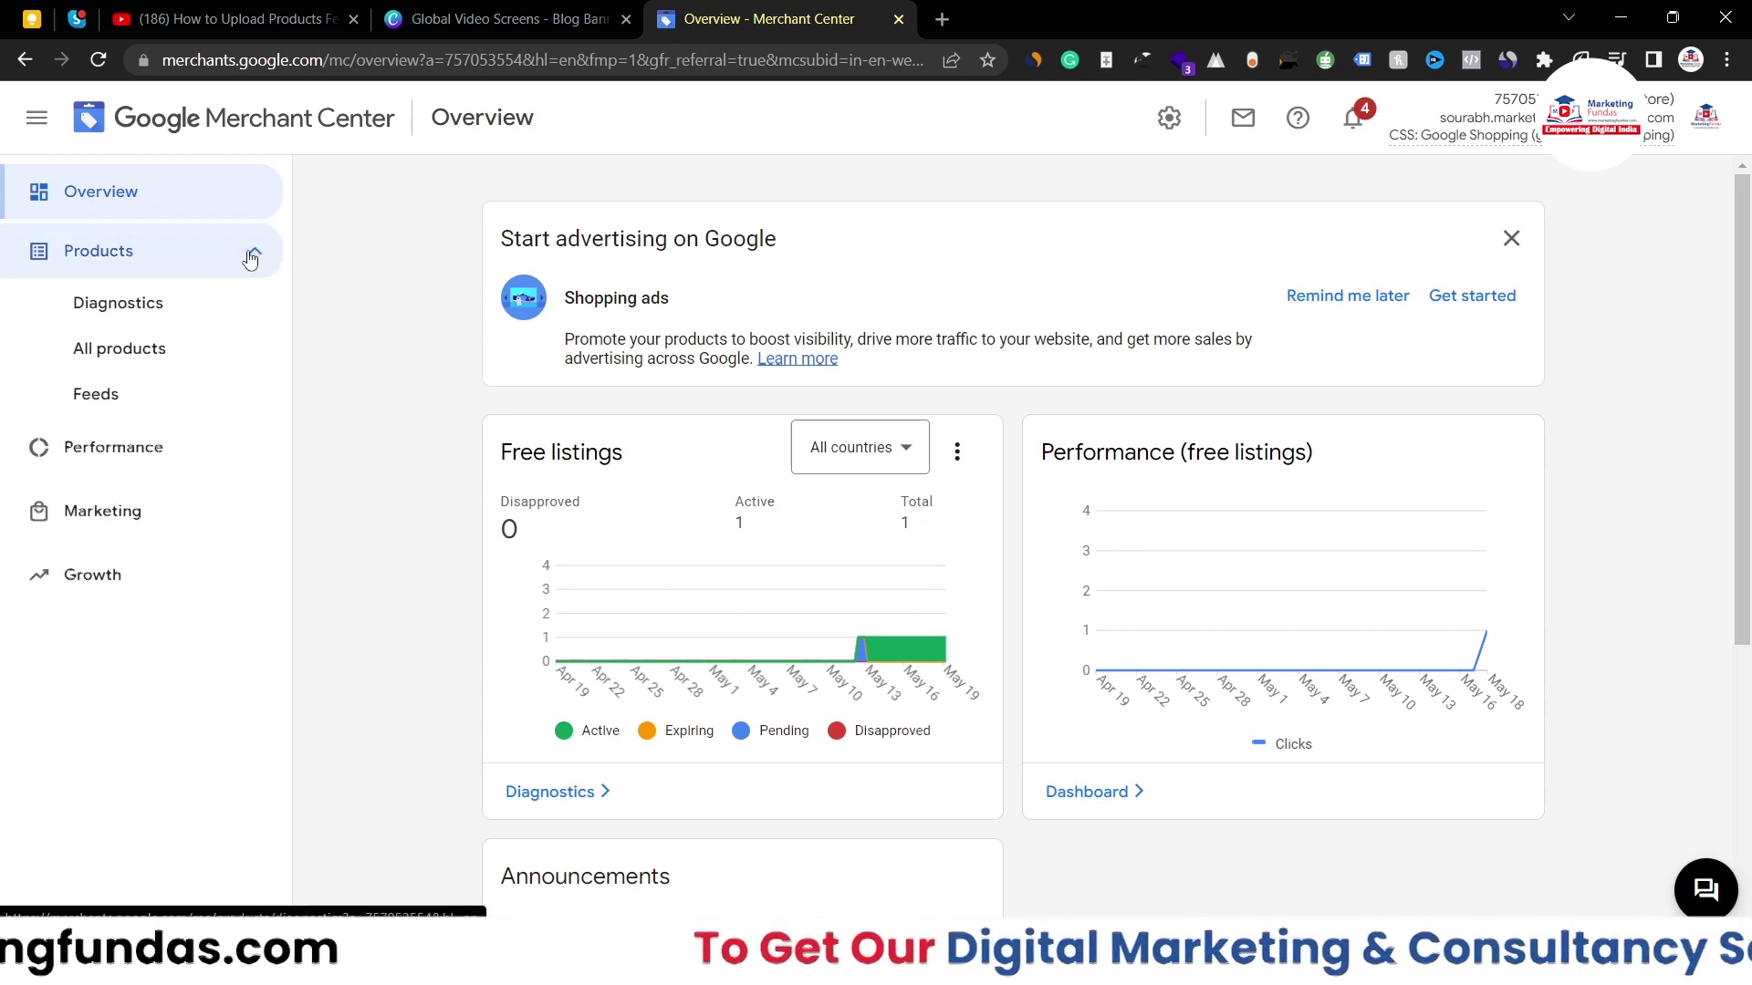
click(165, 393)
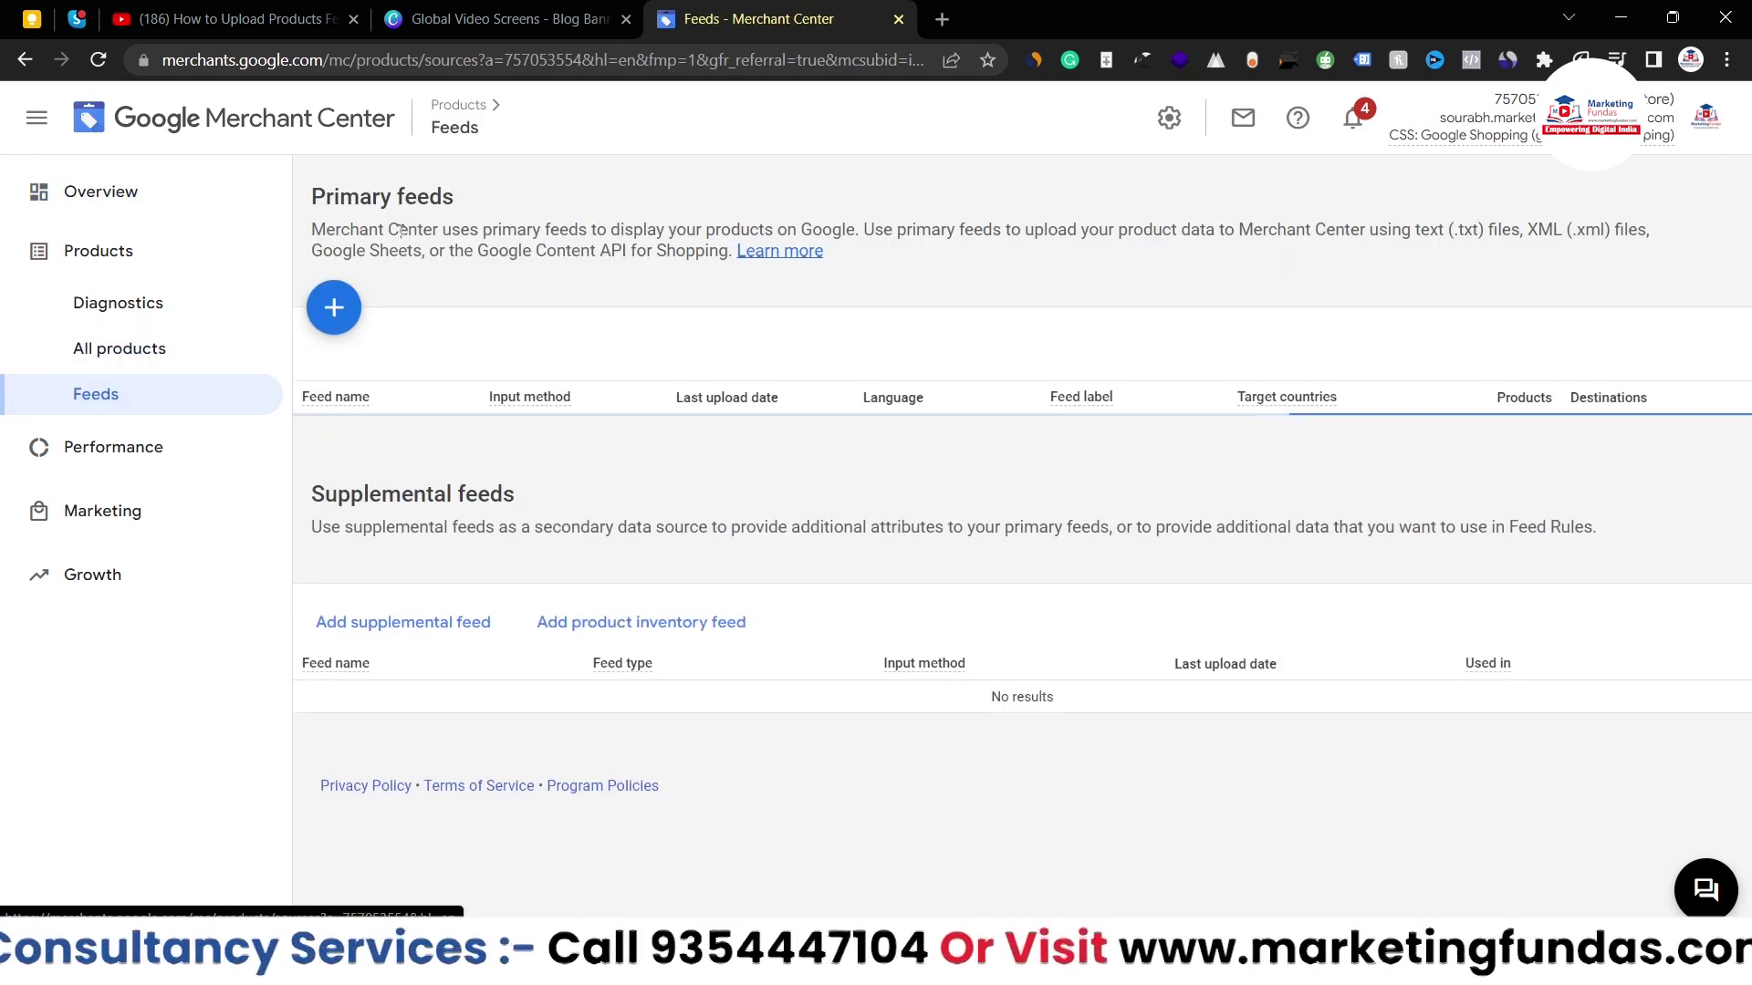
click(336, 307)
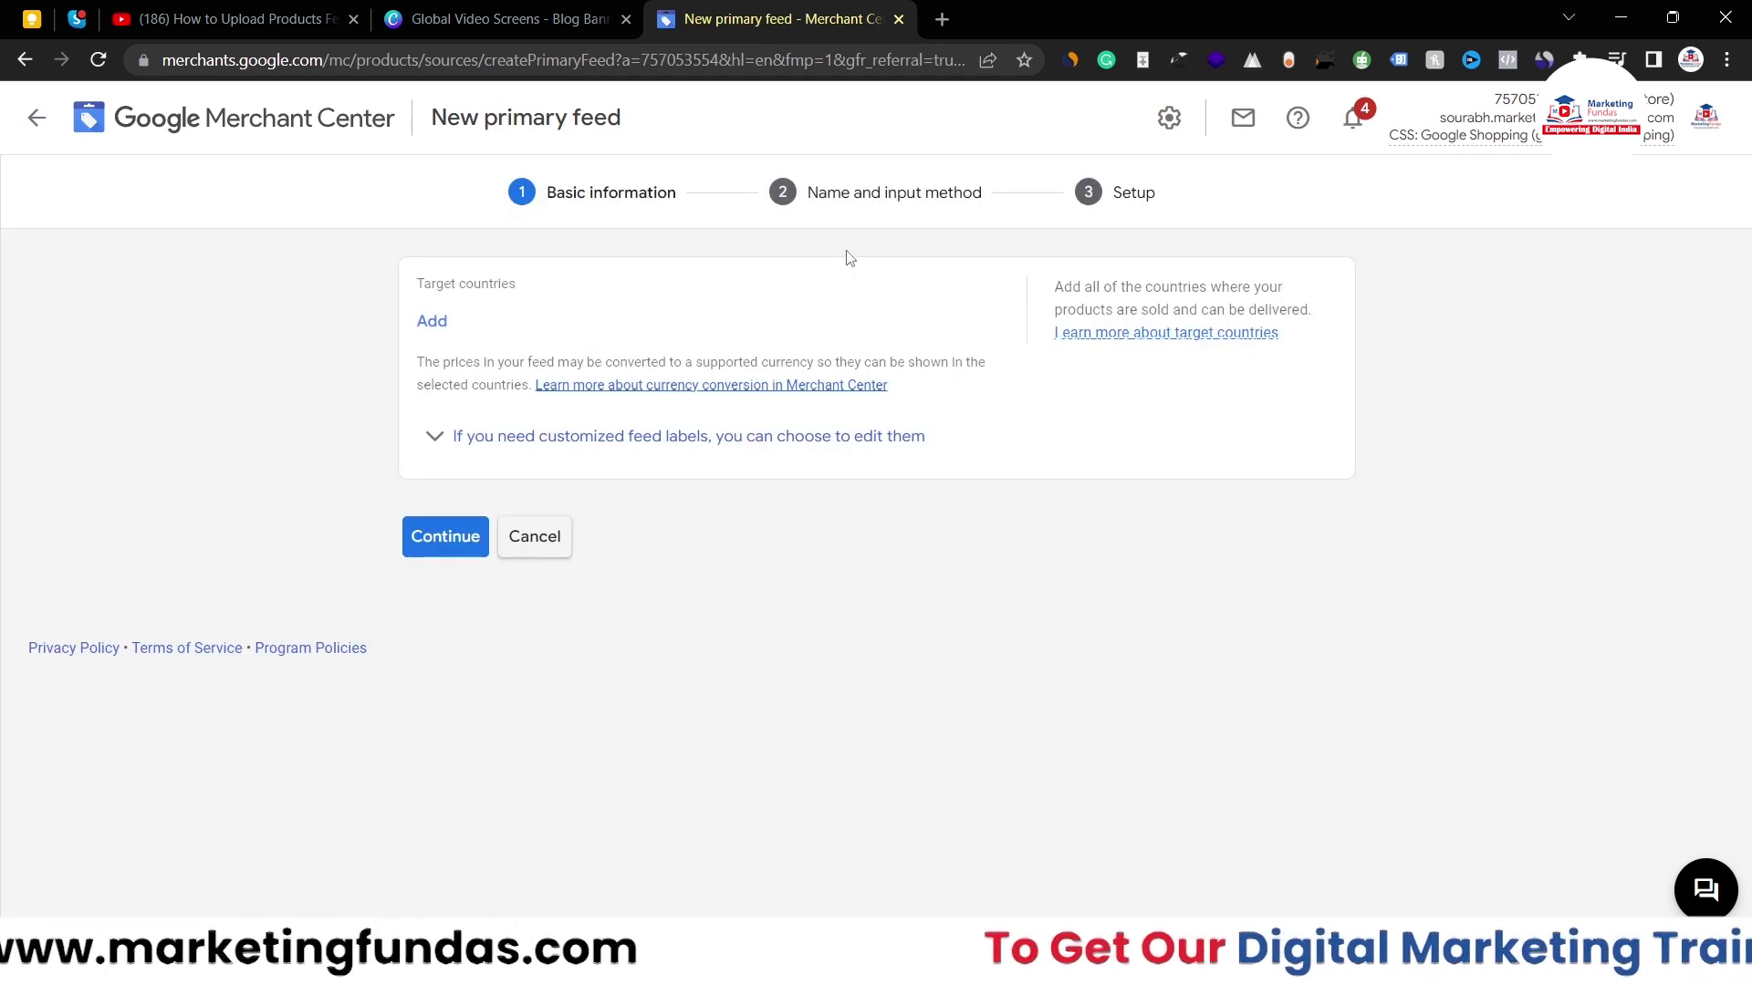
- Target India as the country with English as the feed language, then continue
click(426, 317)
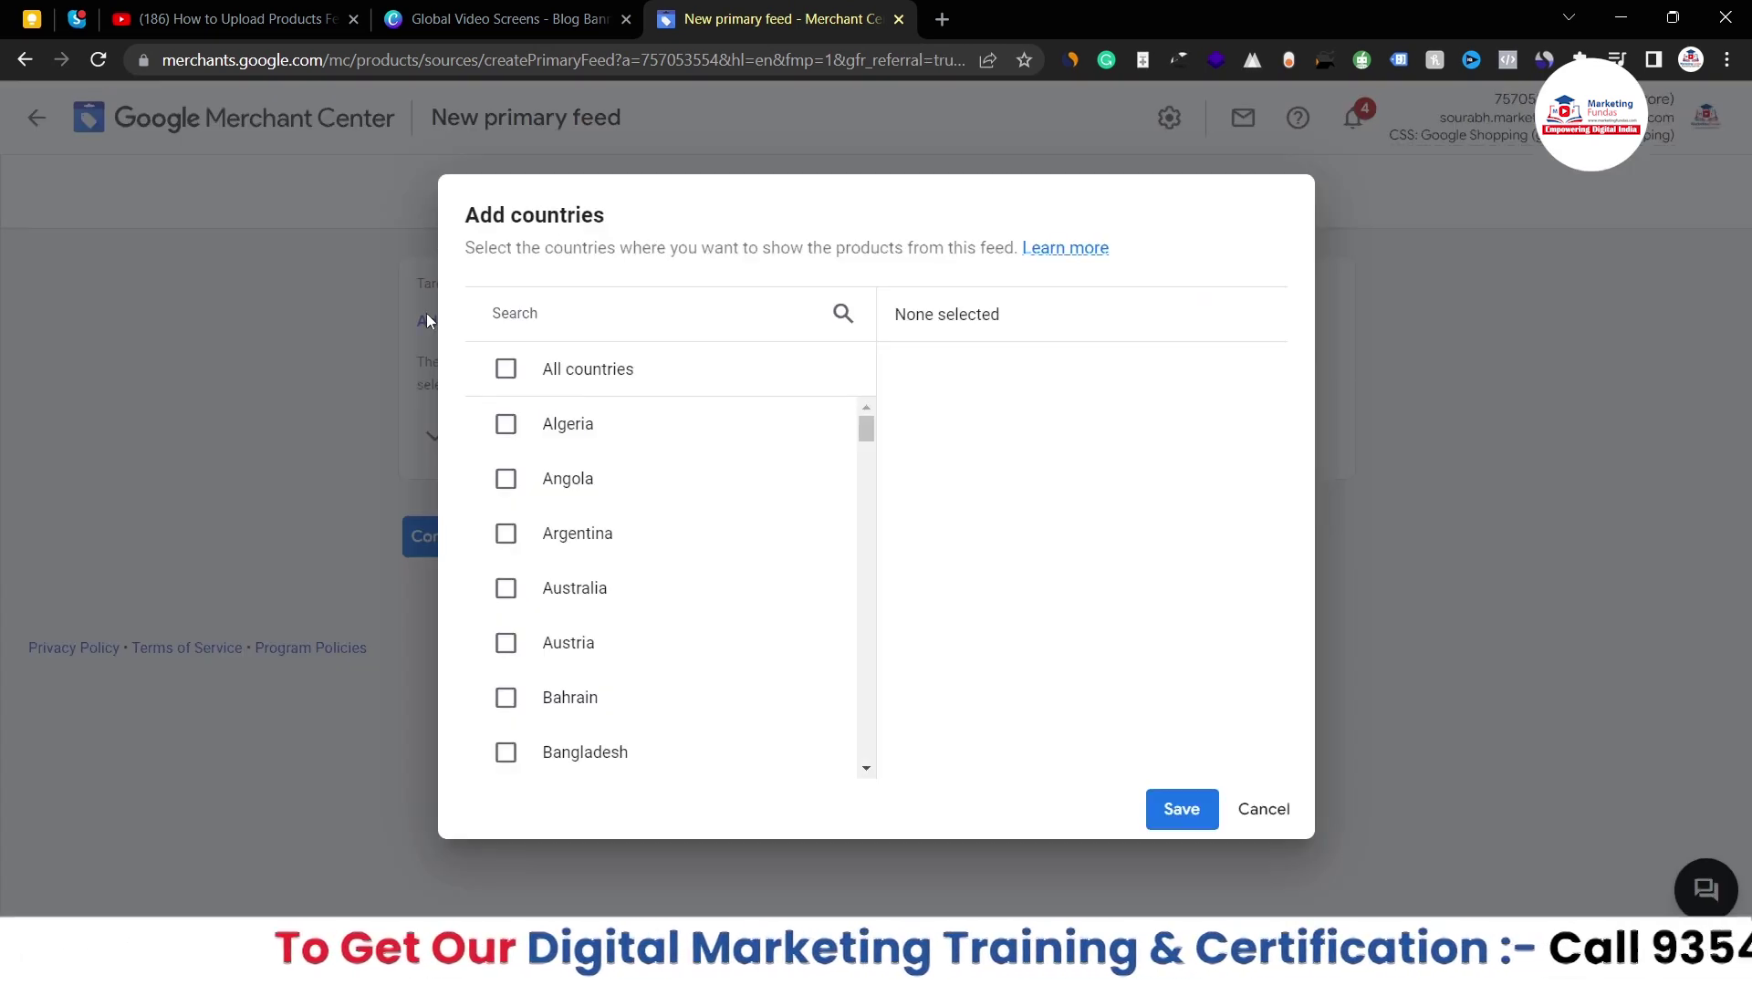
click(570, 325)
text(Ind)
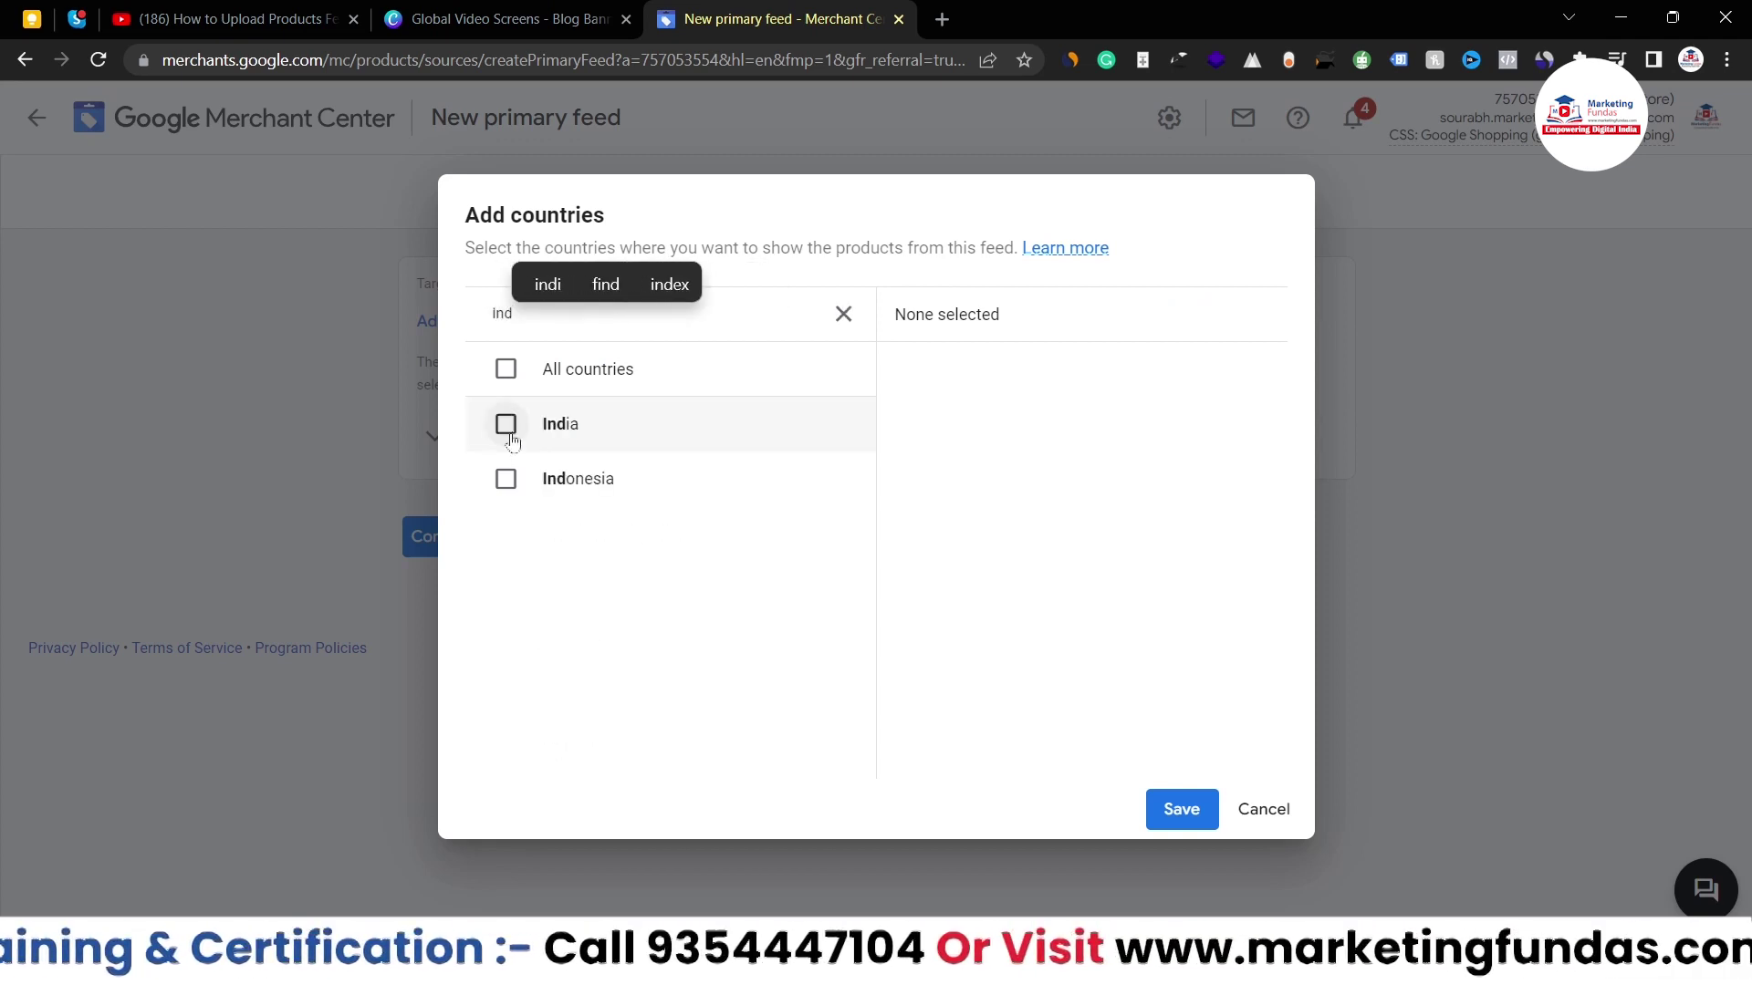
click(507, 429)
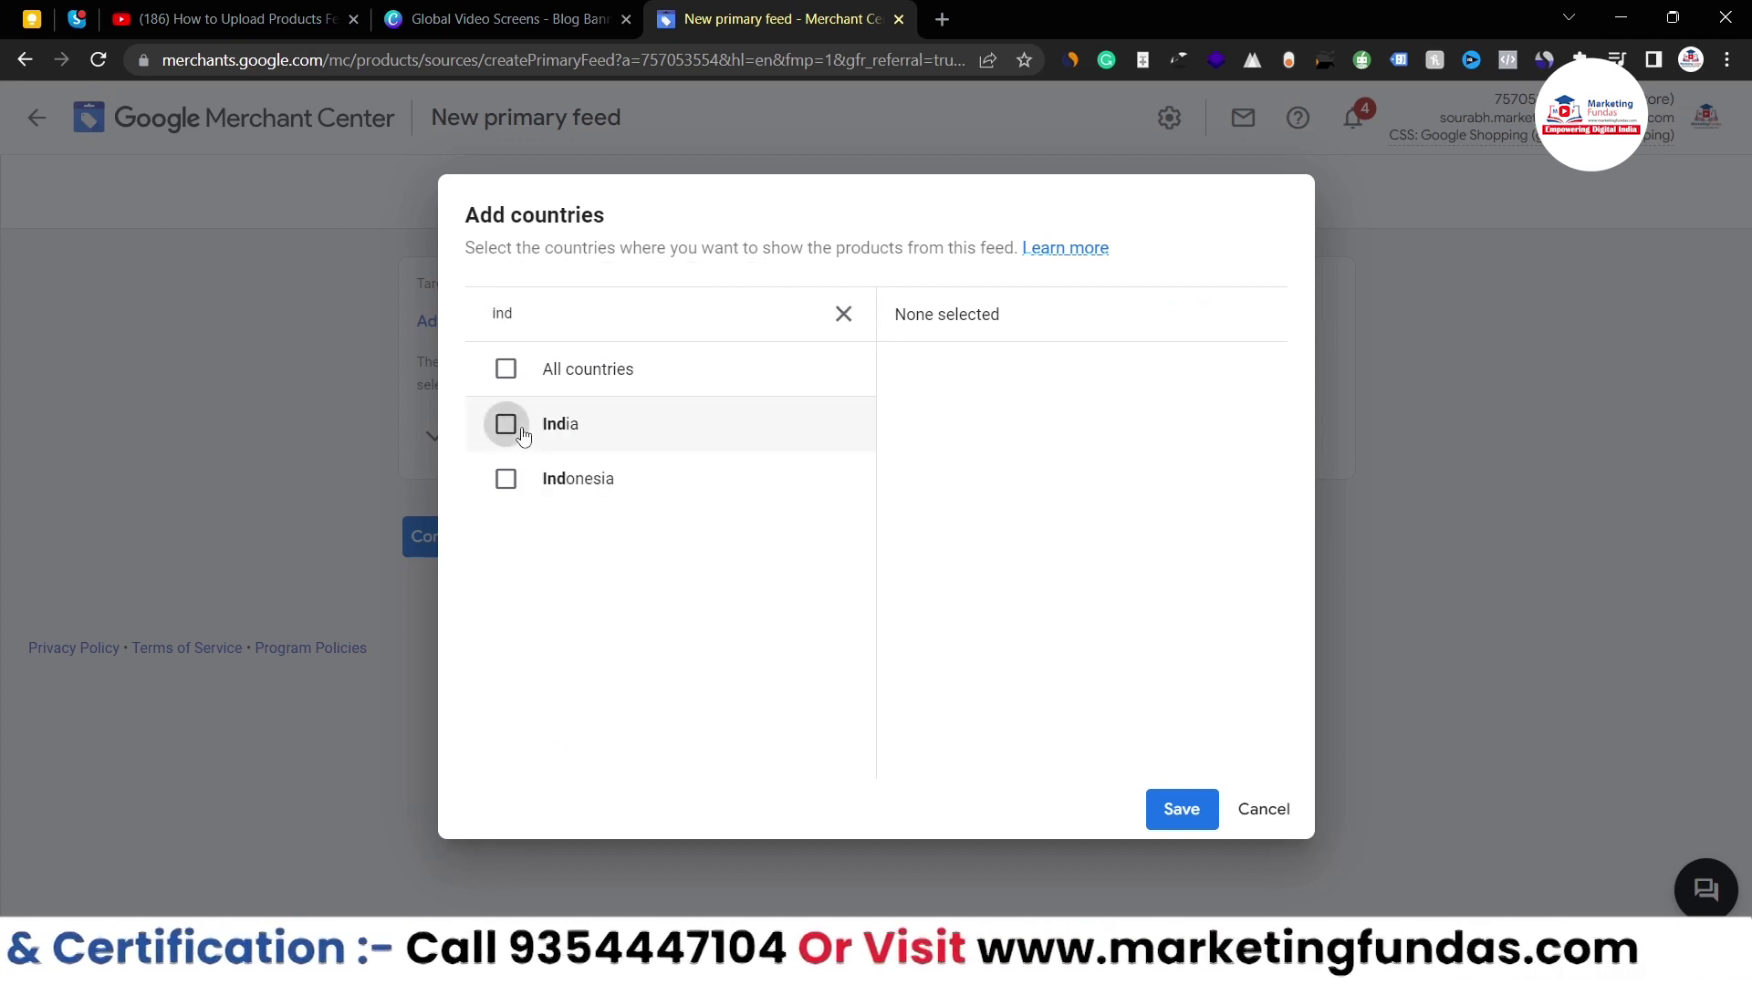
click(1179, 809)
click(552, 453)
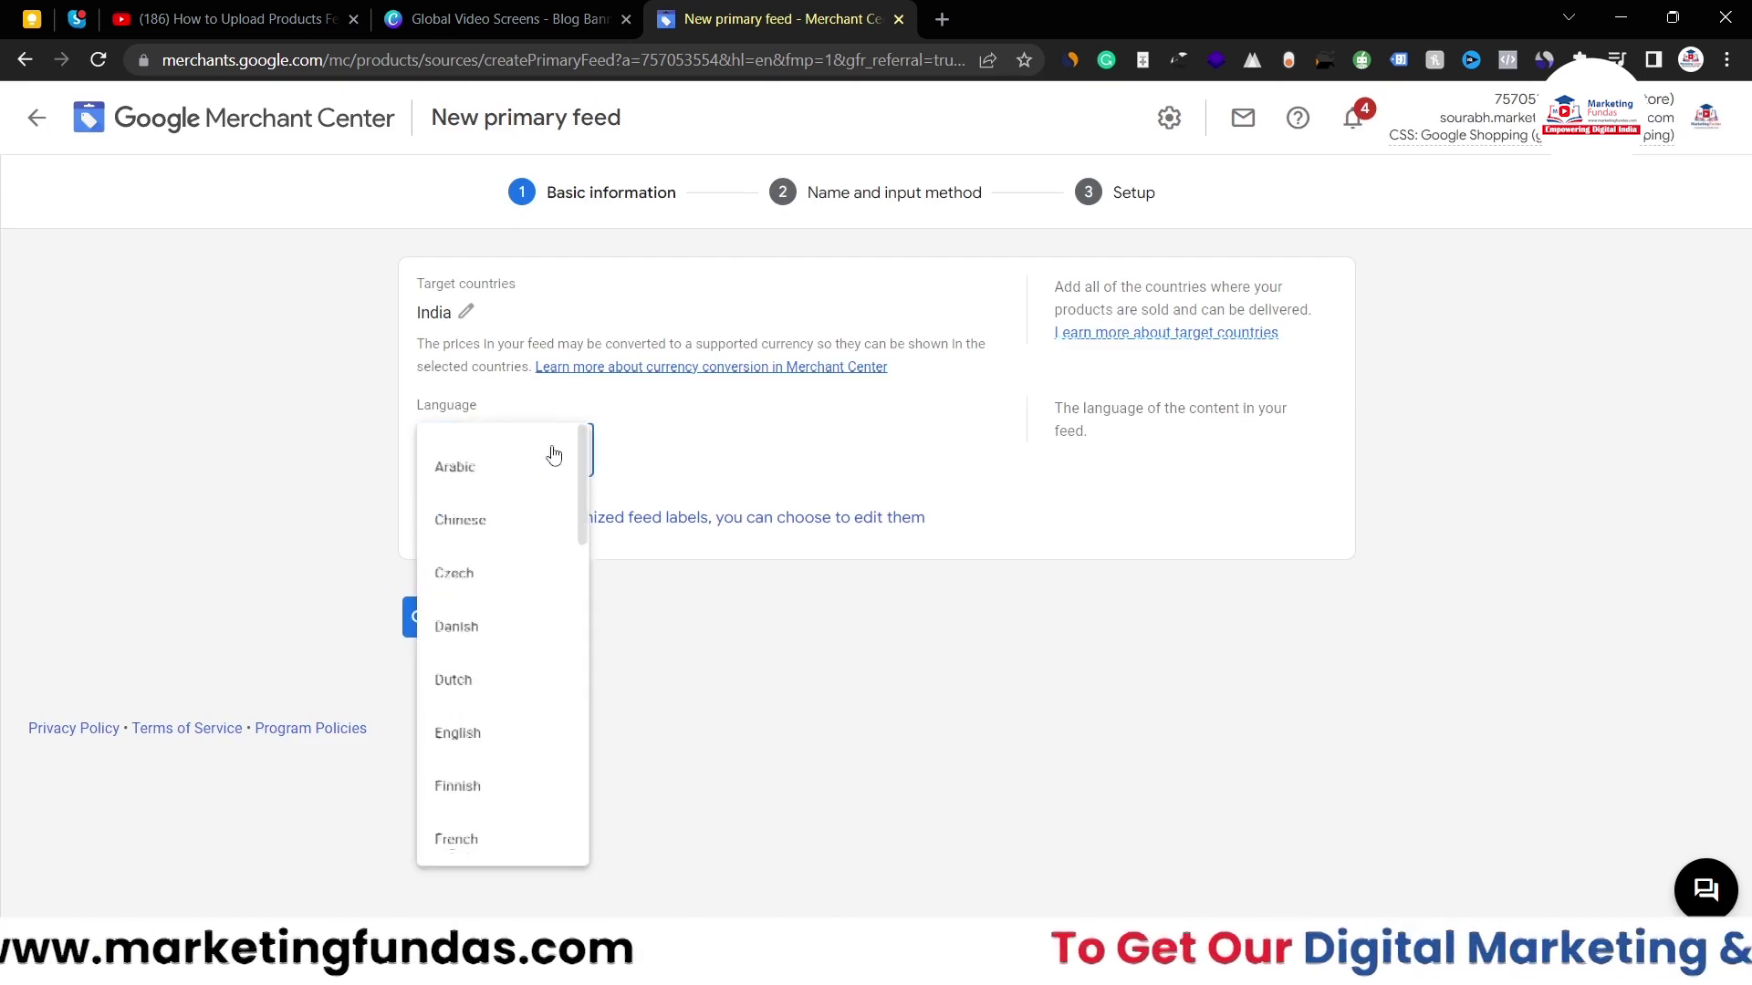
click(491, 748)
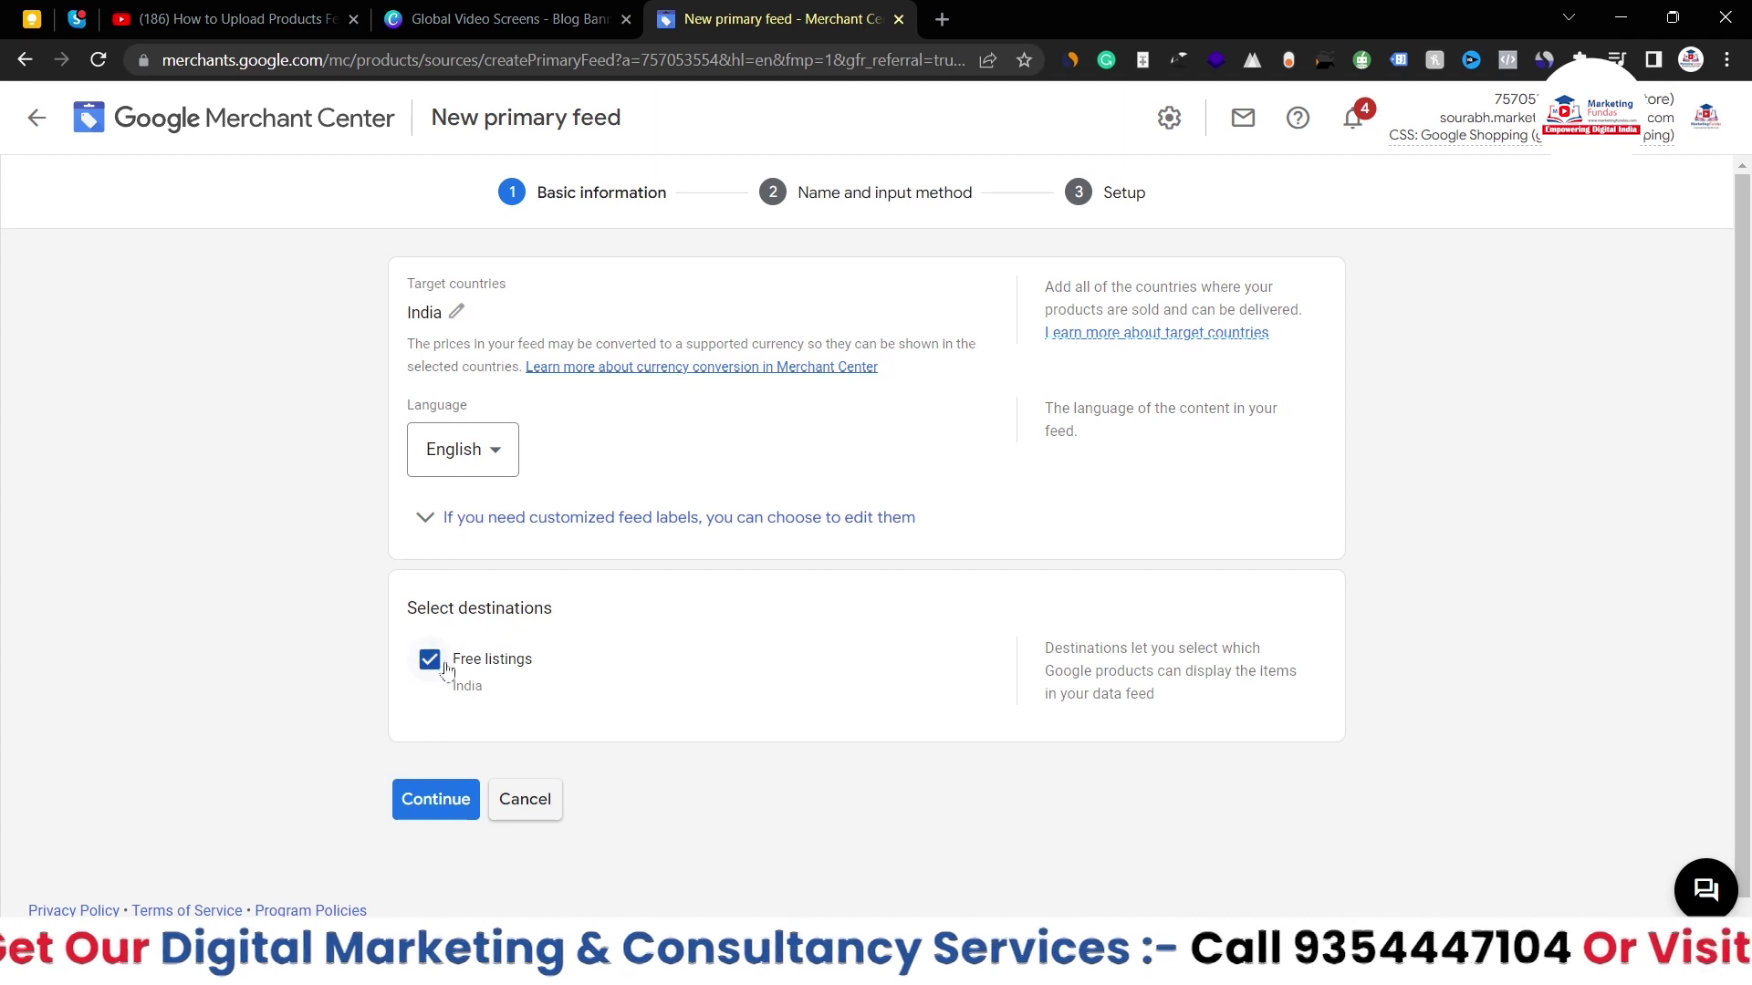
click(415, 787)
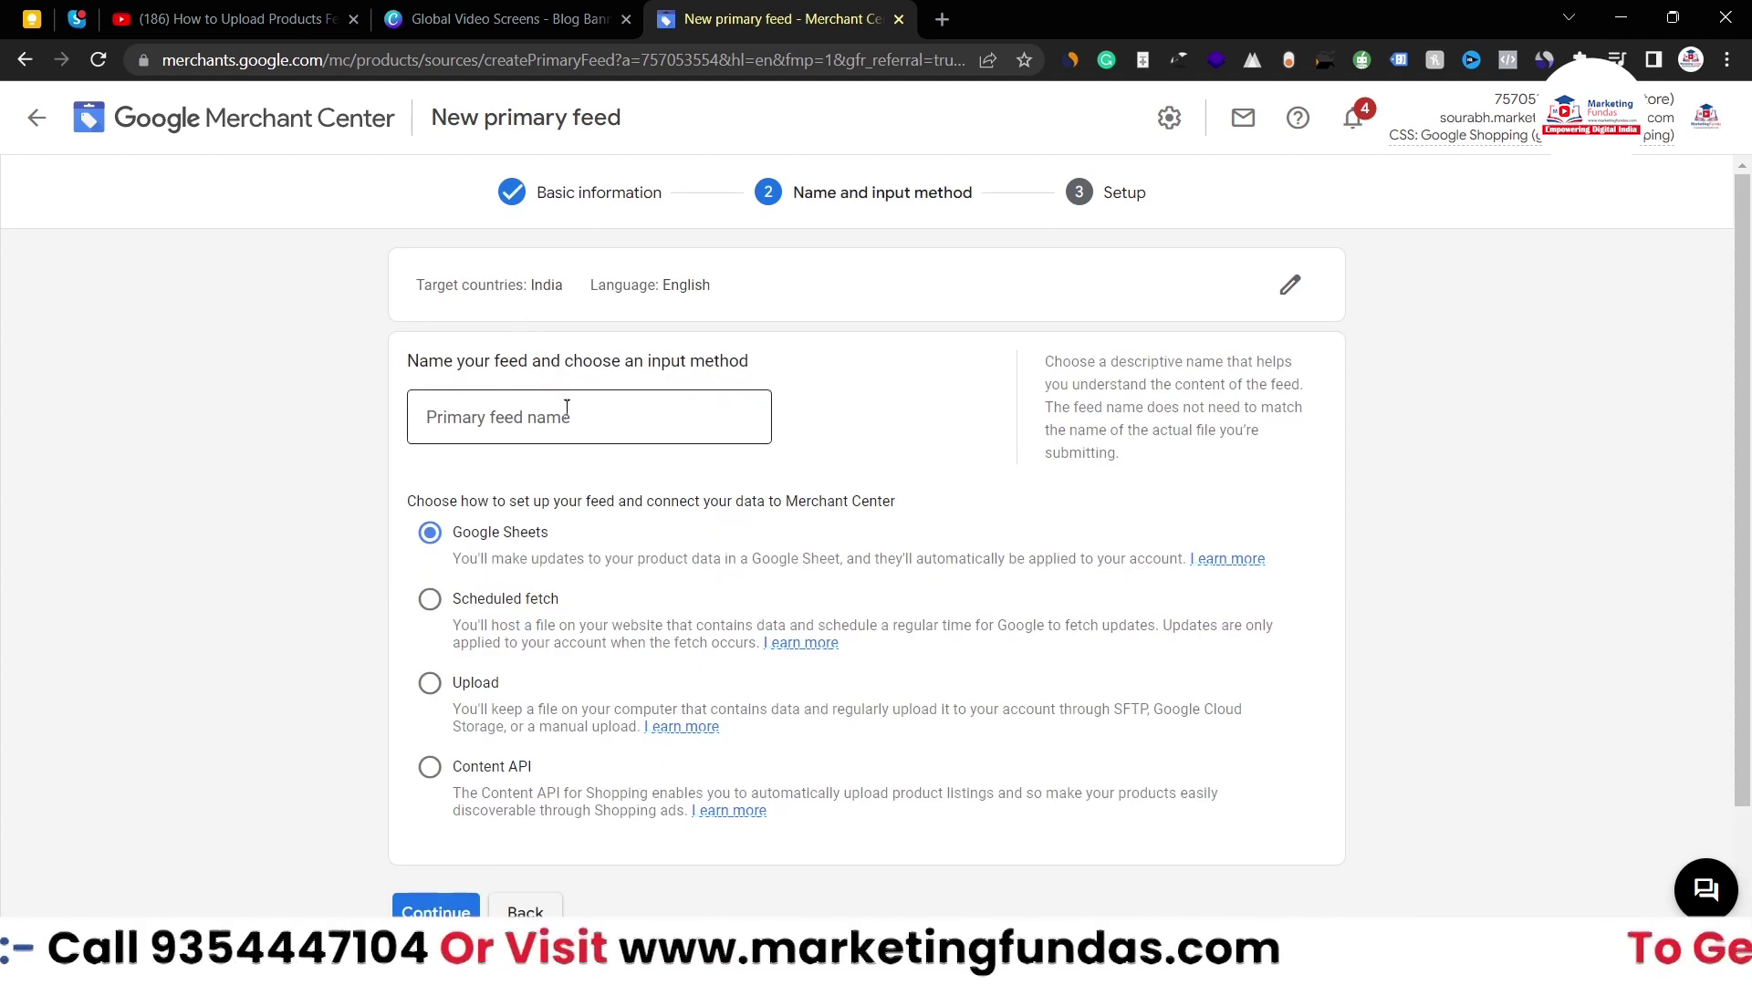
- Name the primary feed 'Product Feed 1', choose Upload as input method, and continue
click(578, 410)
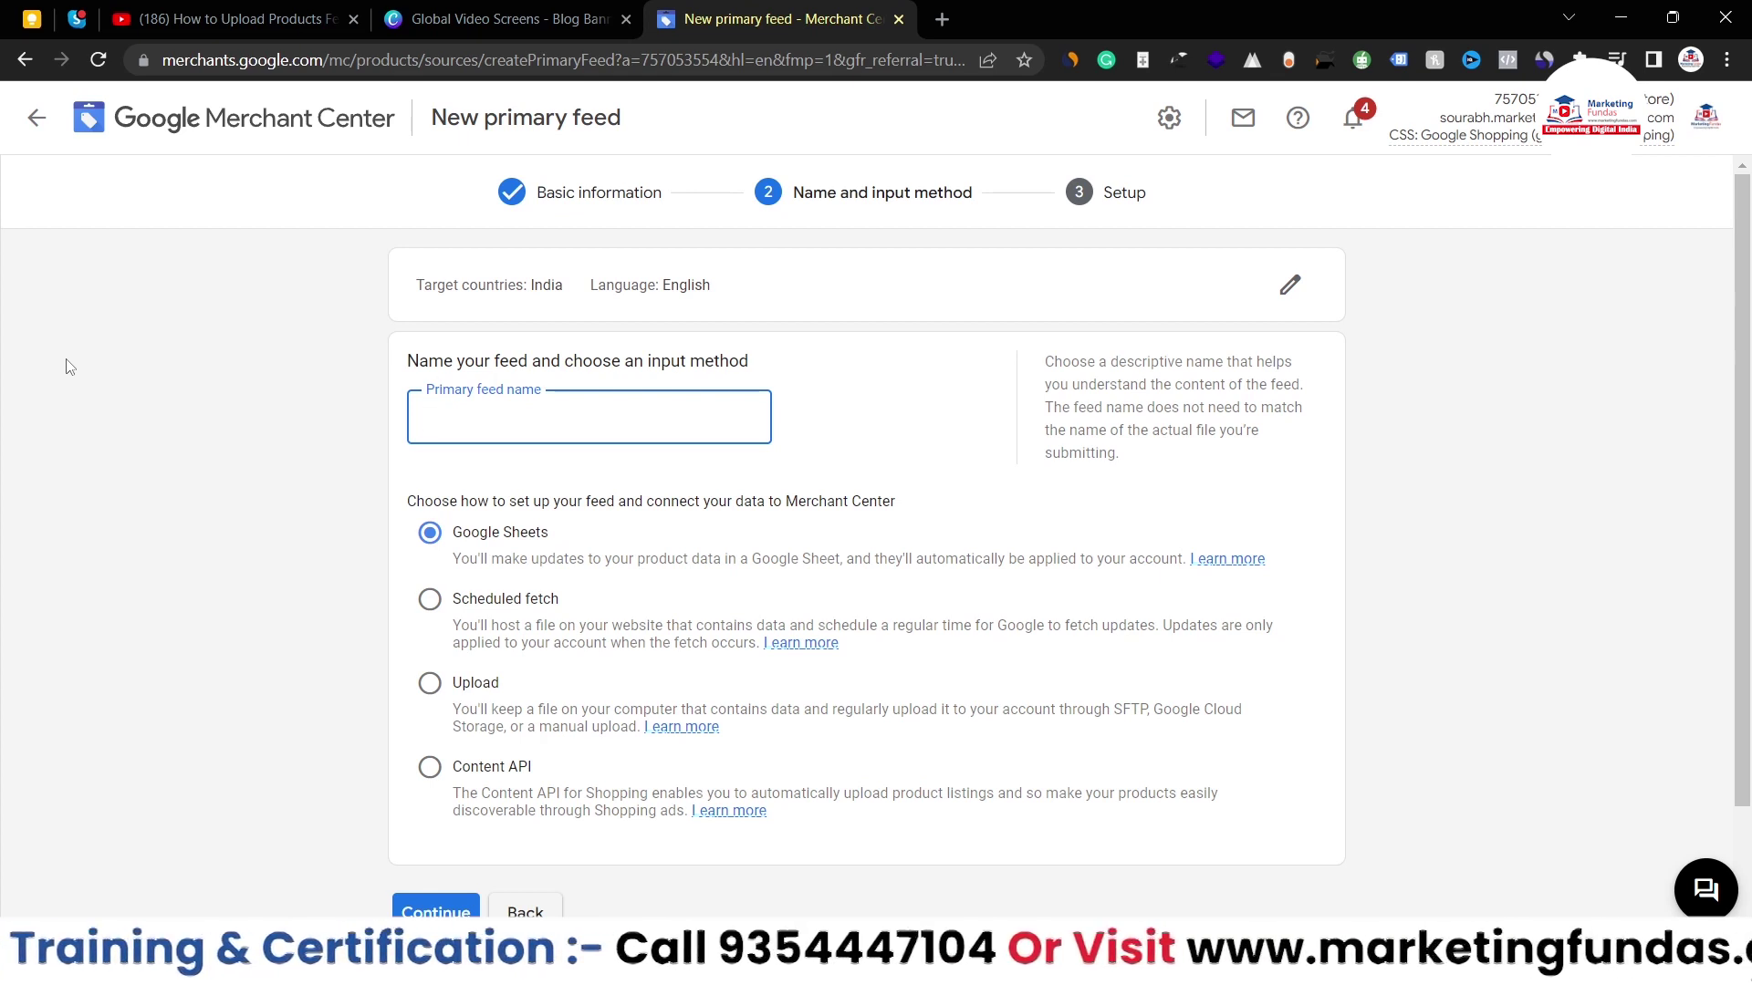
text(Product )
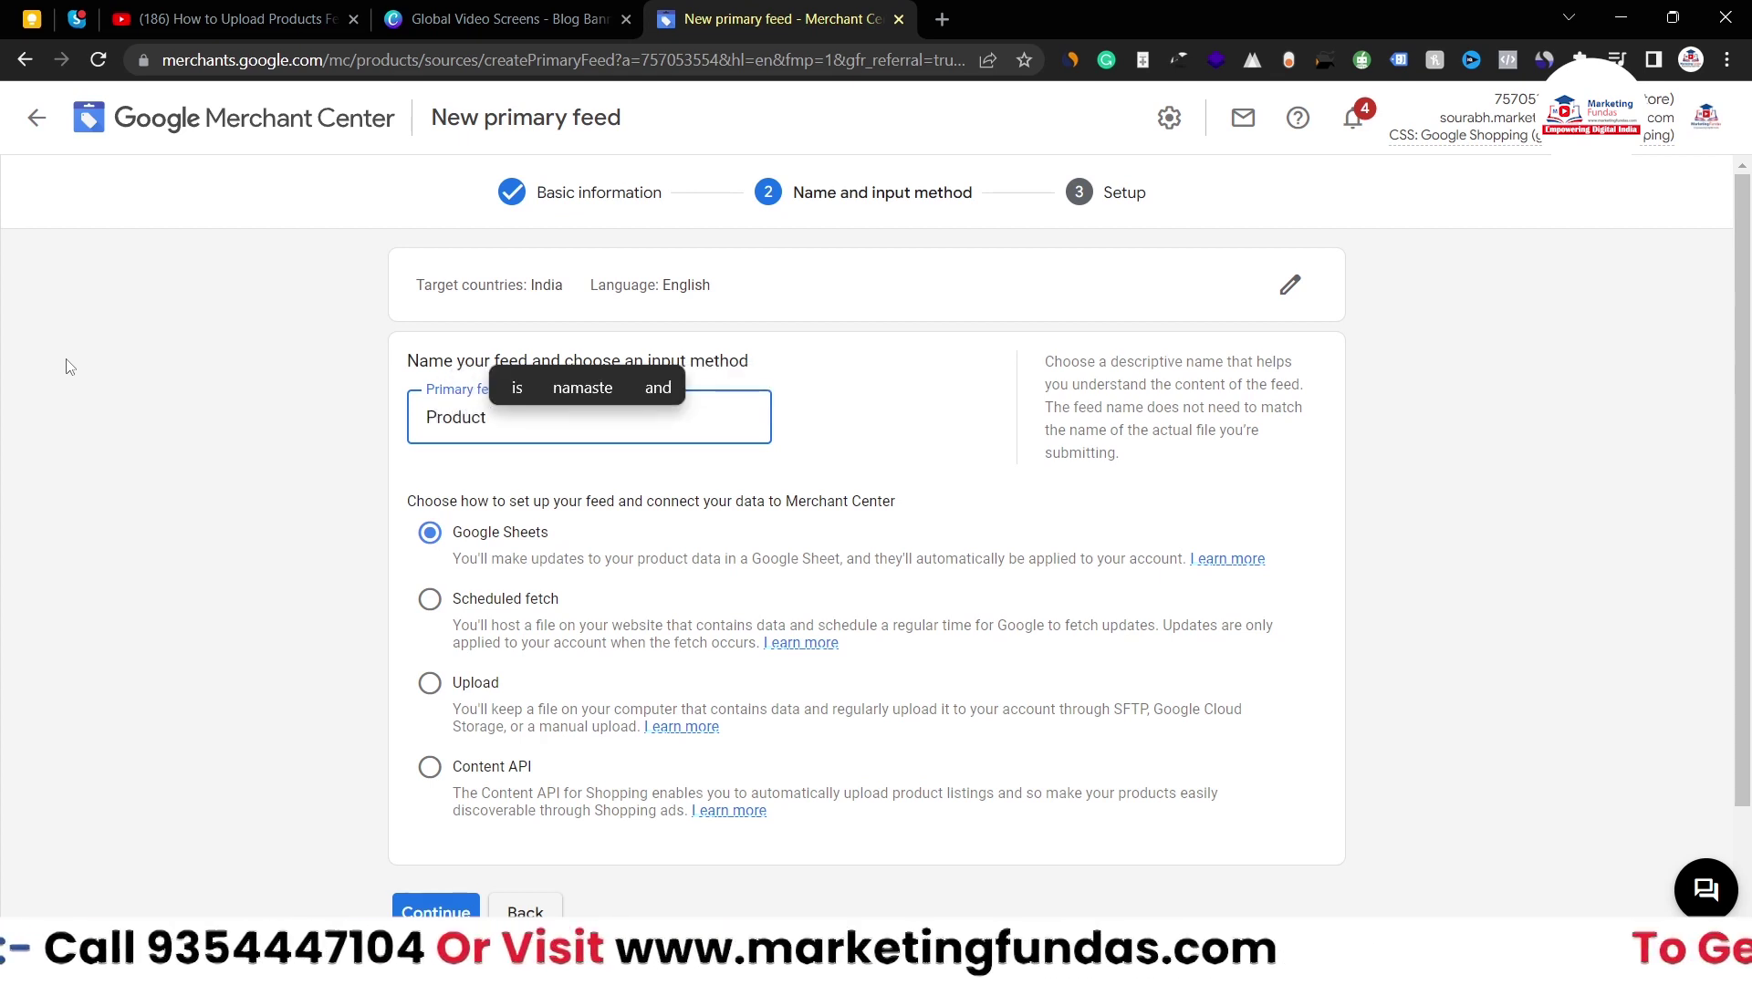
text(Feed 1)
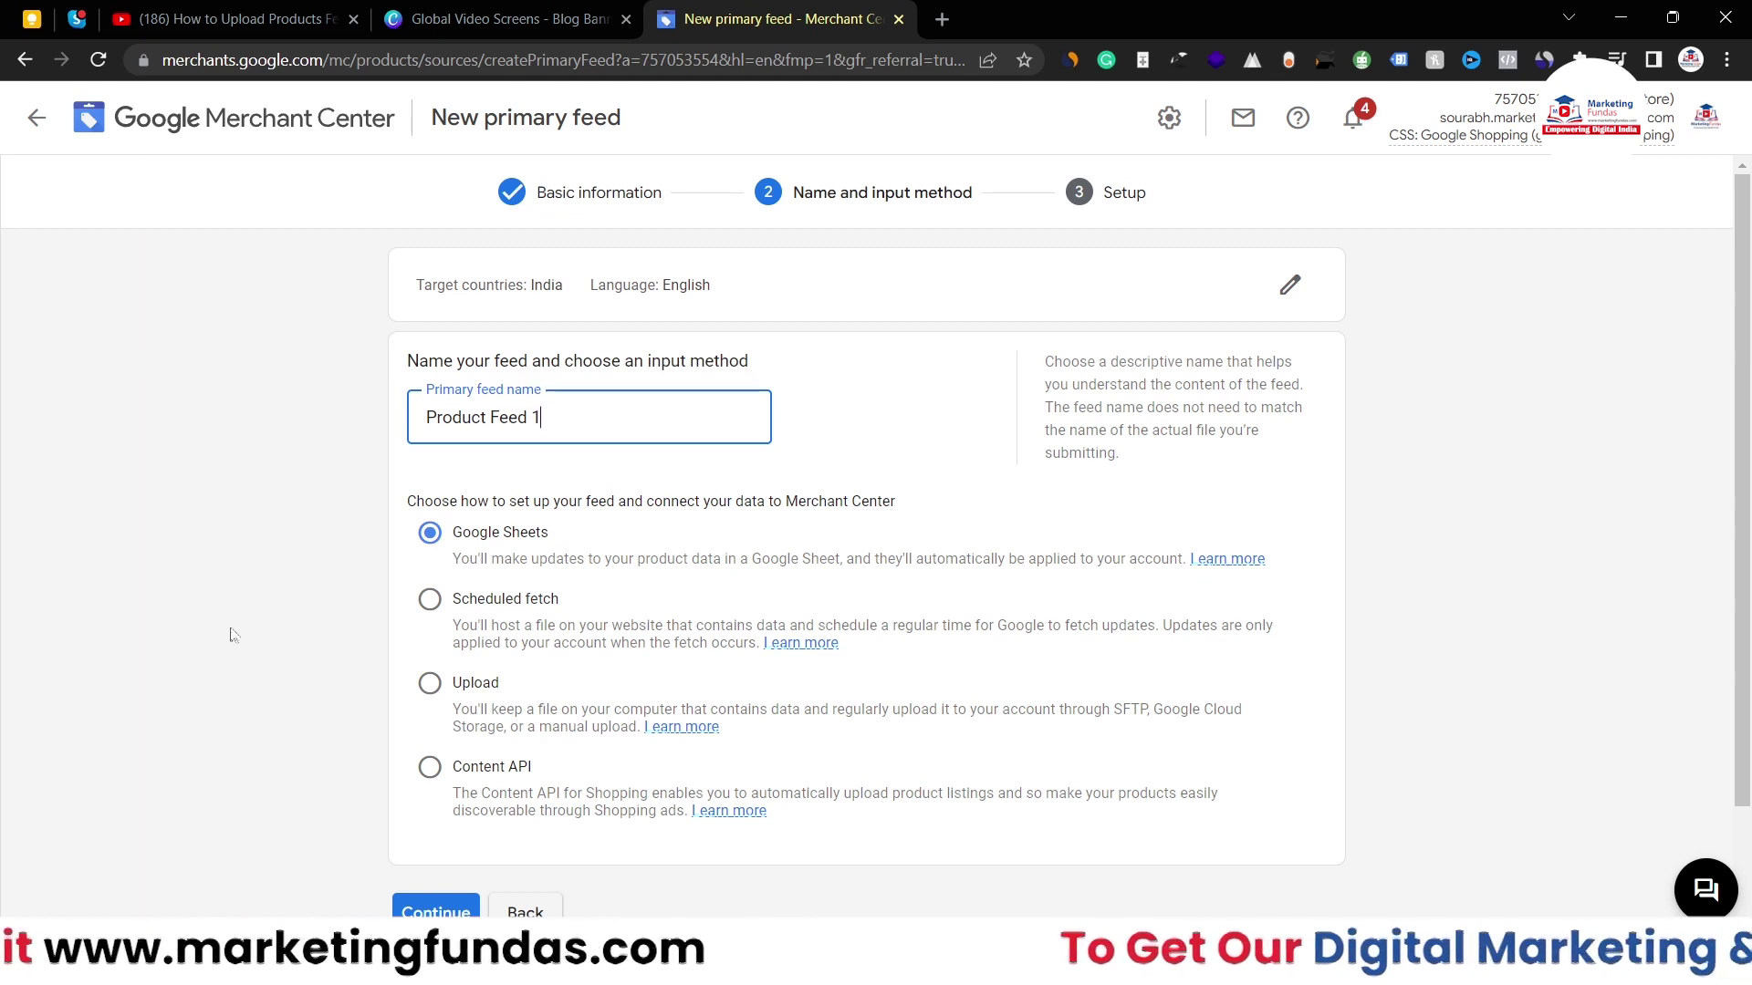
scroll(411, 598, down, 2)
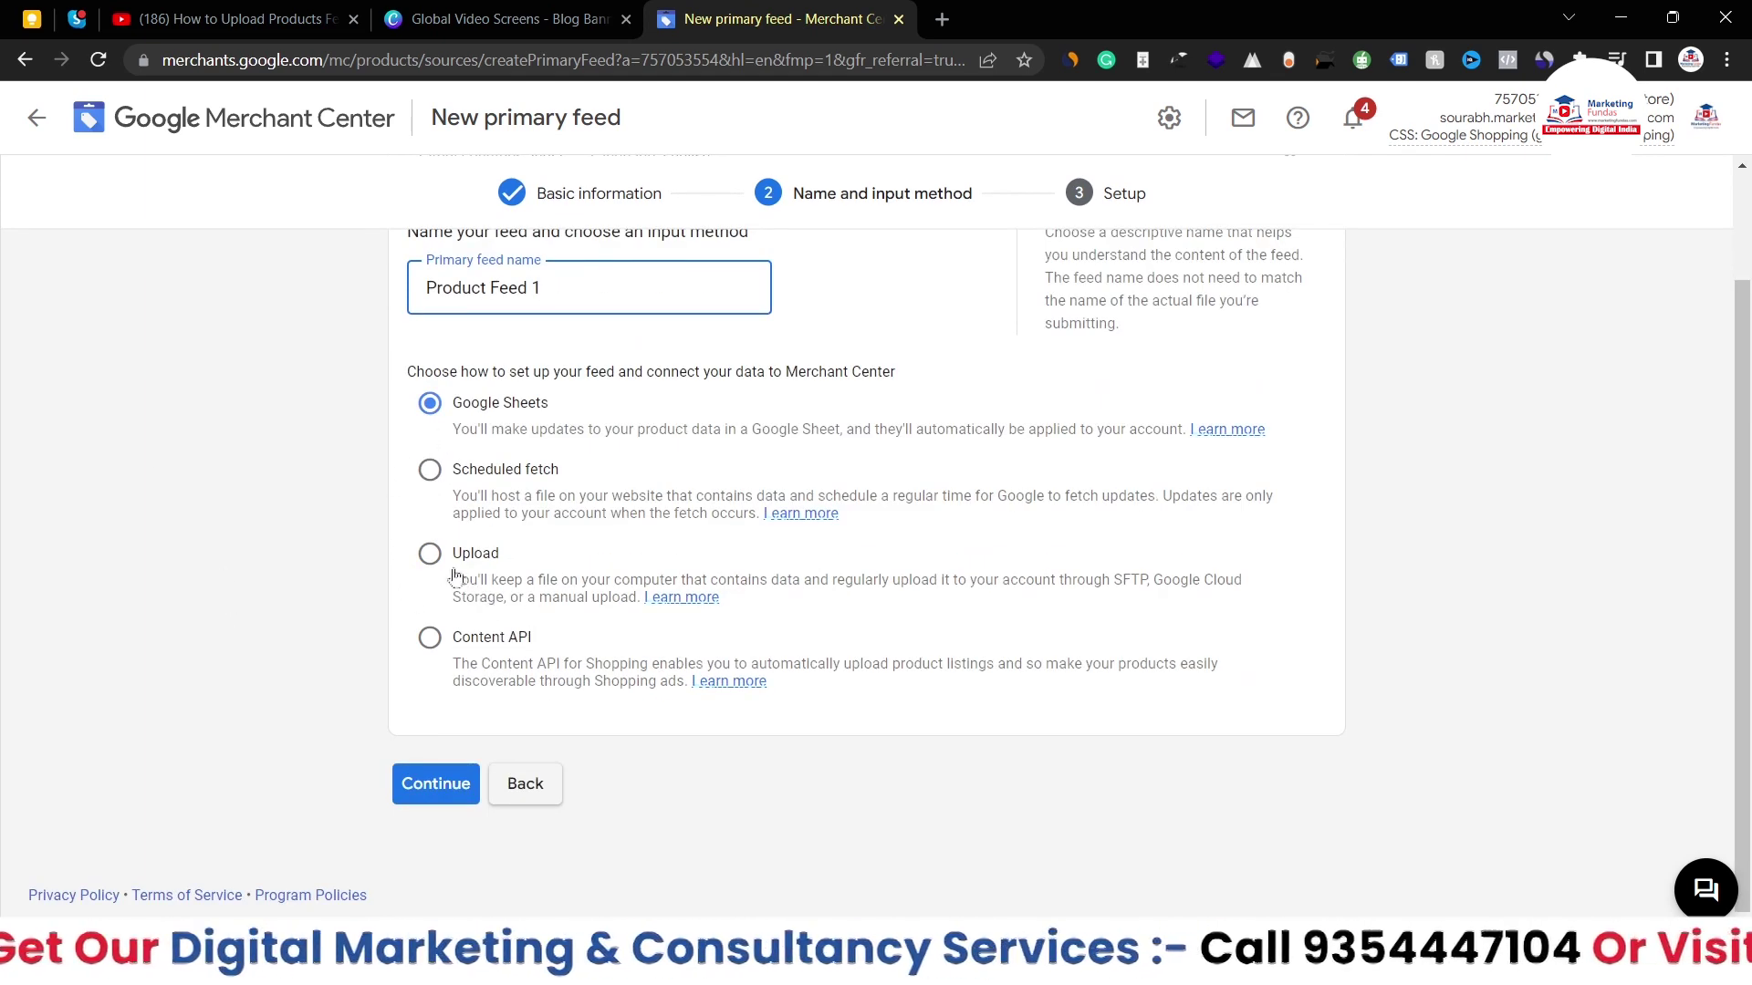
click(430, 554)
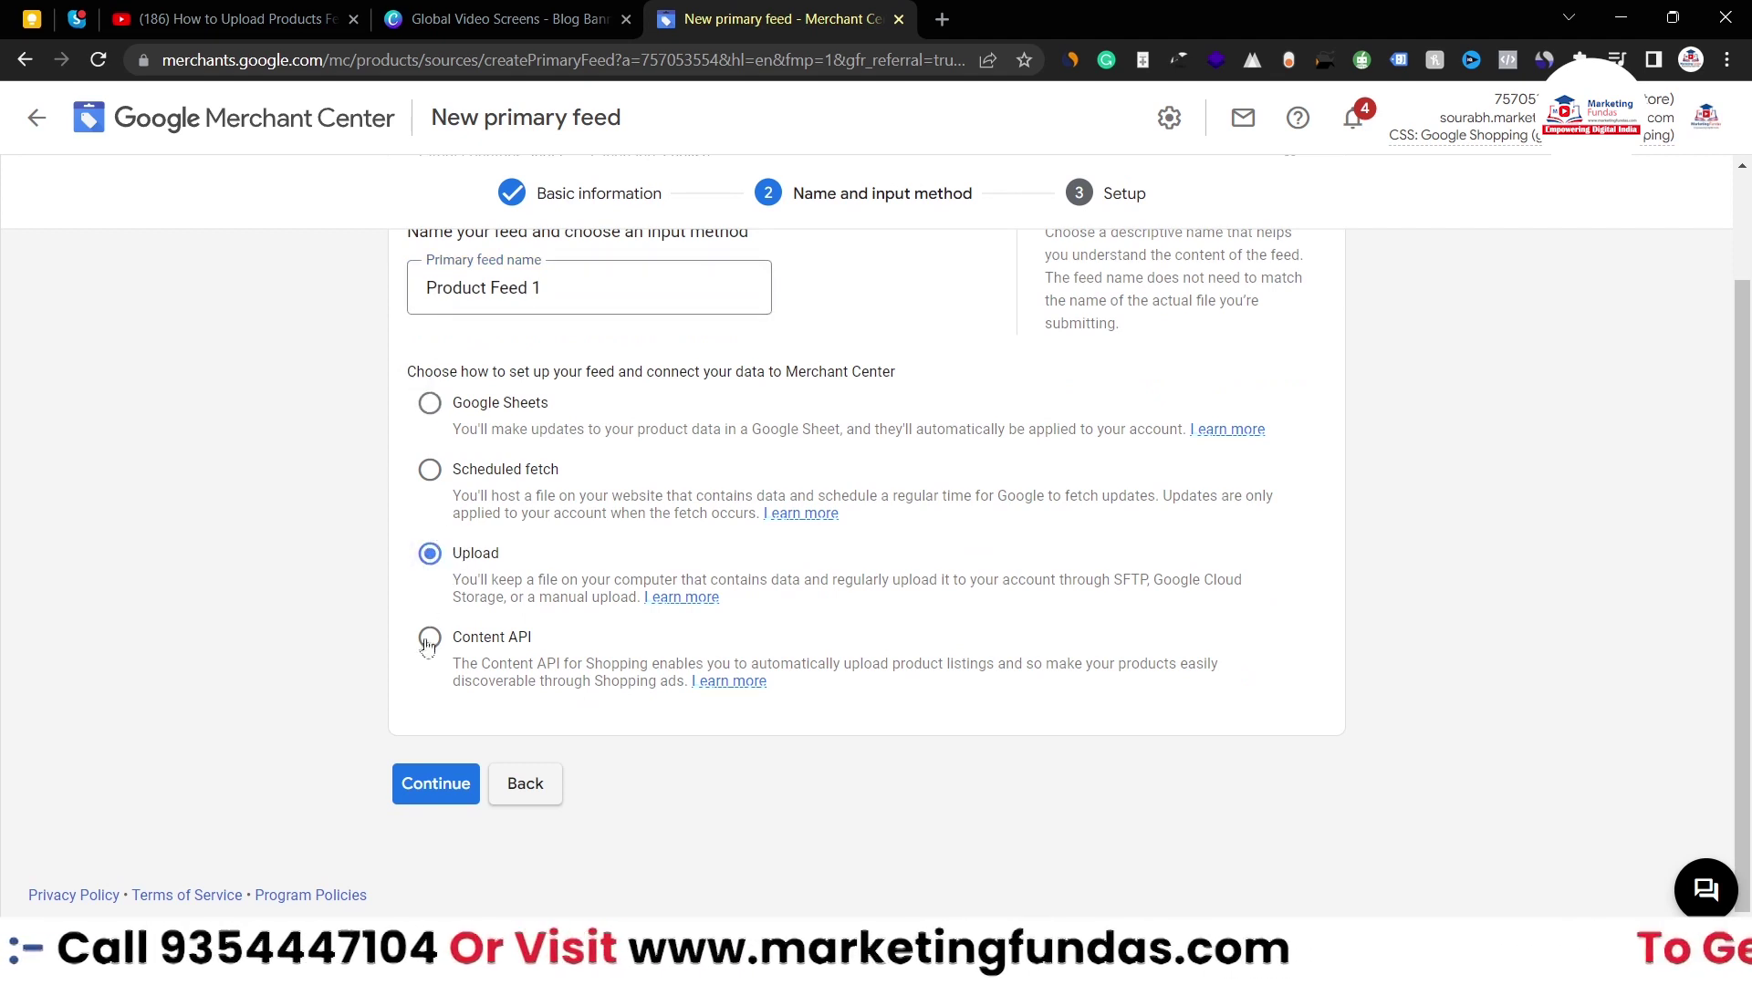
click(407, 785)
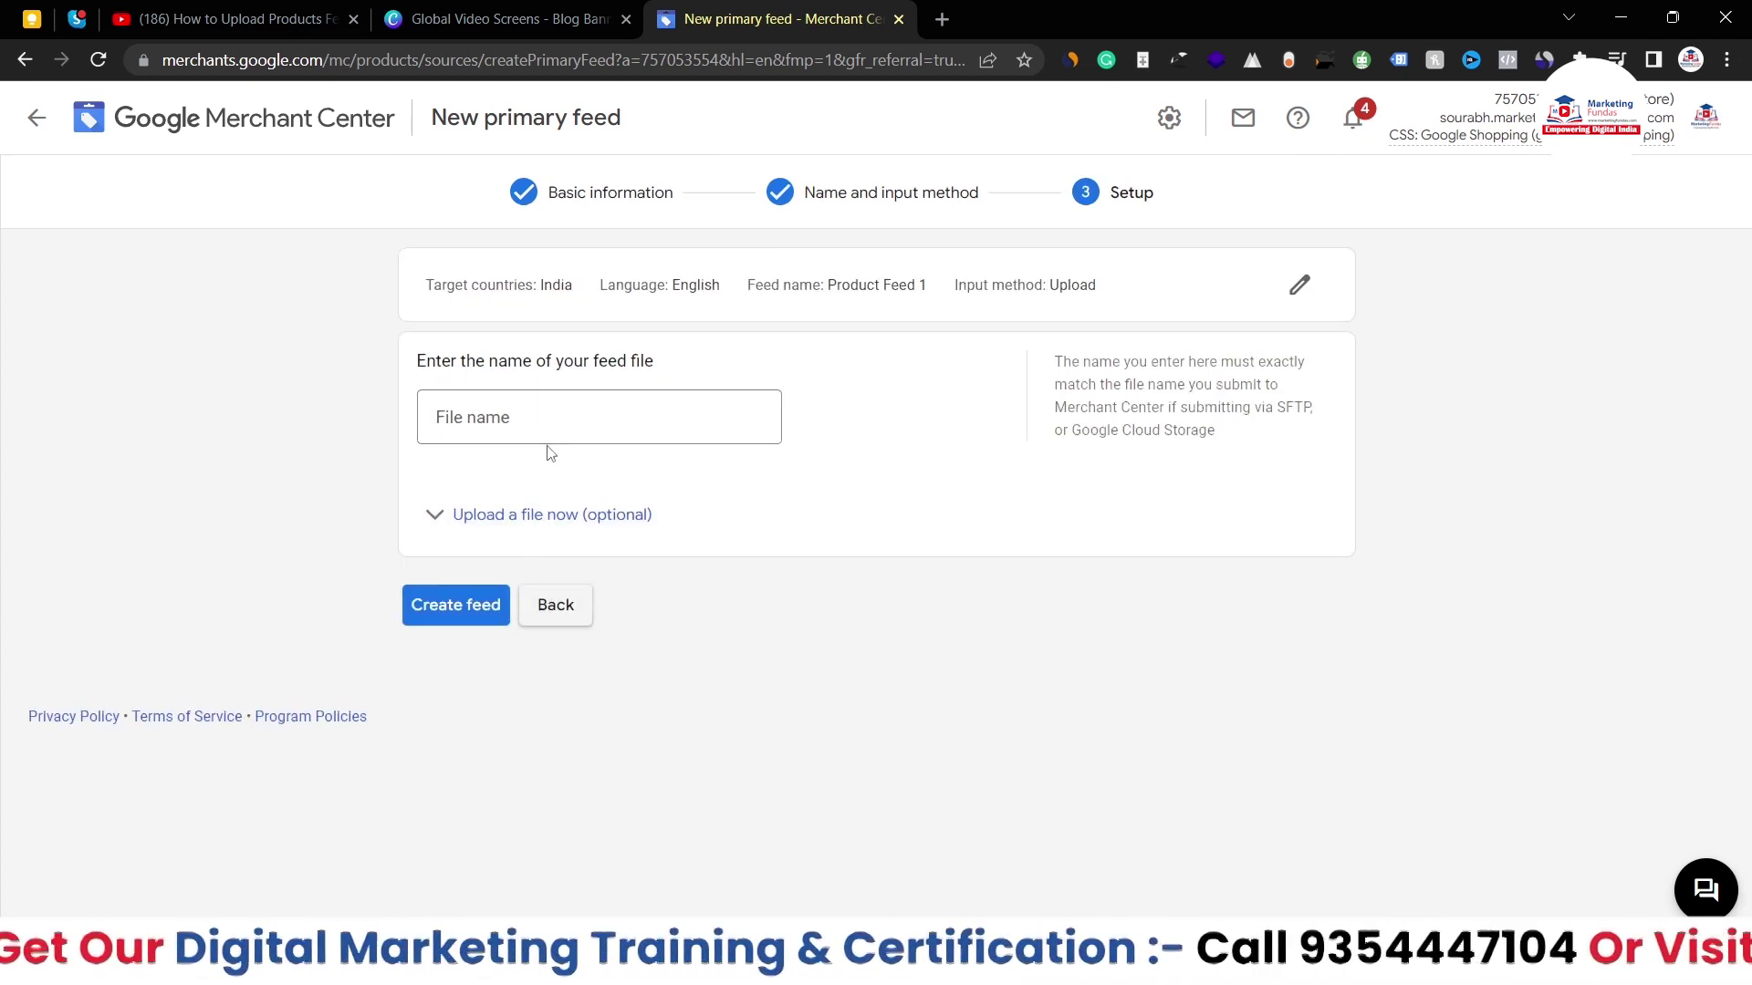
- Enter 'merchant center product feed' as the file name and expand 'Upload a file now'
click(574, 424)
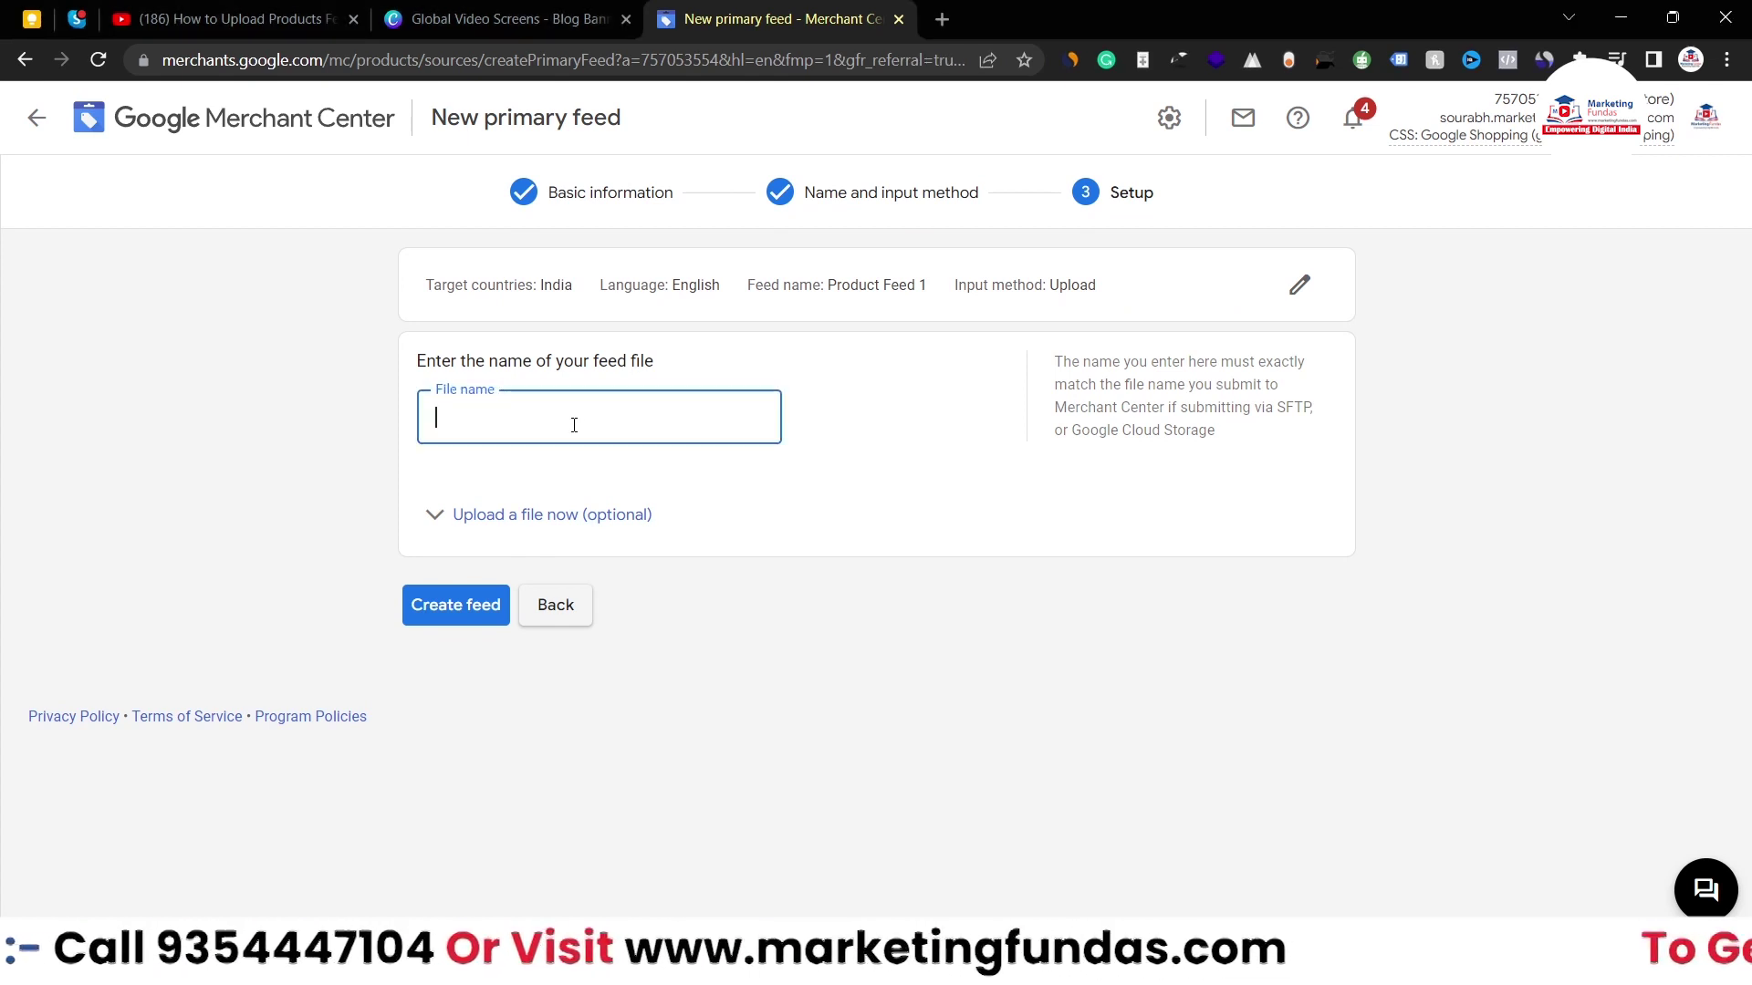
text(merchen)
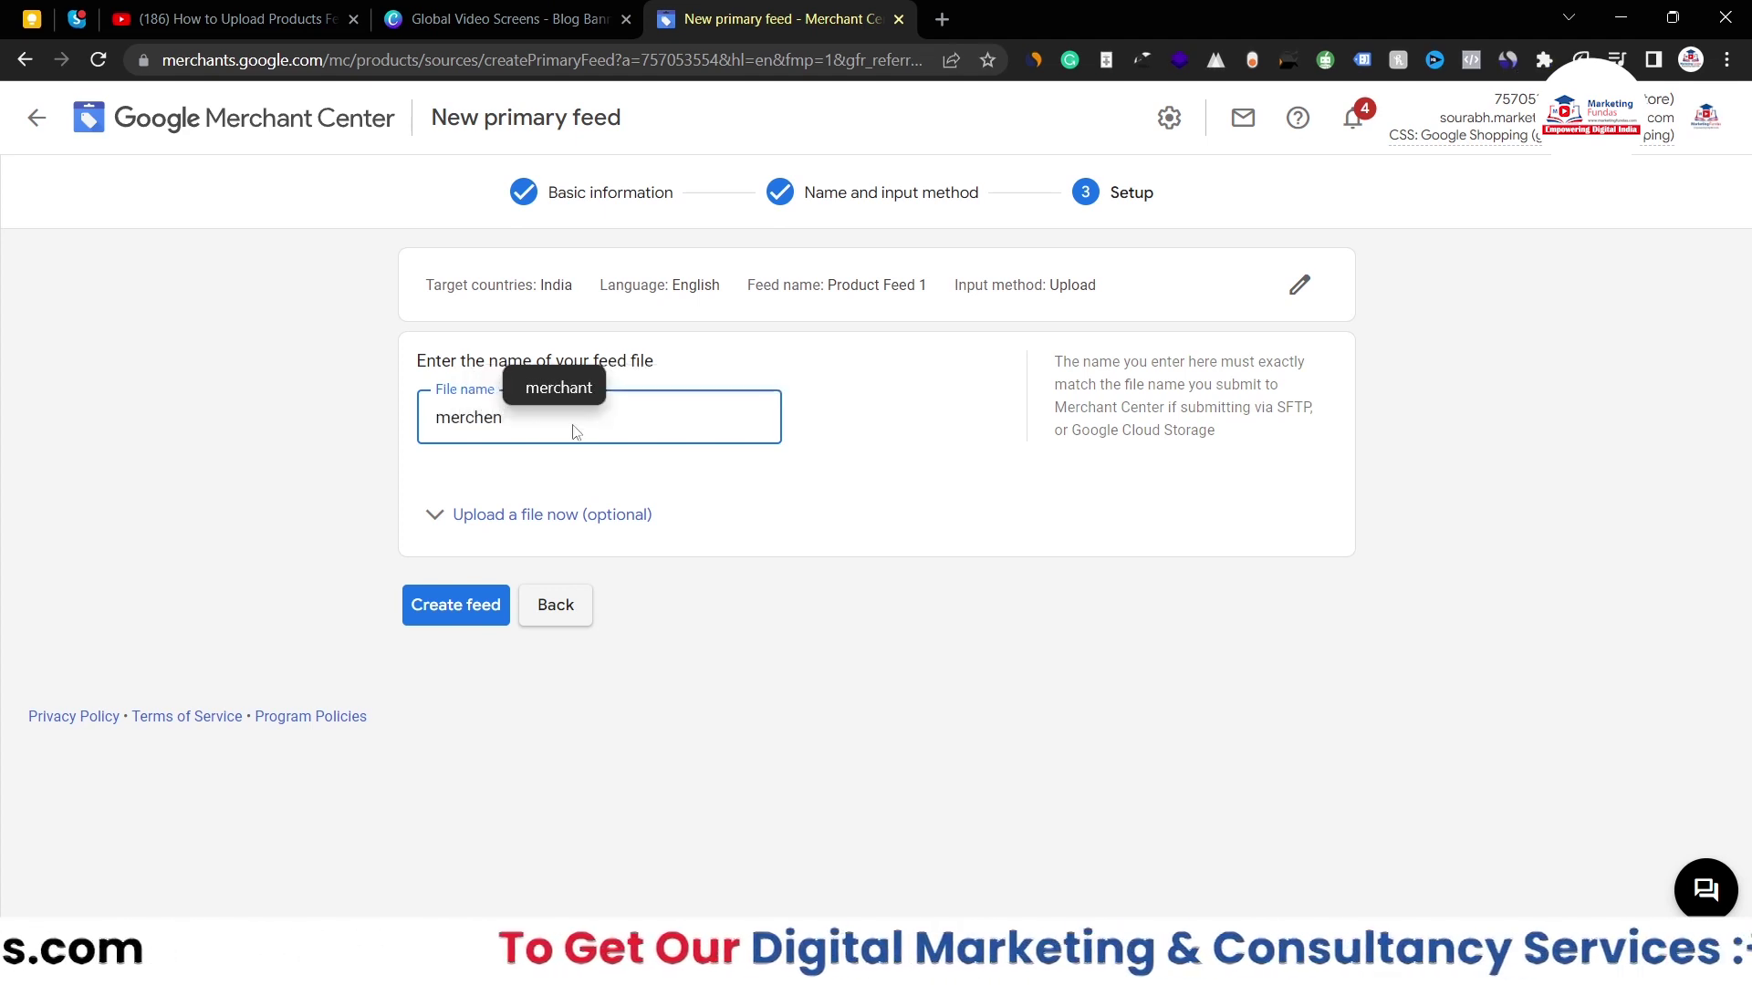
key(BackSpace)
key(BackSpace)
text(ant Cen)
key(BackSpace)
key(BackSpace)
key(BackSpace)
key(BackSpace)
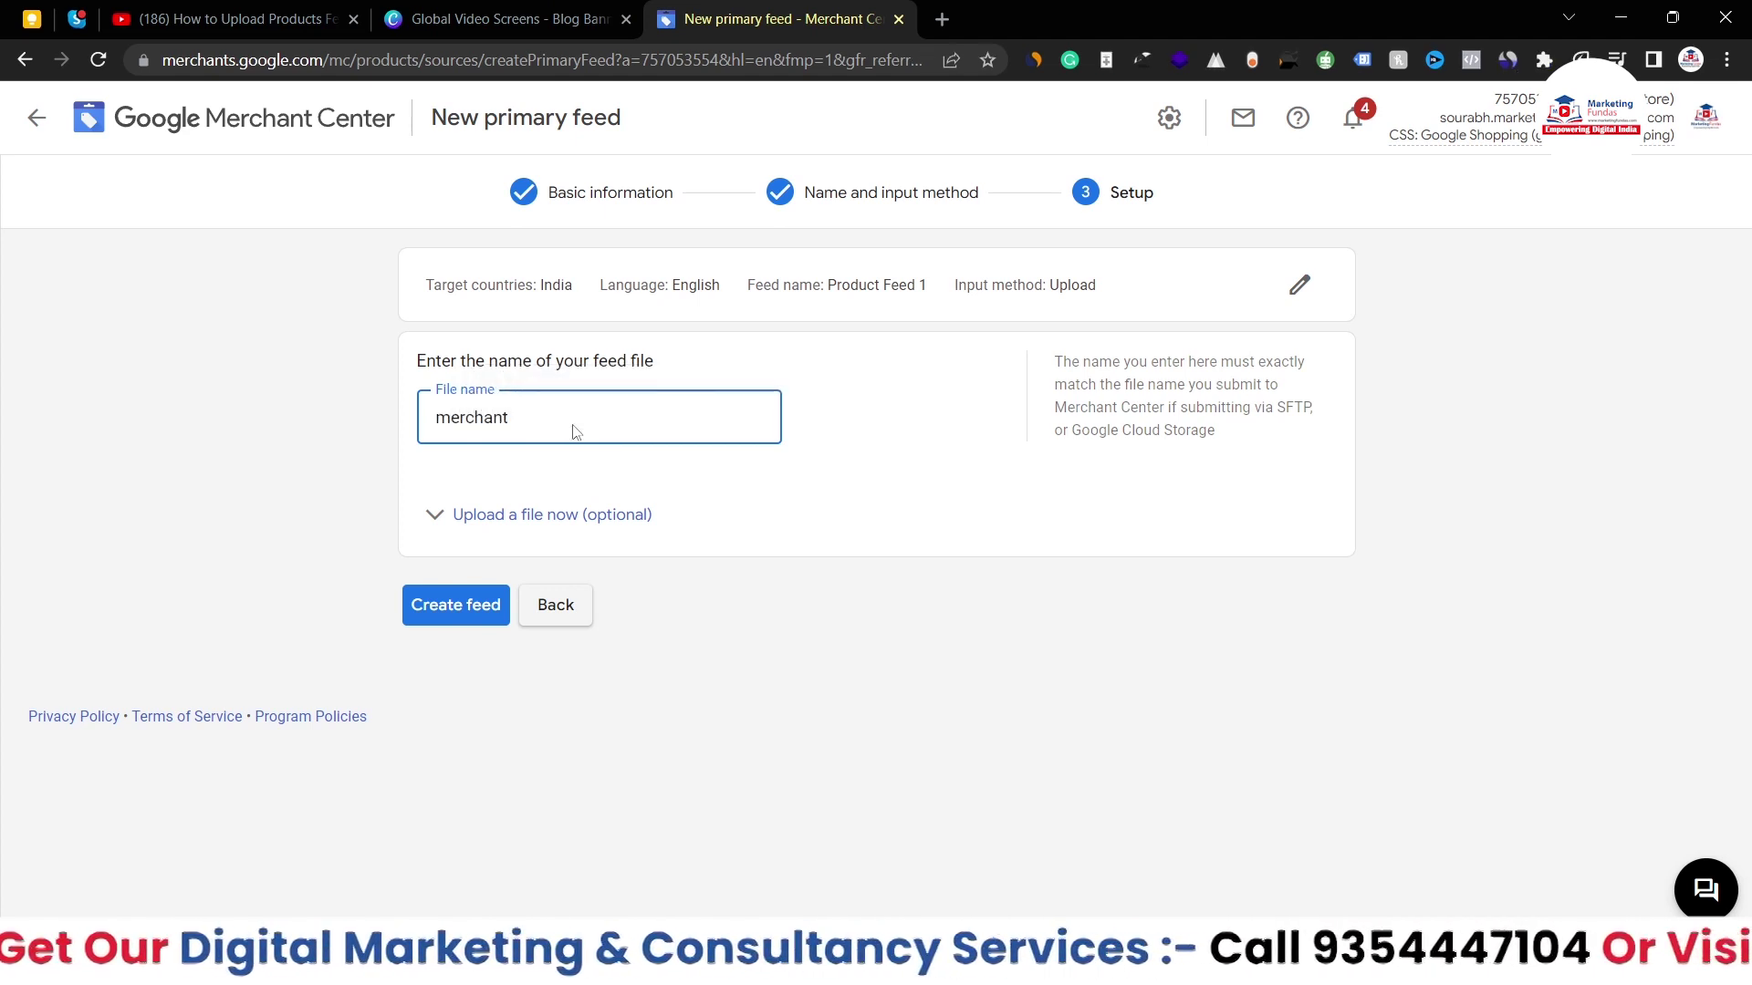
text(c)
key(BackSpace)
text(center )
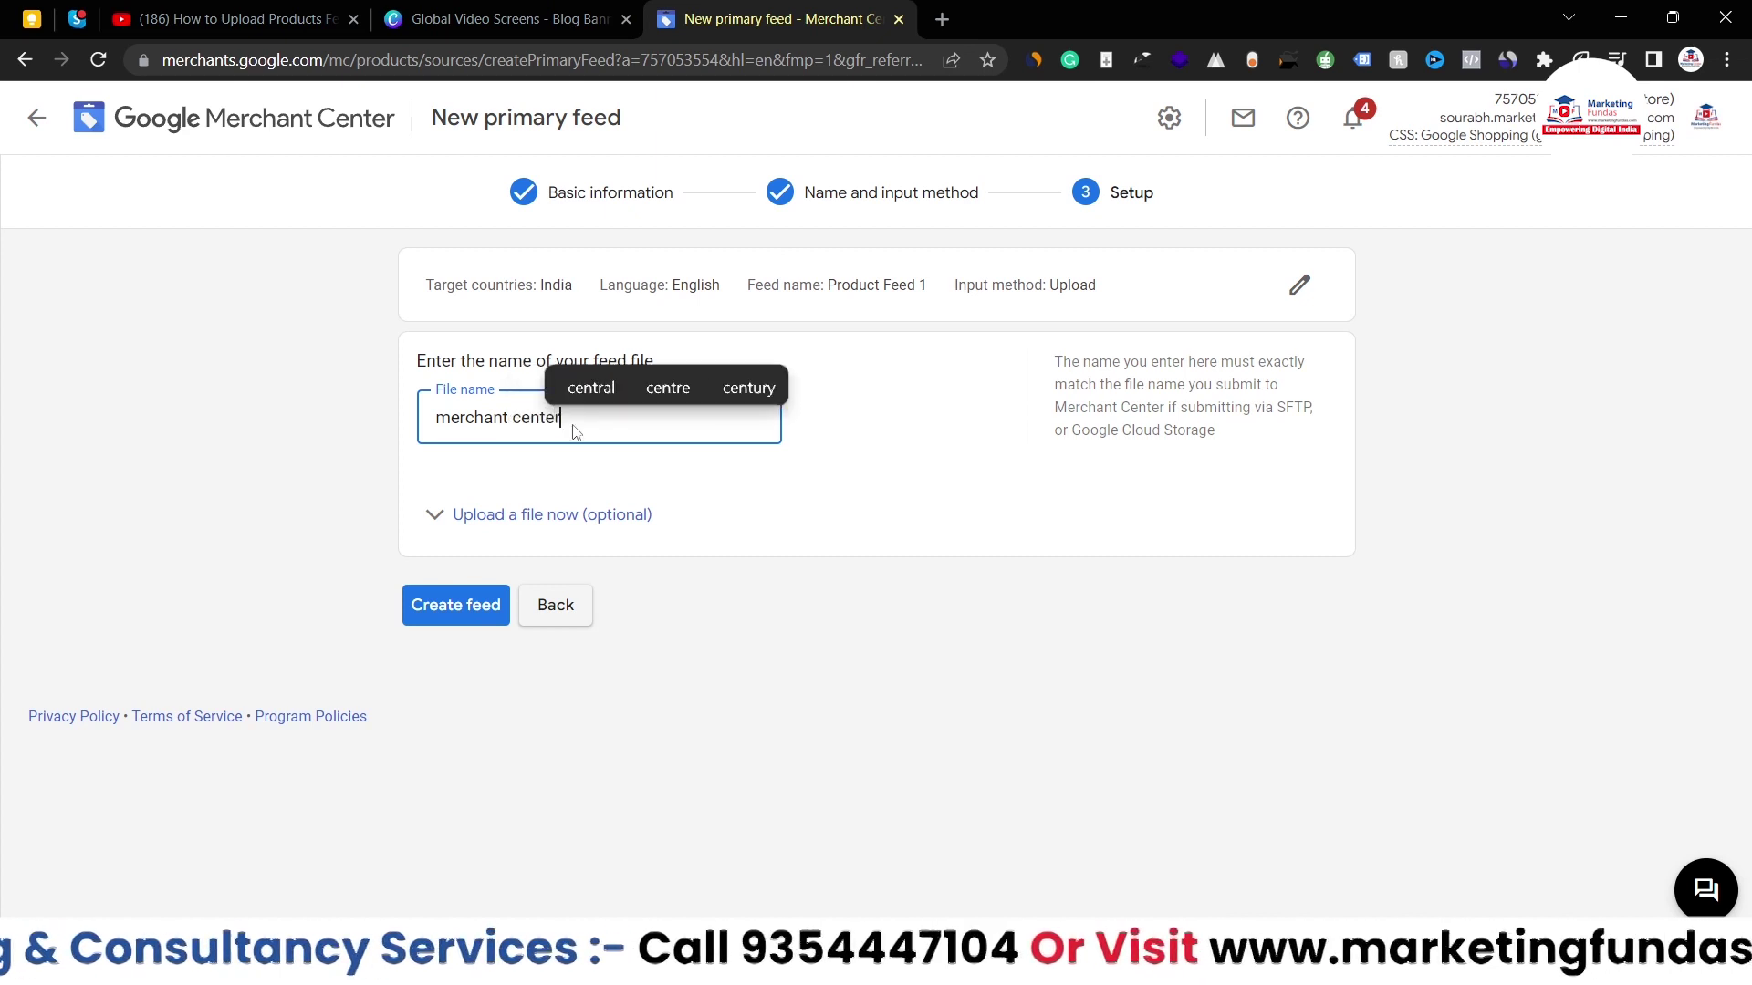
text(product f)
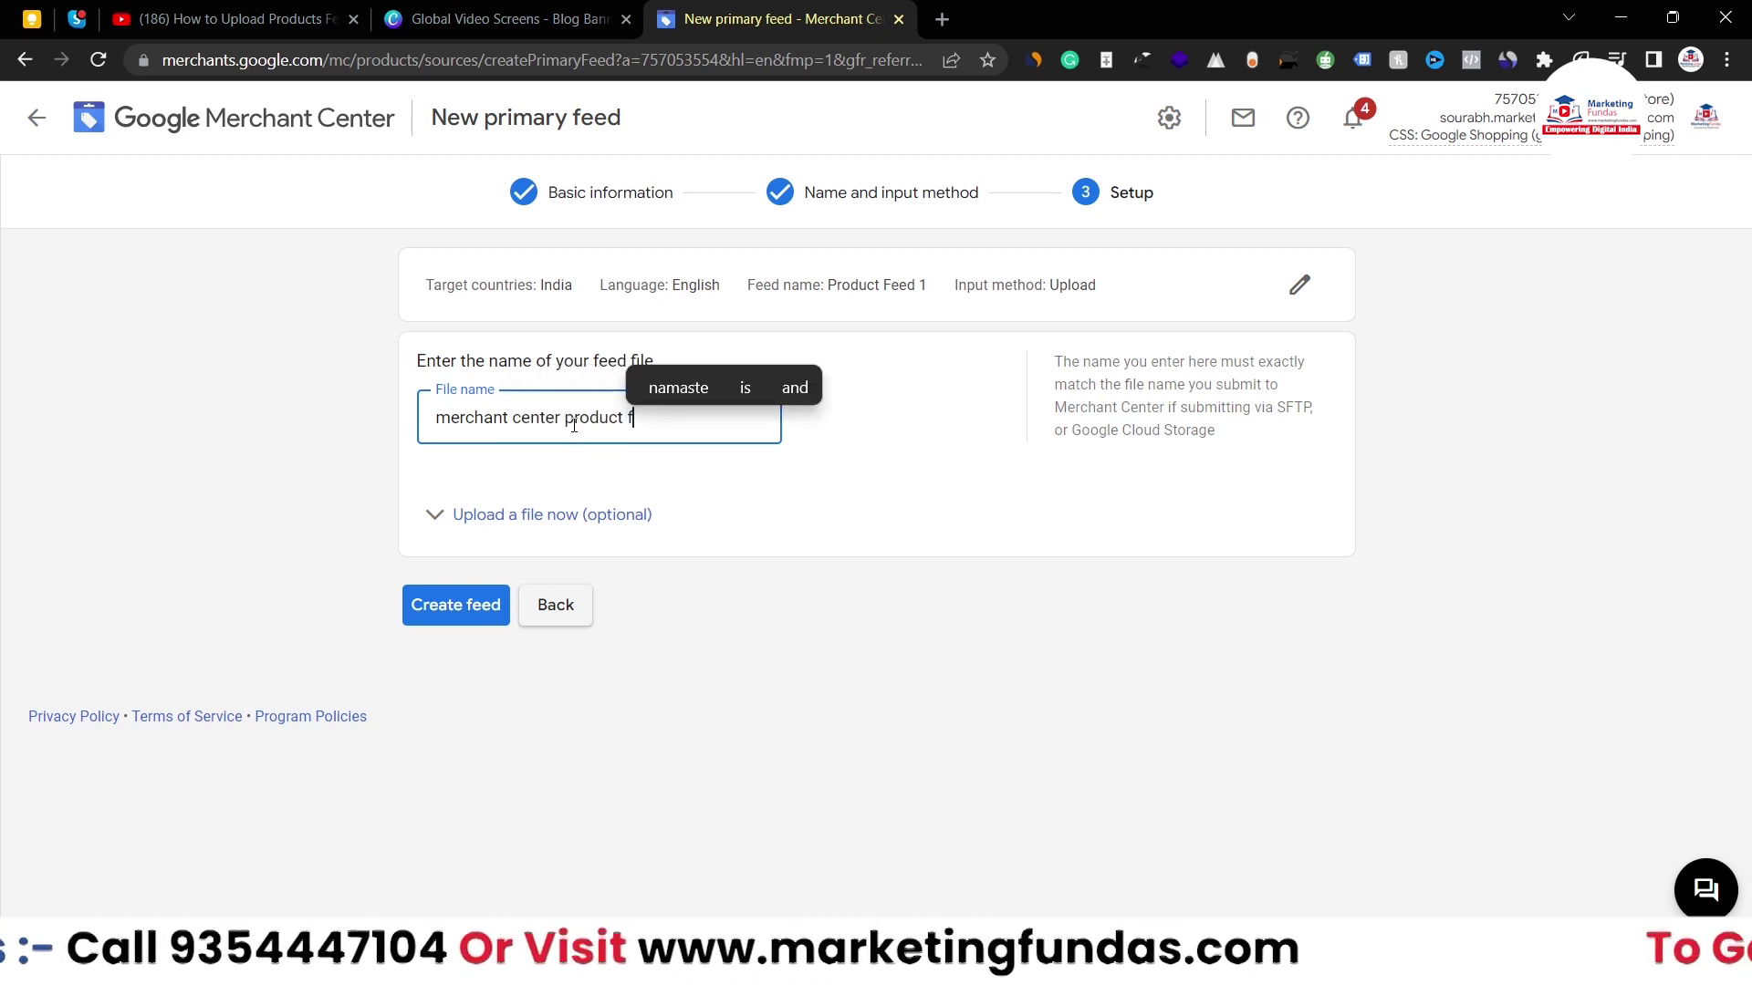
text(eed)
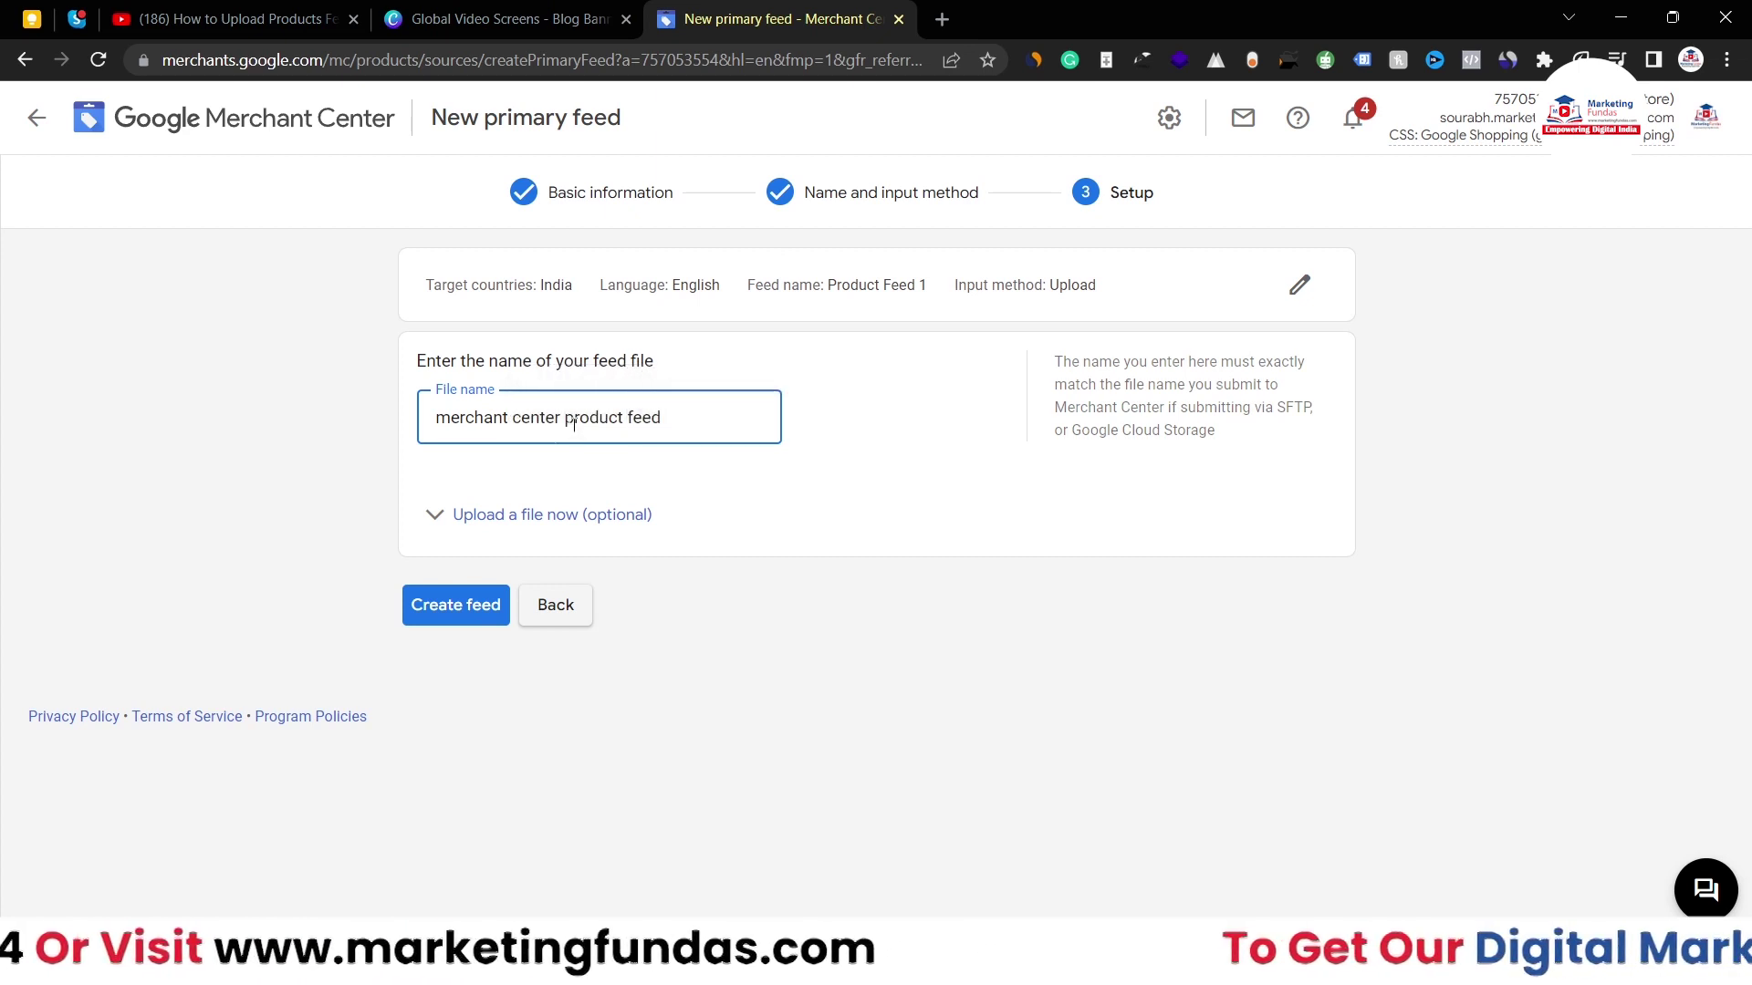
click(454, 533)
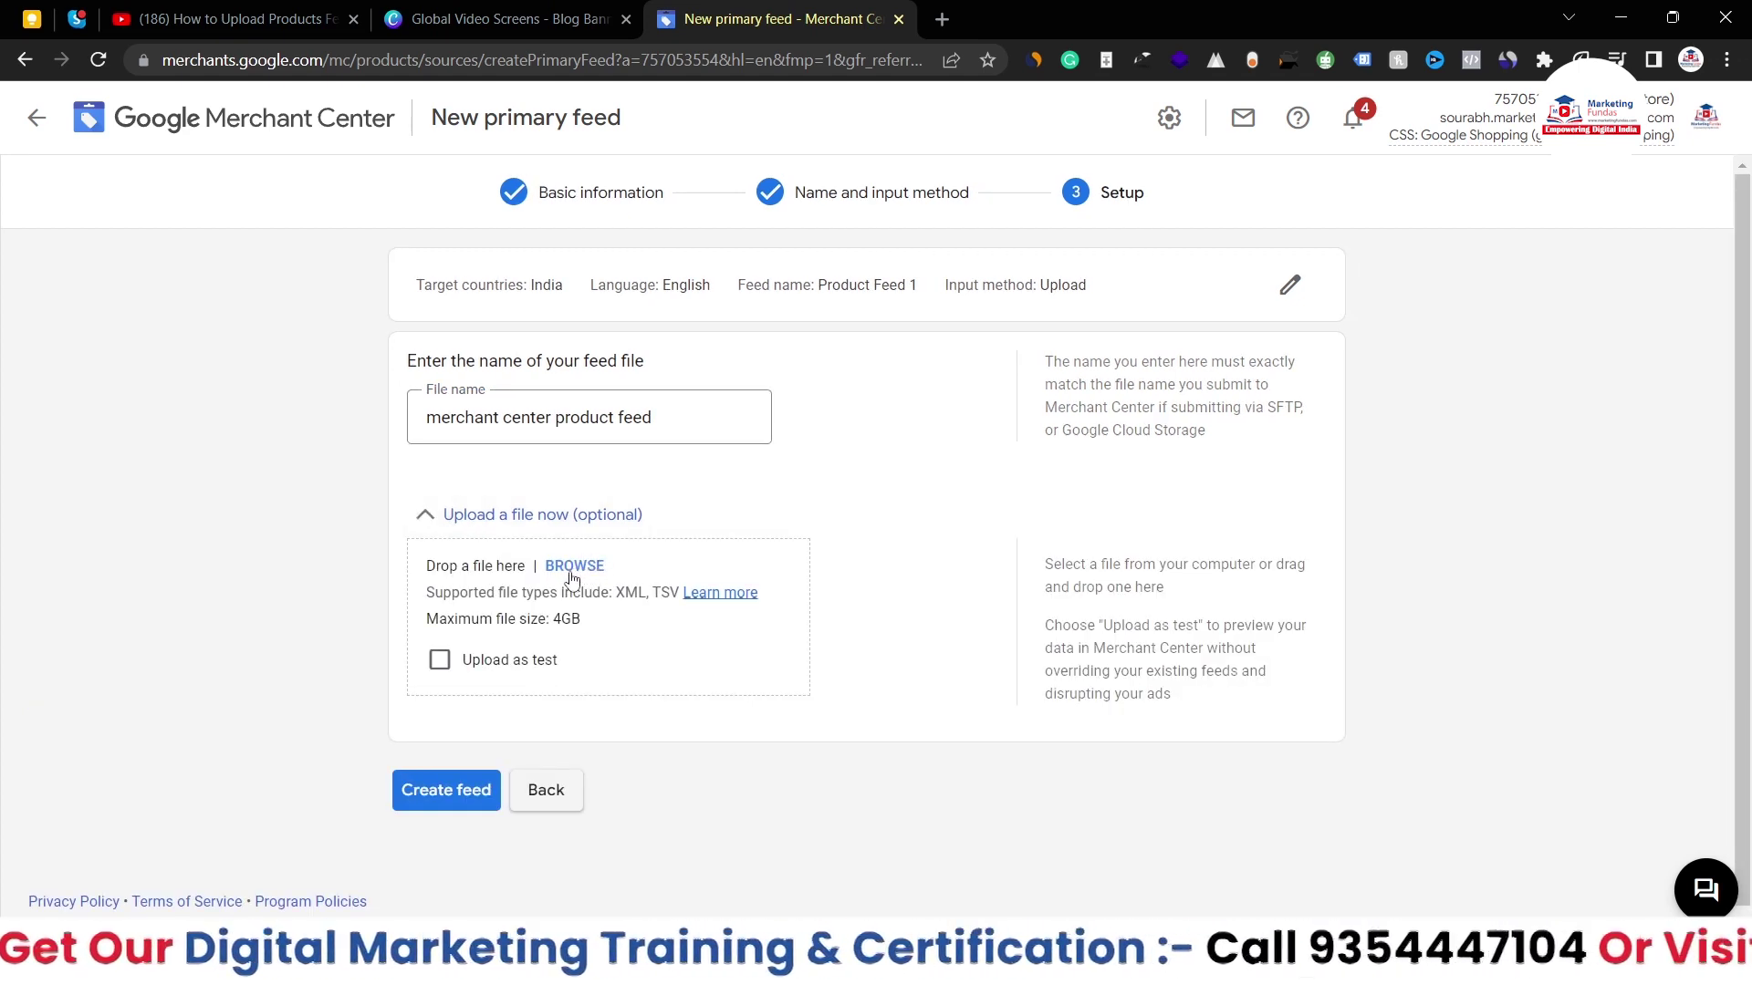
- Browse to Downloads and attach merchant-center-product-feed.csv as the feed file
click(572, 570)
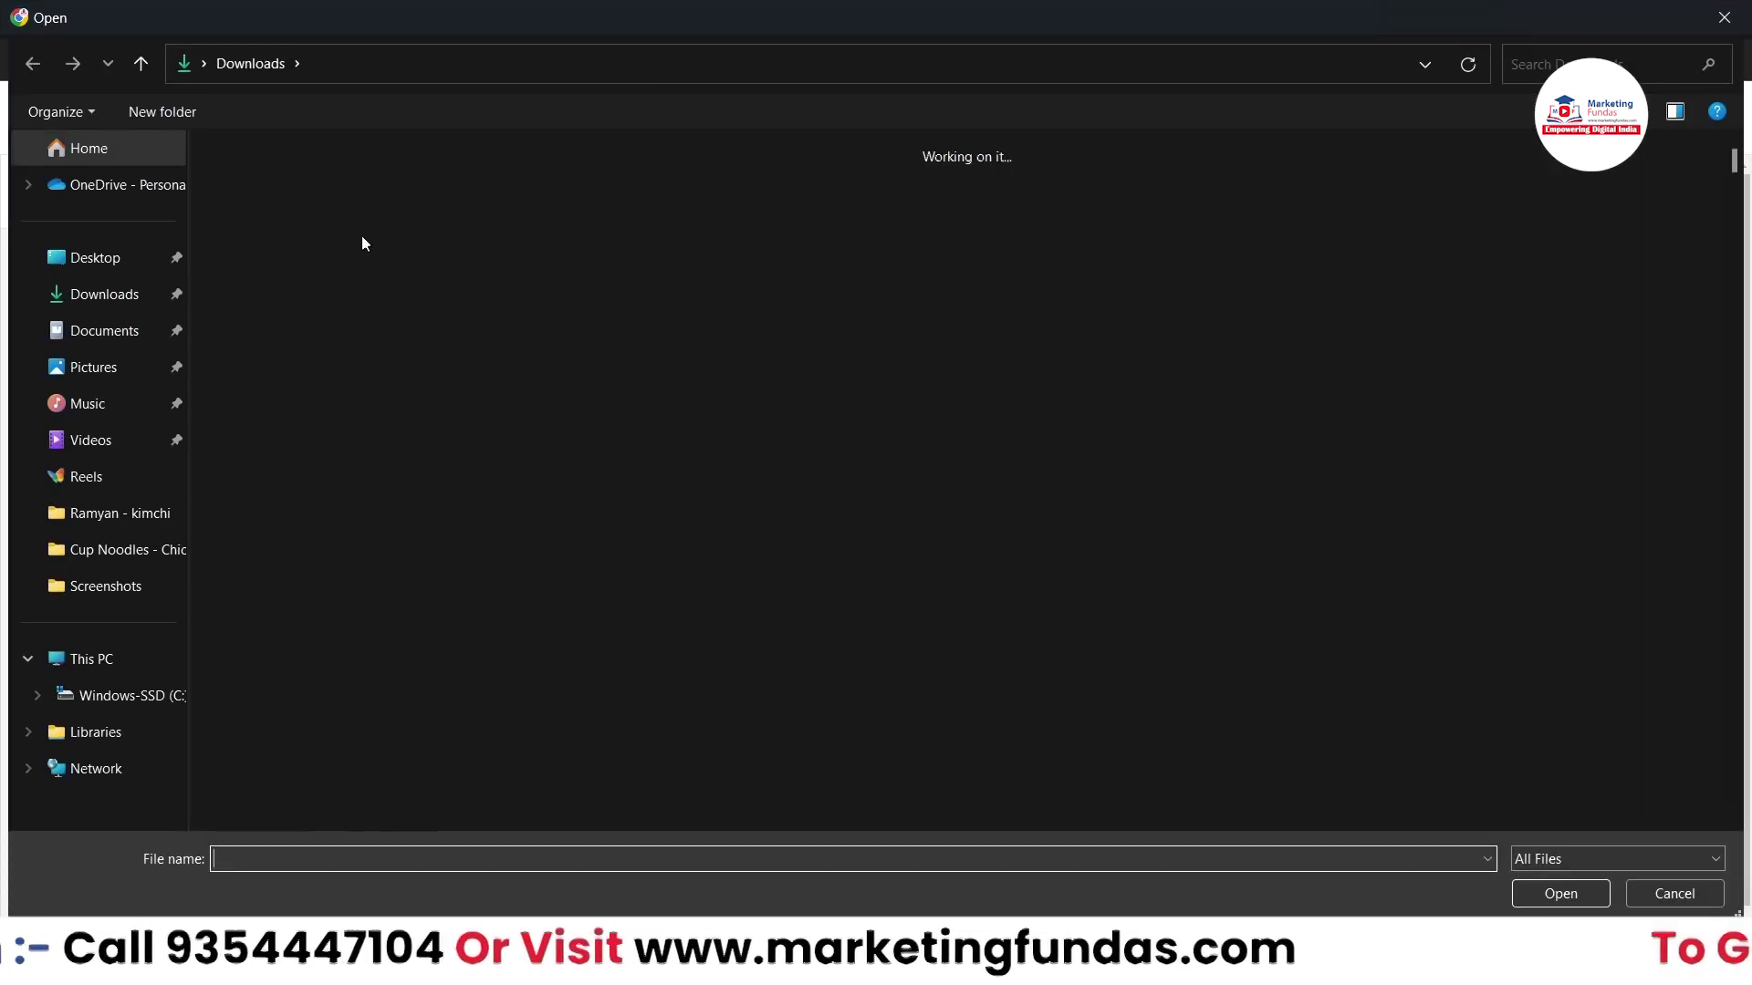
click(259, 248)
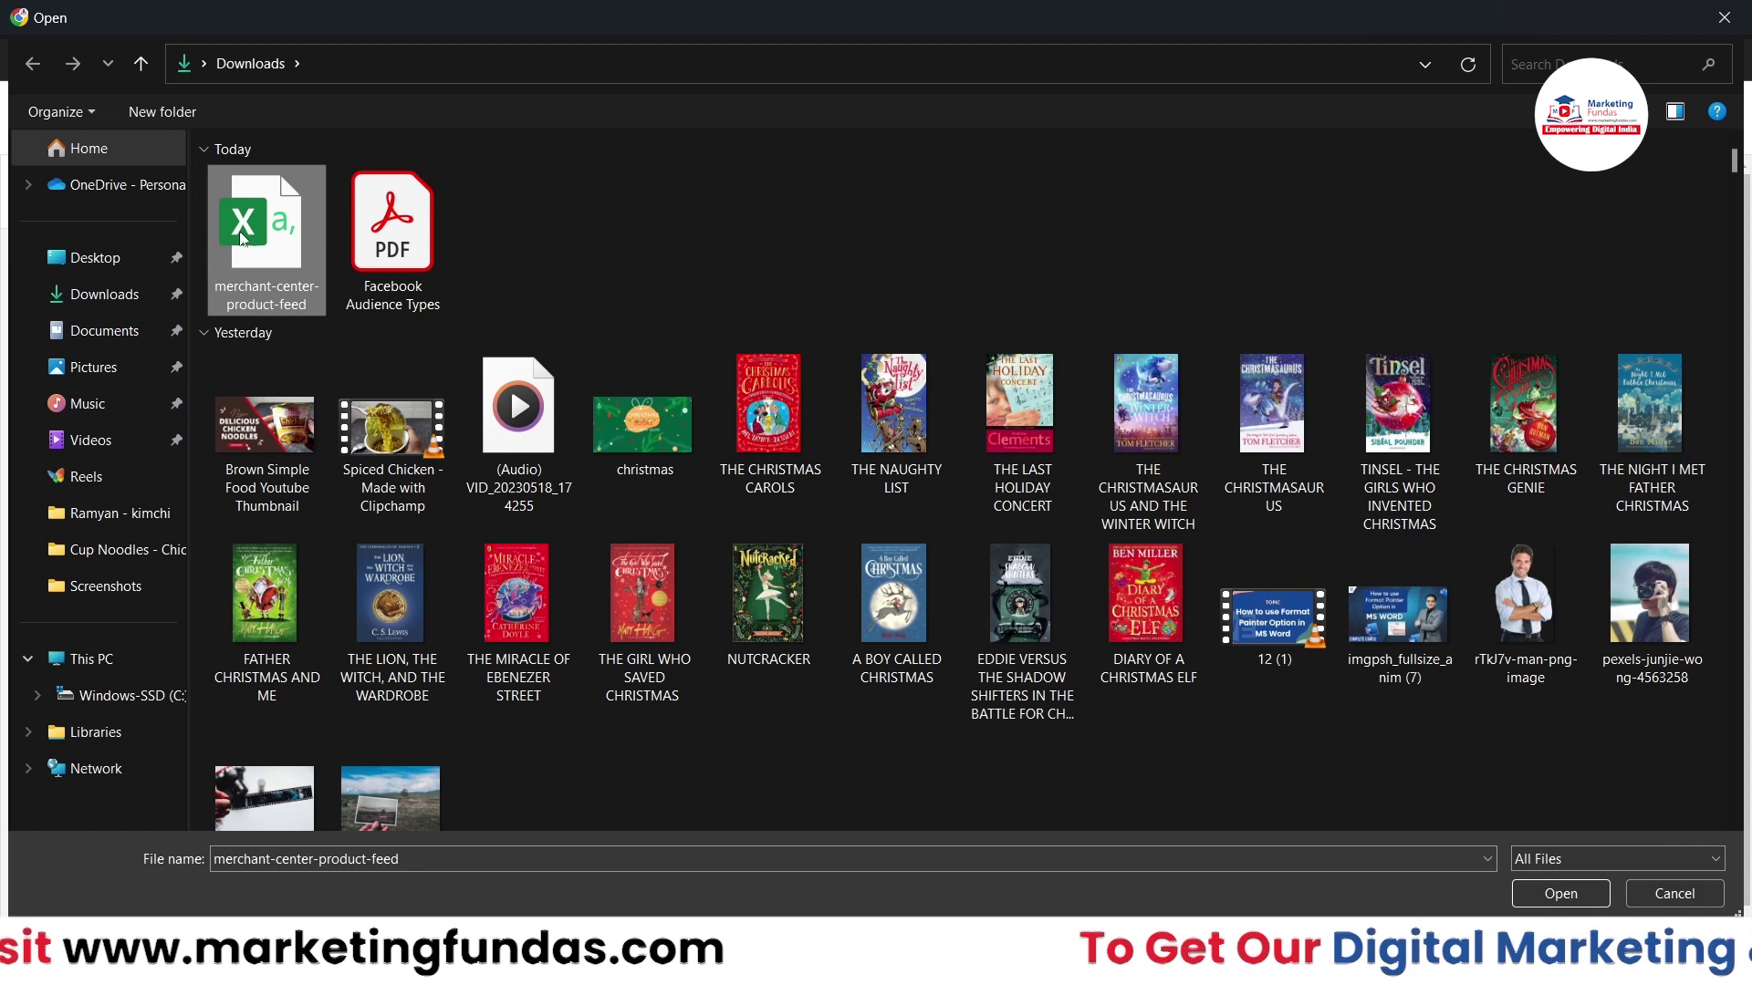
double_click(243, 239)
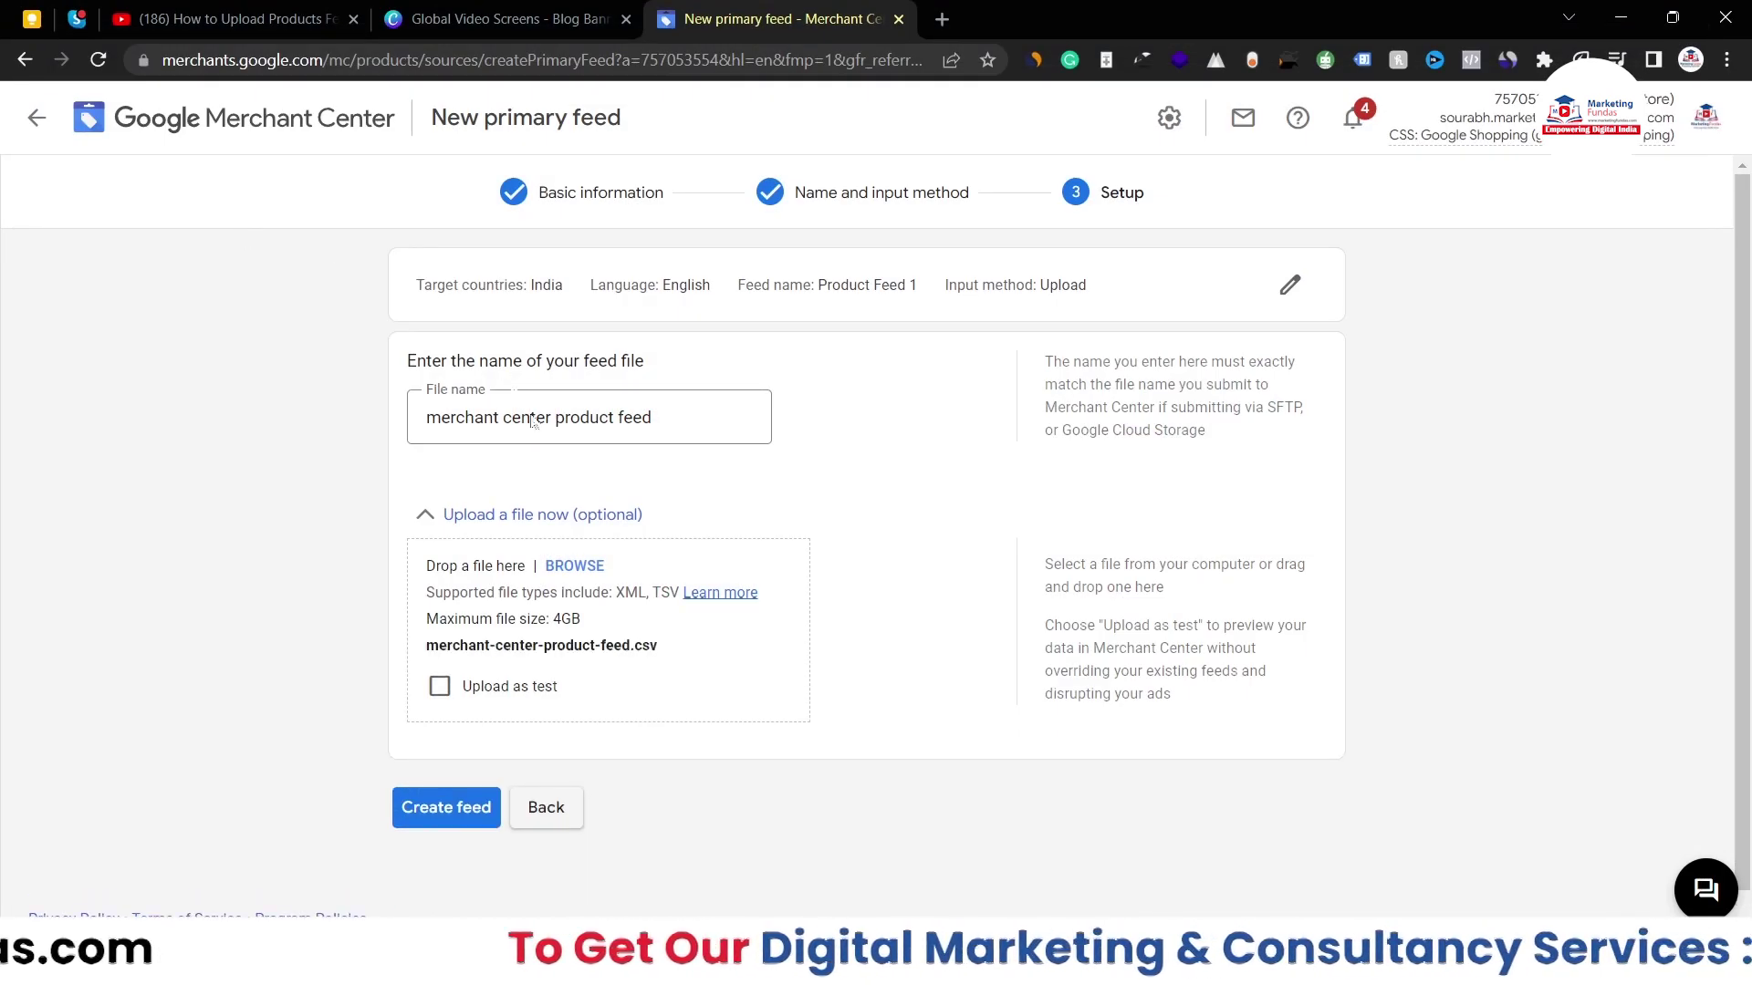